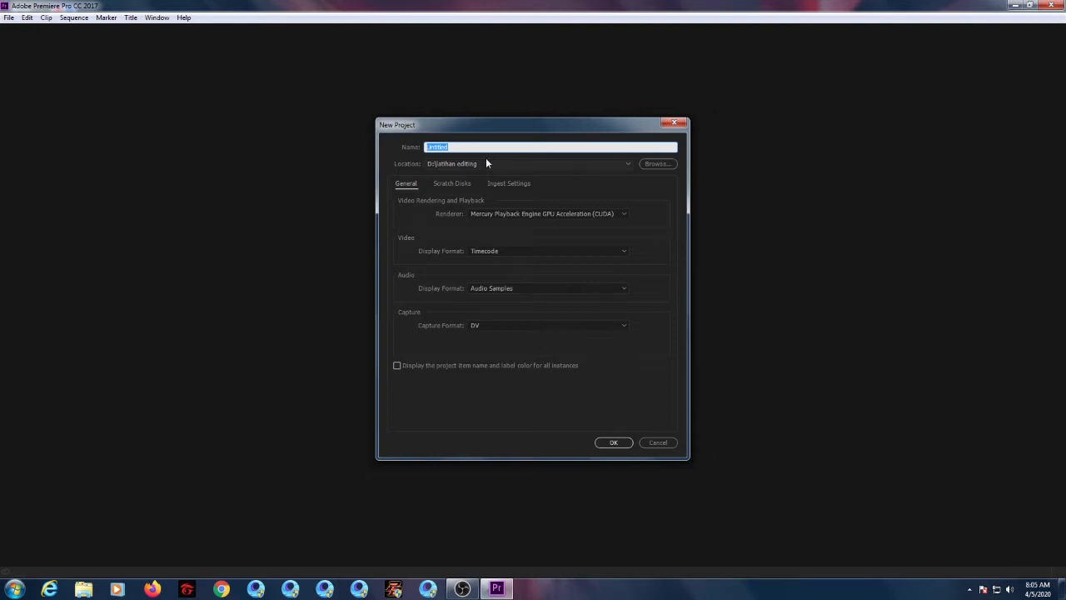
Step: Create a new project named "latihan mengedit video" in the D:\latihan editing folder
type("latihan mengedit video")
left_click(663, 166)
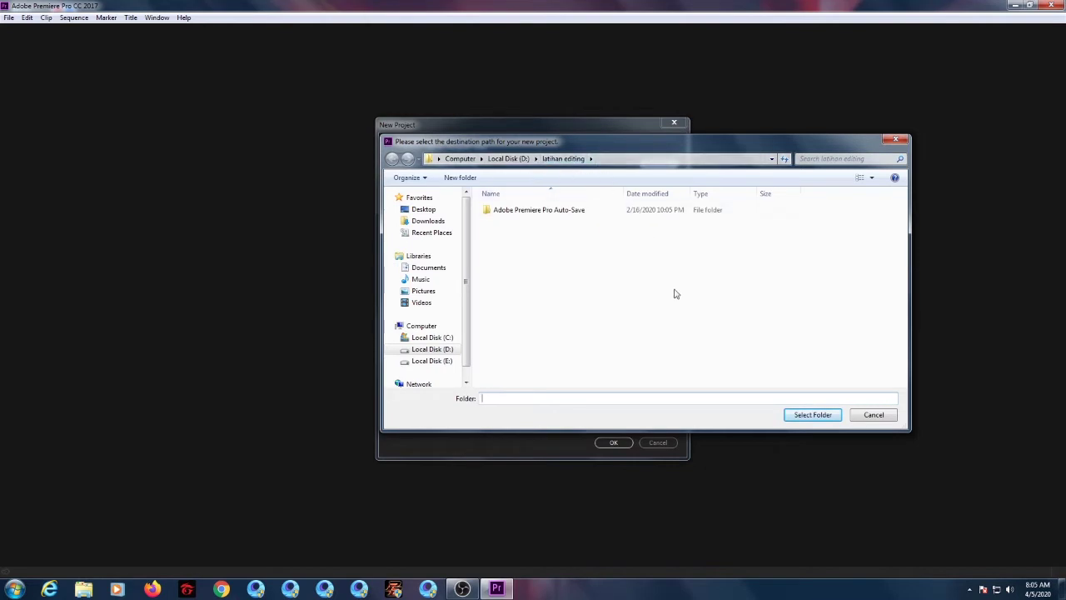
left_click(885, 414)
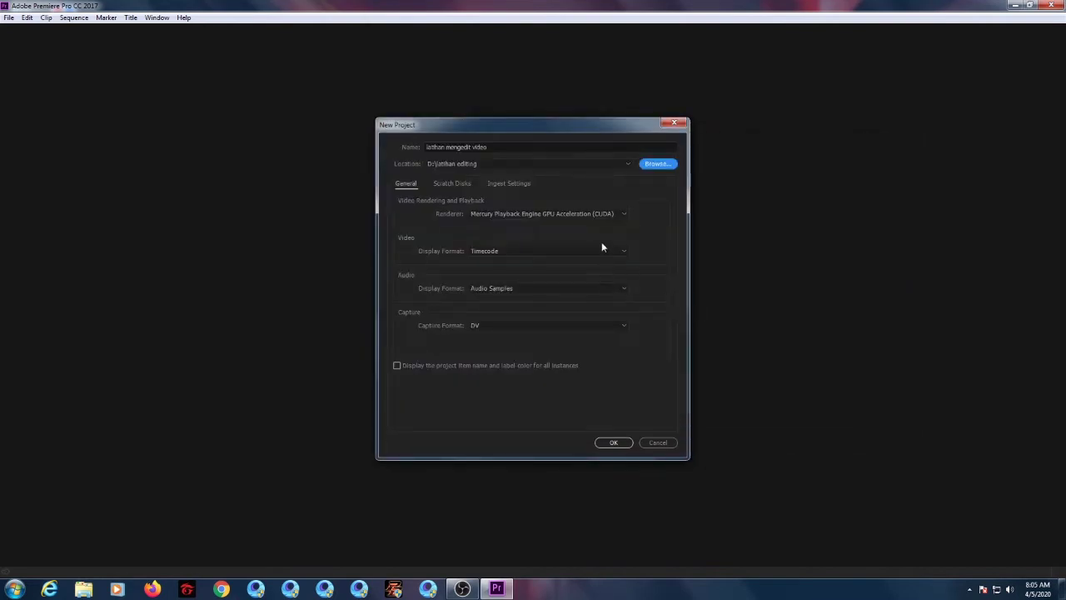
left_click(613, 442)
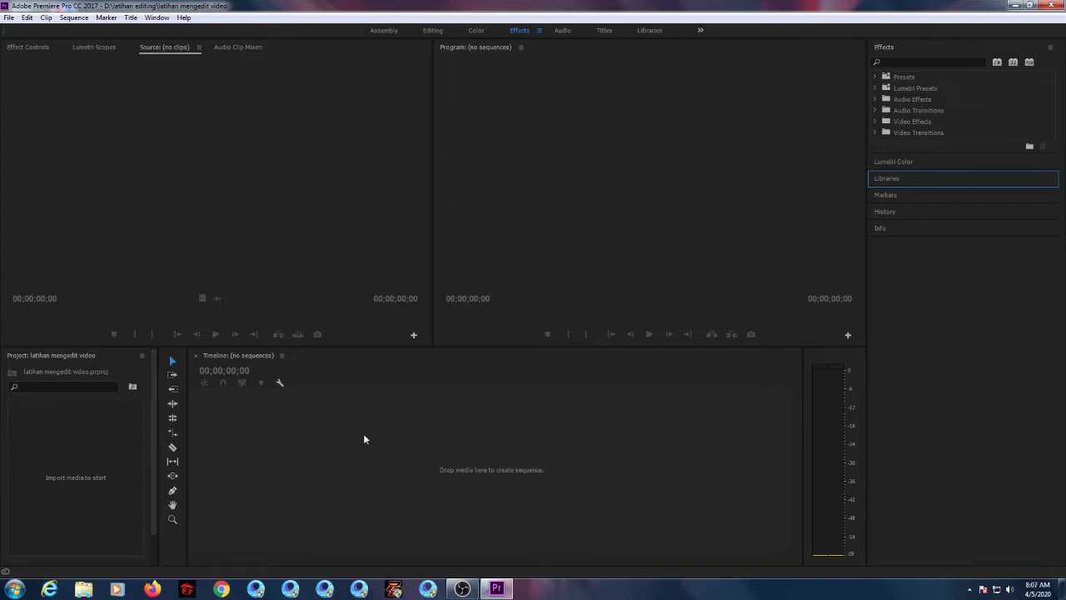
left_click(9, 18)
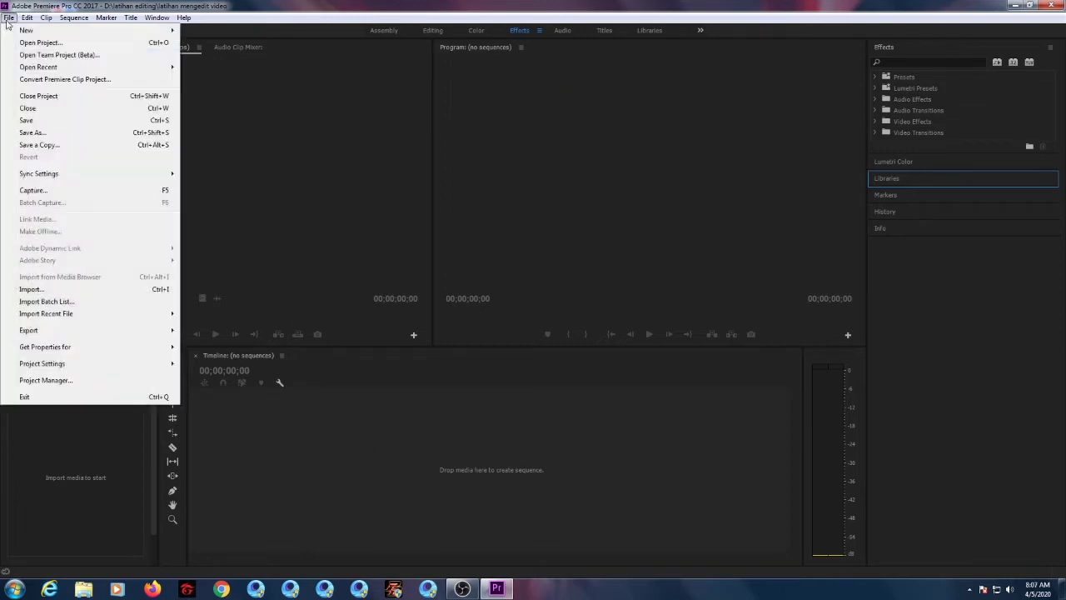
left_click(131, 17)
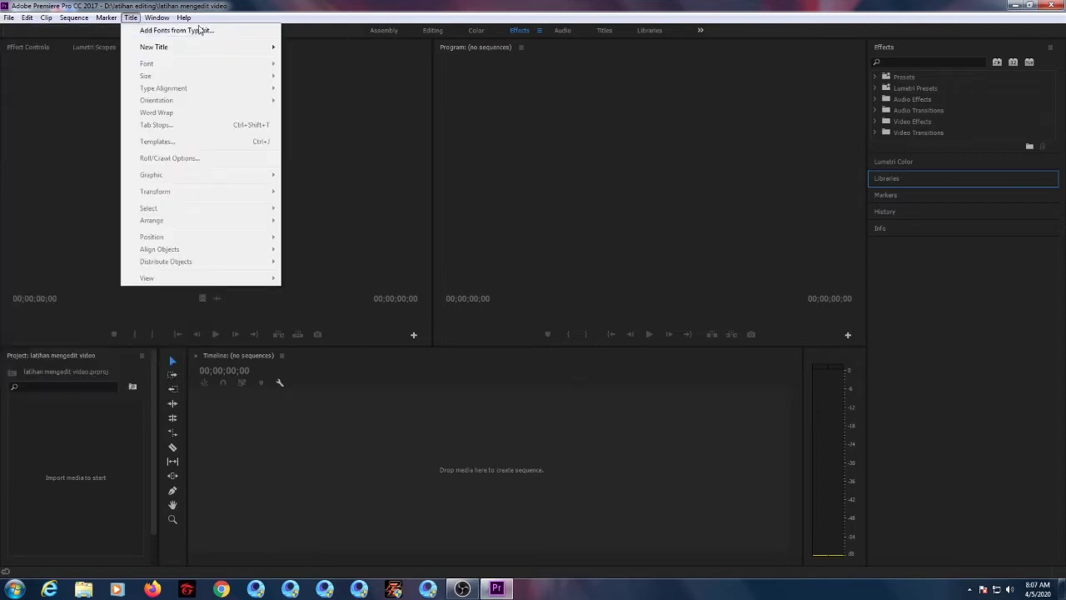
mouse_move(10, 20)
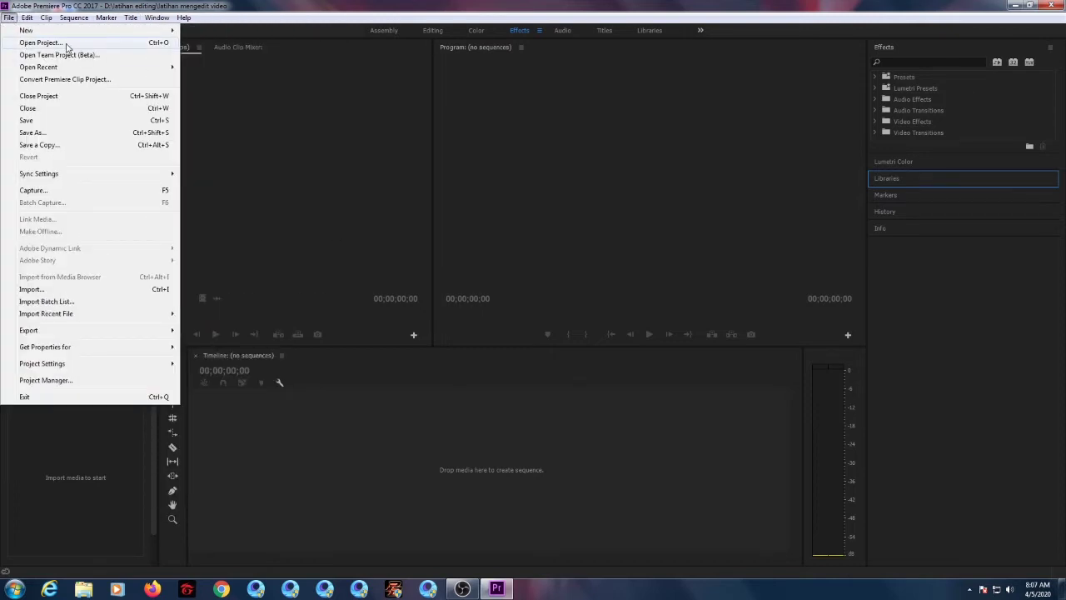
left_click(9, 17)
left_click(73, 17)
Step: Create a new sequence named "latihan edit" with the DSLR 1080p25 preset
mouse_move(4, 20)
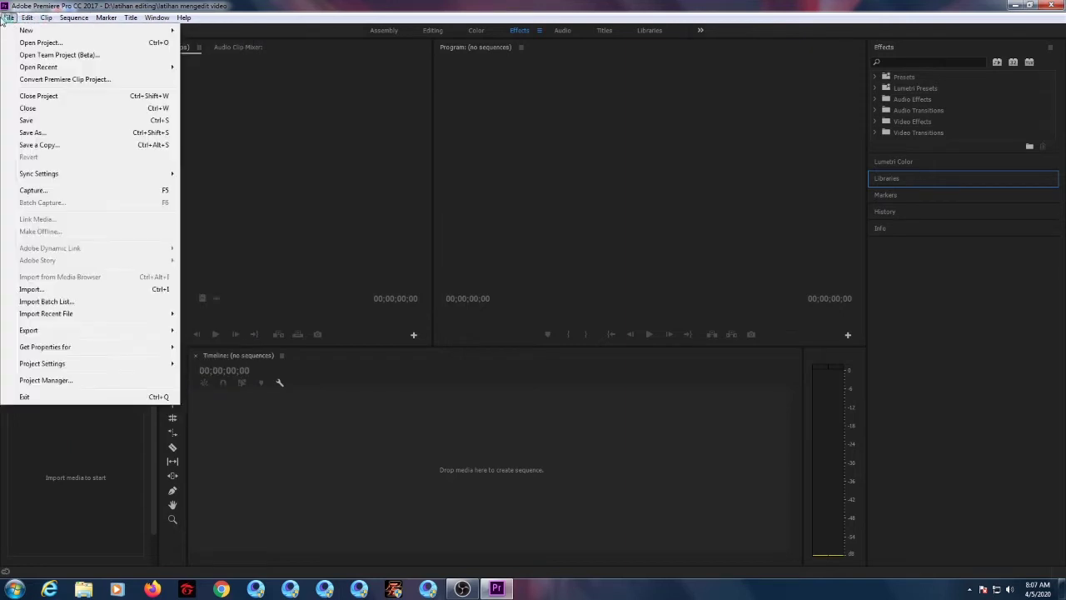
mouse_move(29, 32)
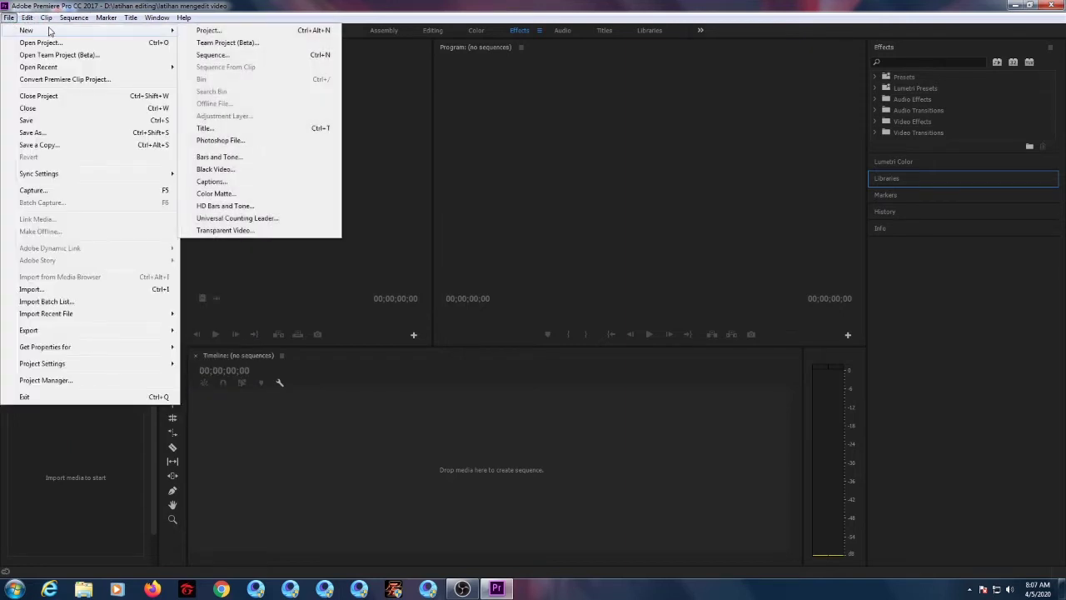
left_click(221, 56)
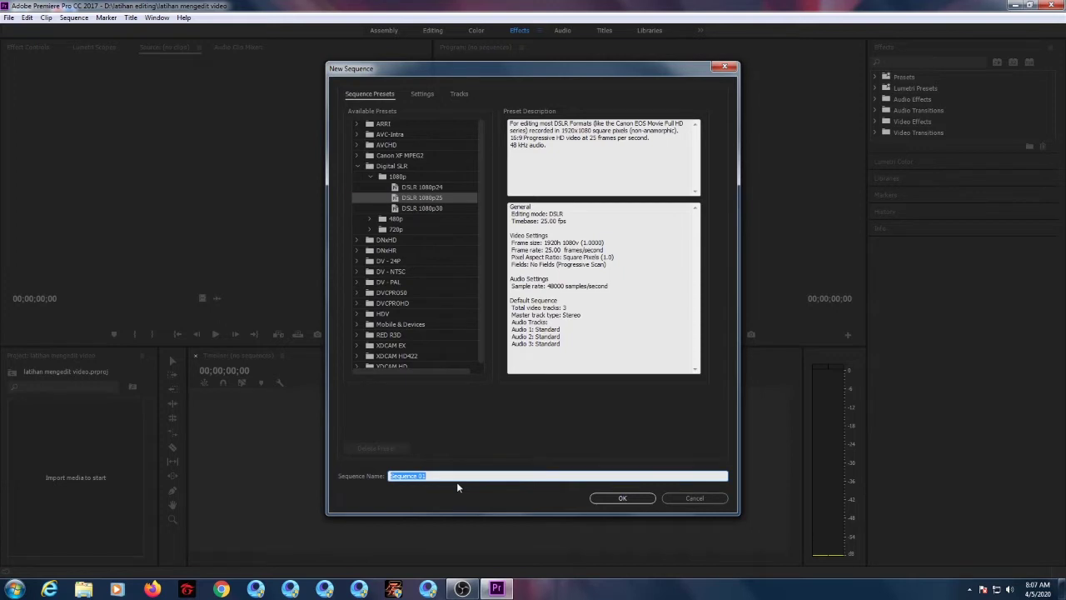
type("latihan edit")
left_click(612, 500)
left_click(613, 499)
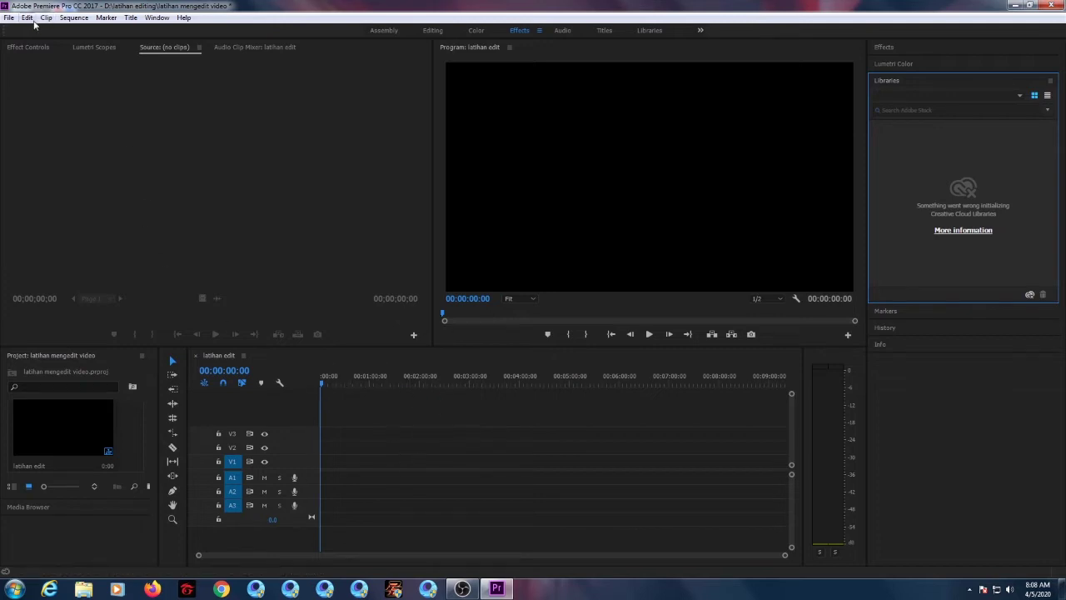
left_click(7, 18)
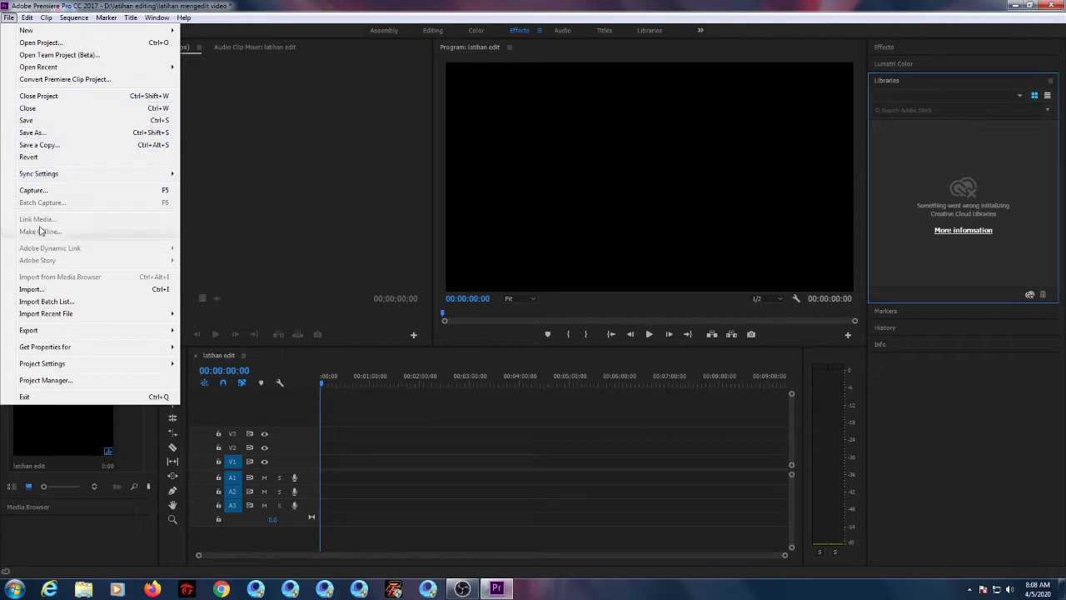
left_click(30, 289)
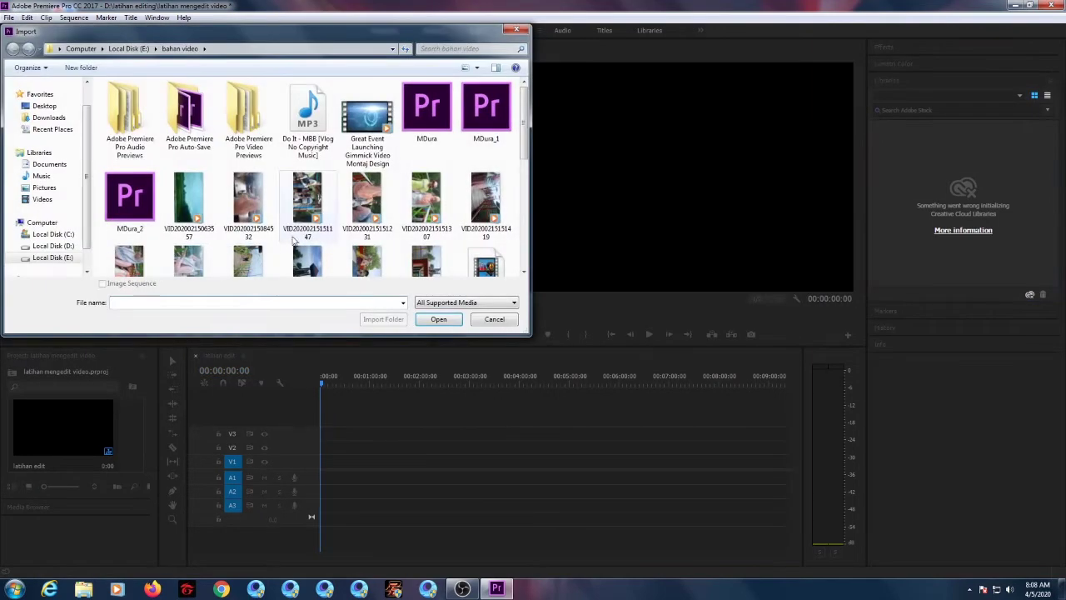
scroll(523, 181, "down", 3)
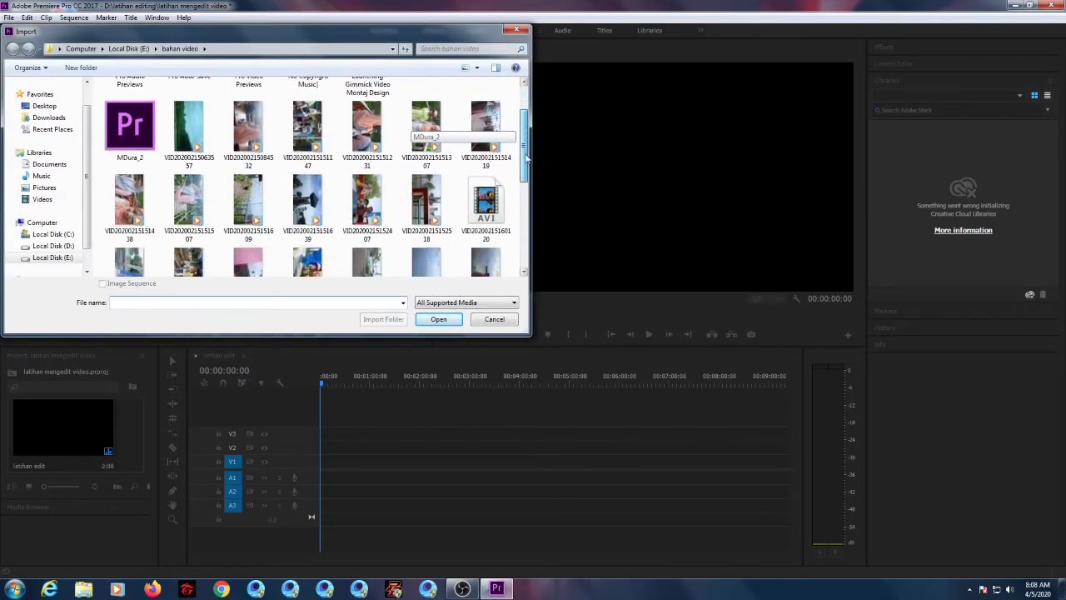
left_click_drag(525, 178, 547, 250)
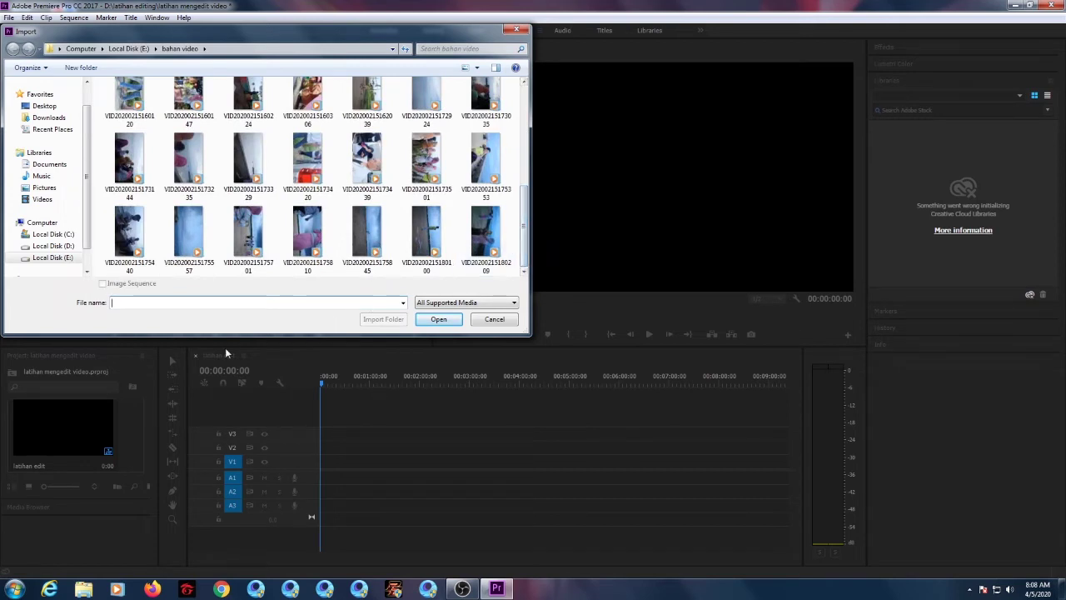
left_click(369, 241)
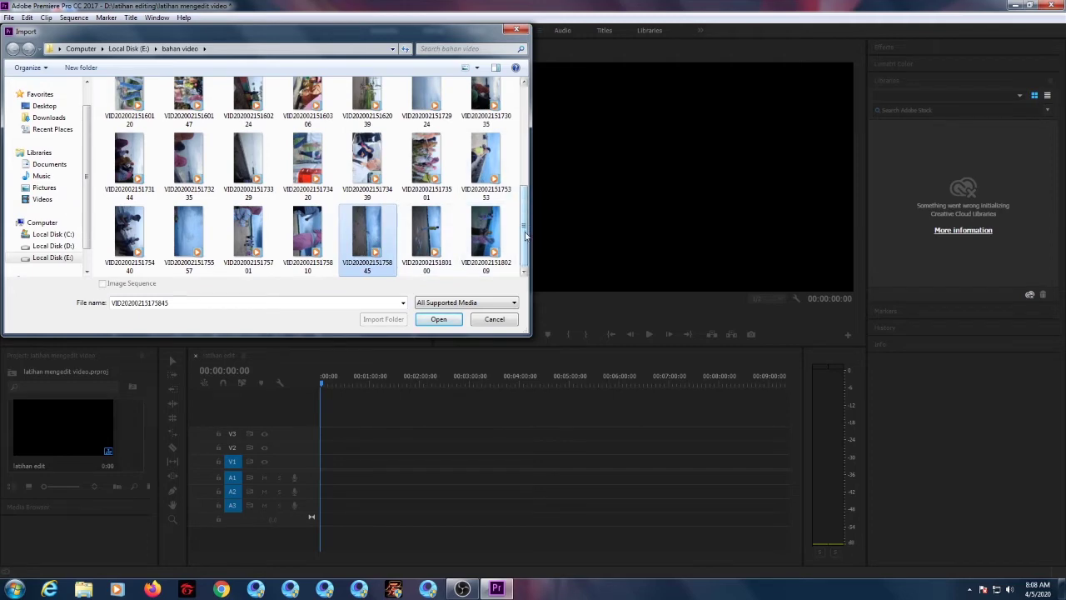
scroll(525, 229, "up", 2)
scroll(533, 221, "down", 2)
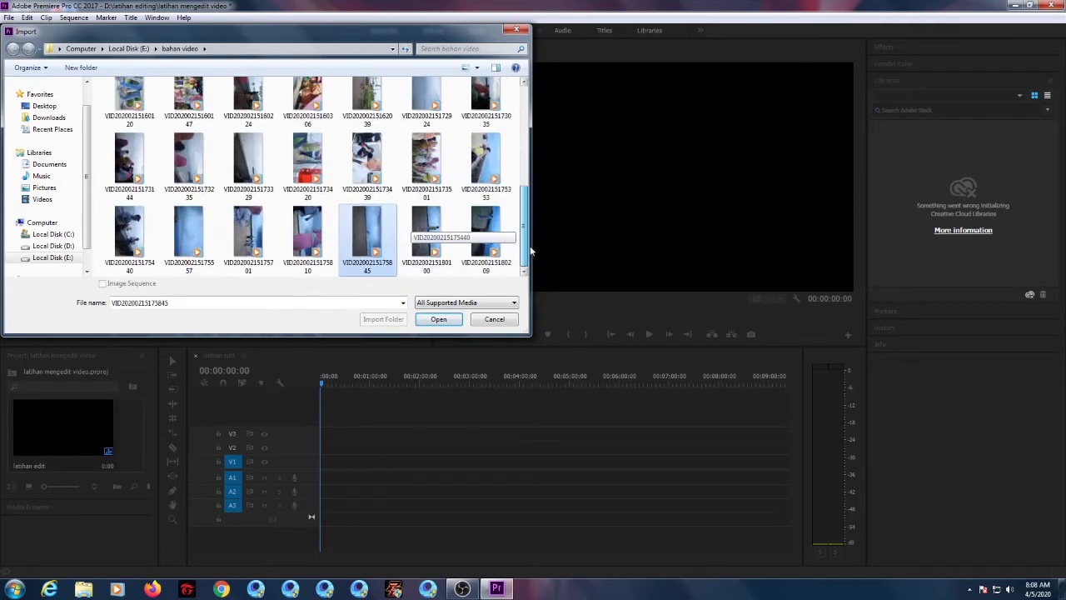
left_click(248, 236, "ctrl")
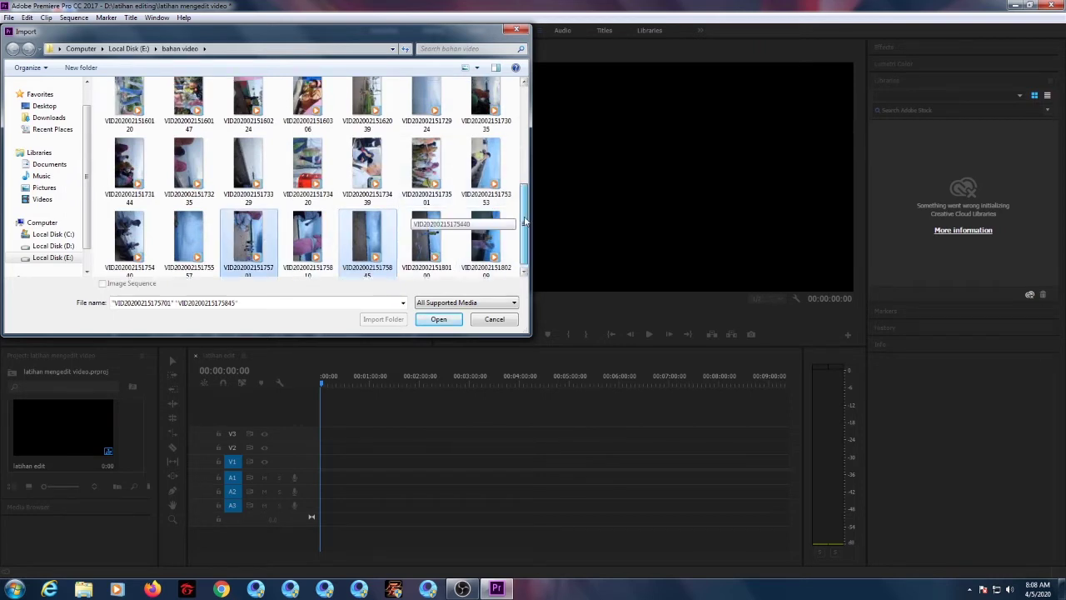
left_click_drag(523, 224, 561, 138)
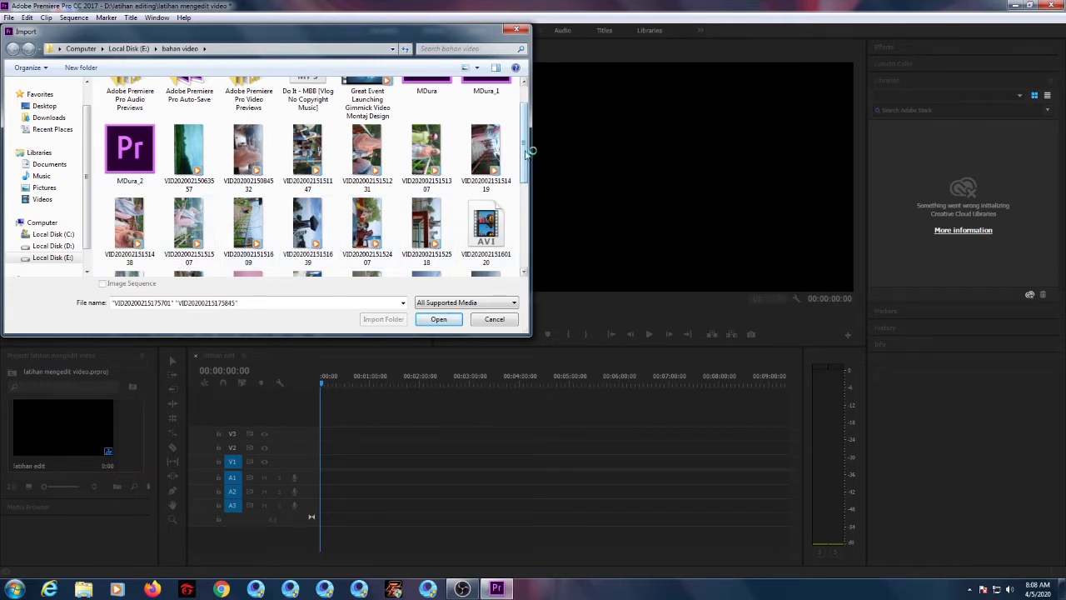
left_click_drag(524, 151, 523, 198)
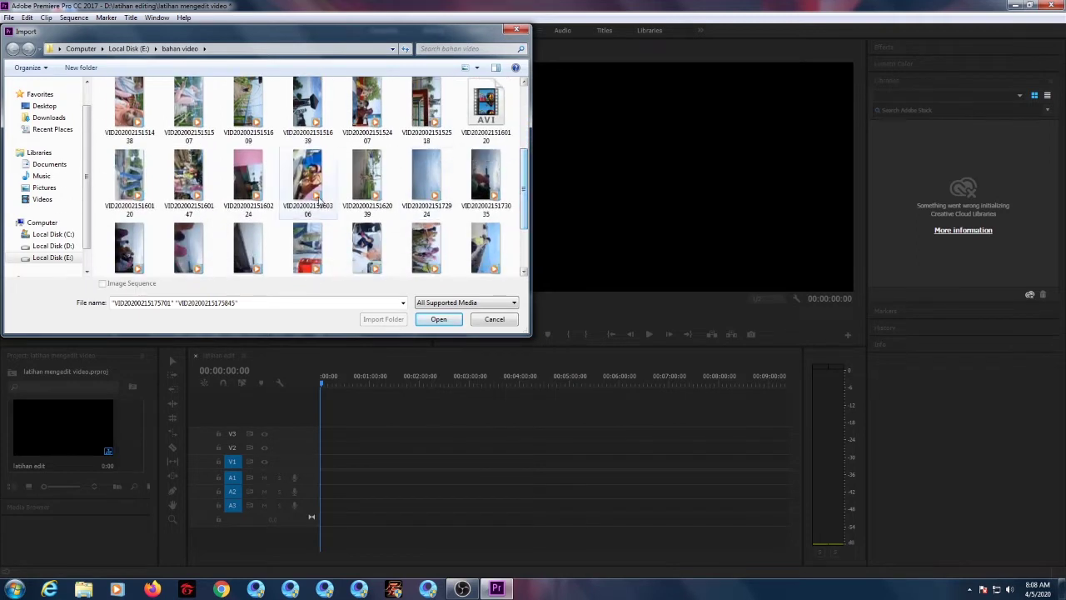
left_click(129, 177, "ctrl")
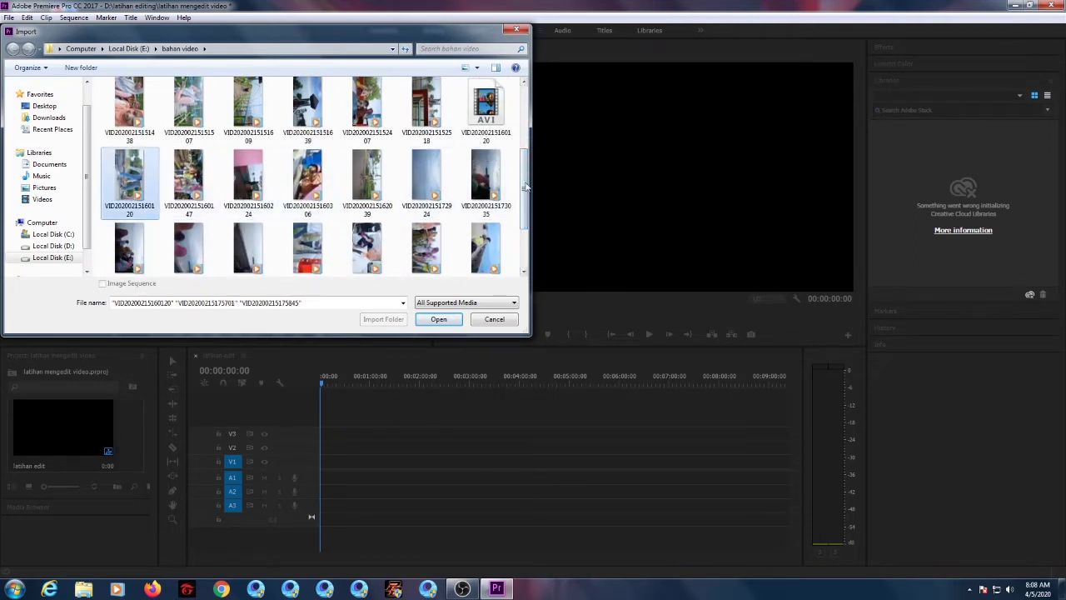
left_click(307, 176, "ctrl")
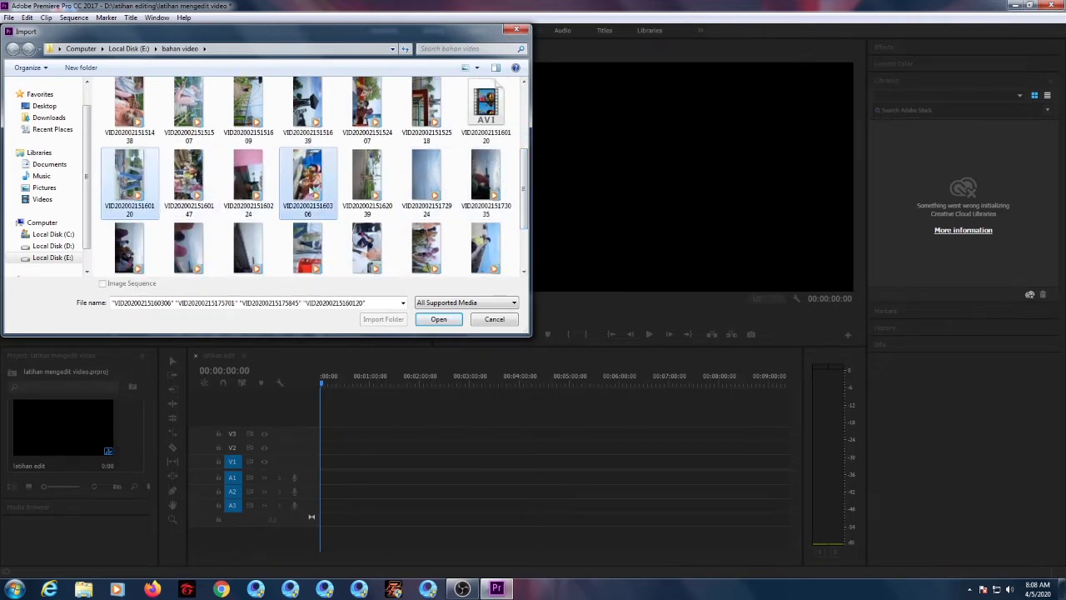
left_click(438, 320)
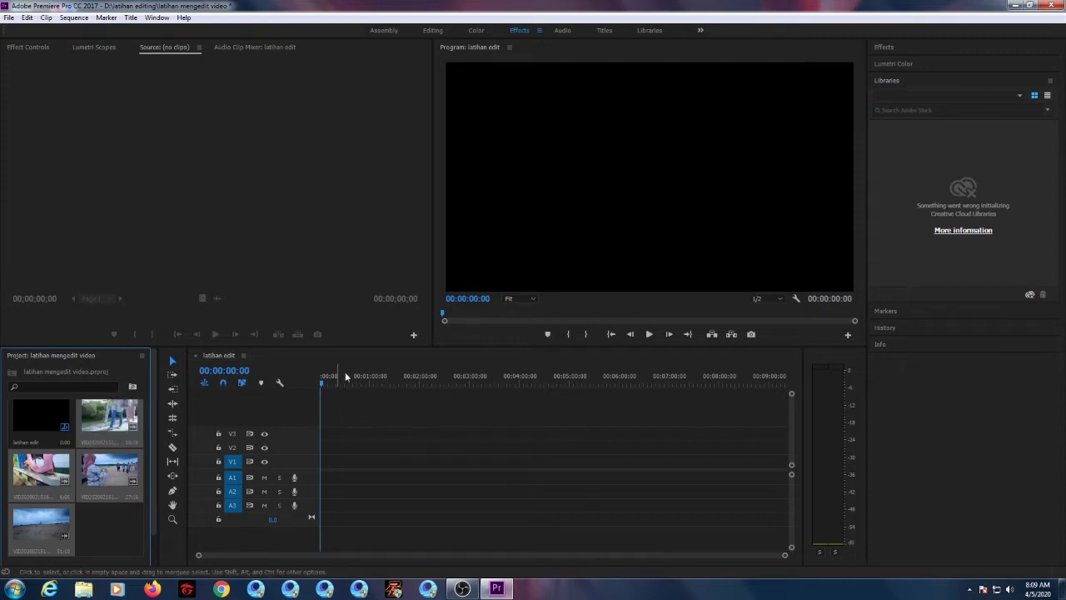
Step: Open VID20200215160120.mp4 in the source monitor and mark its in point at 00;00;00;26 and out point at 00;00;03;24
double_click(109, 420)
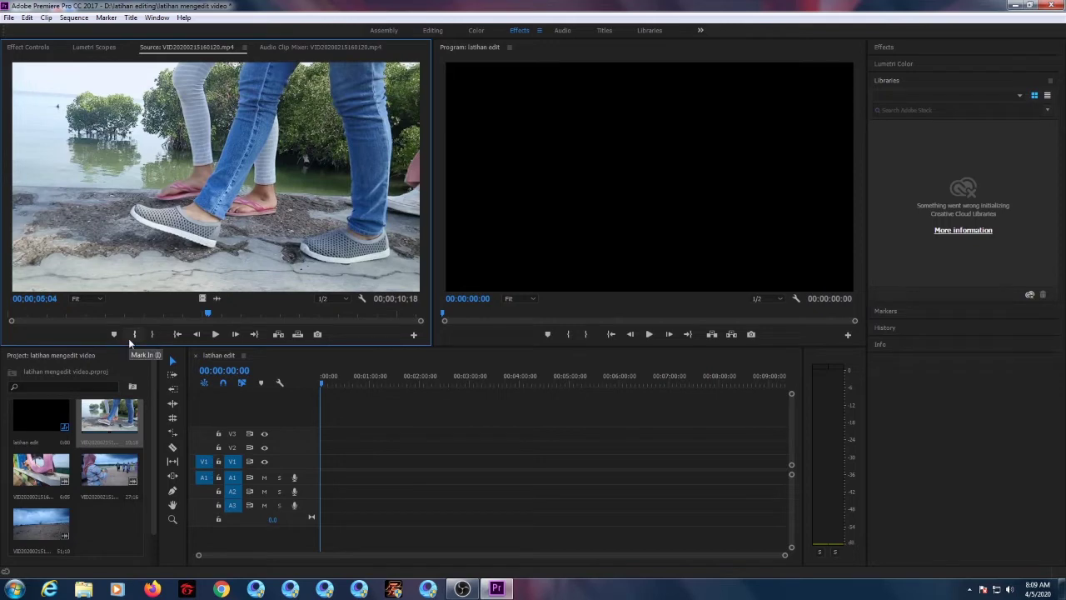
left_click_drag(208, 319, 45, 330)
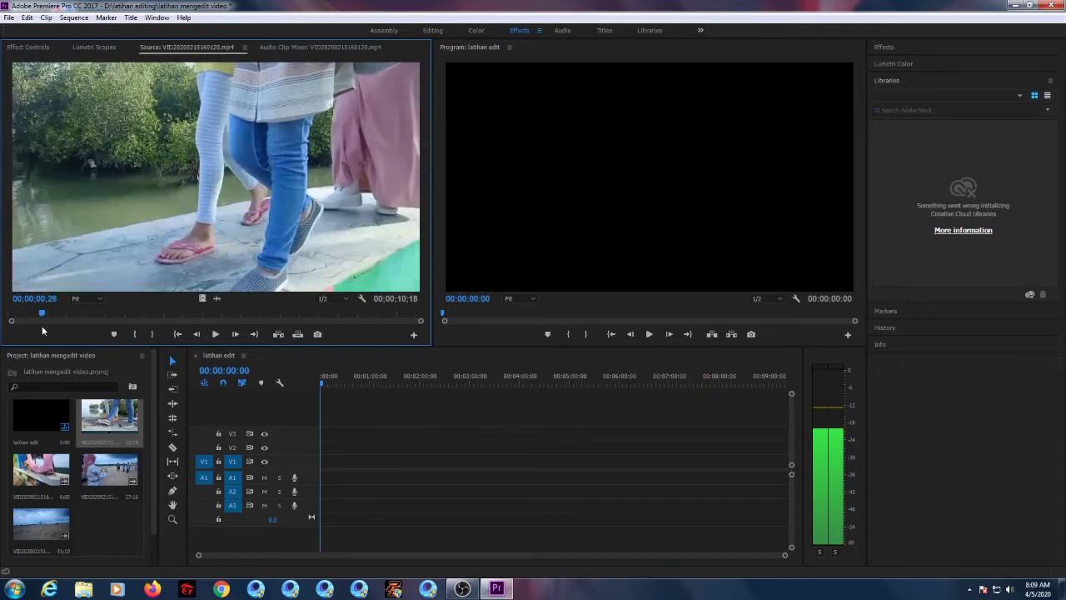
left_click(133, 334)
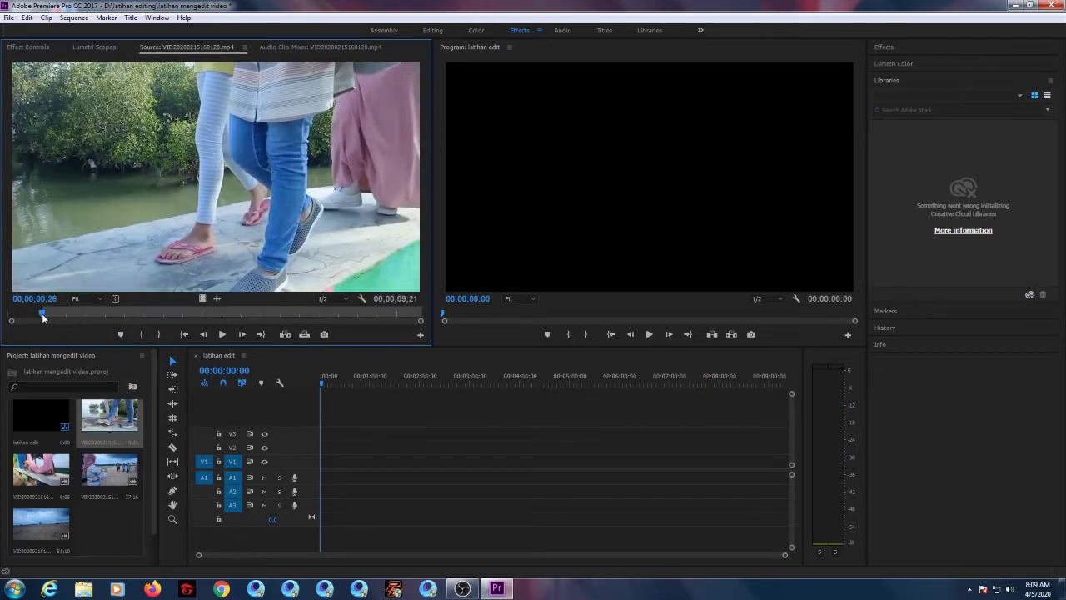
left_click_drag(40, 314, 158, 314)
left_click(161, 331)
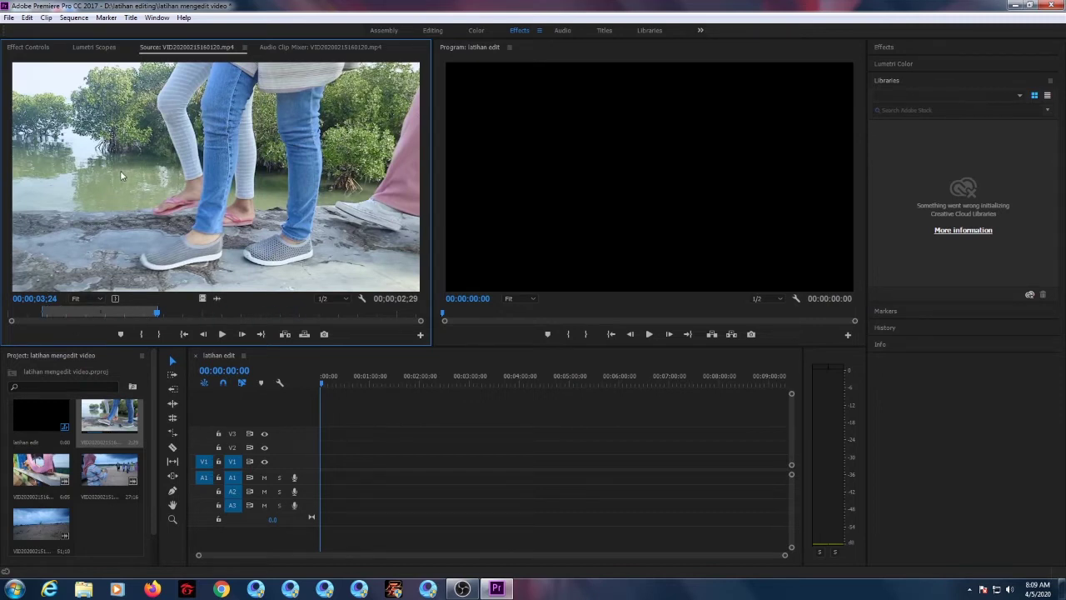
Step: Place the marked part of VID20200215160120.mp4 at the start of tracks V1 and A1, changing the sequence settings to match the clip
left_click_drag(119, 170, 328, 483)
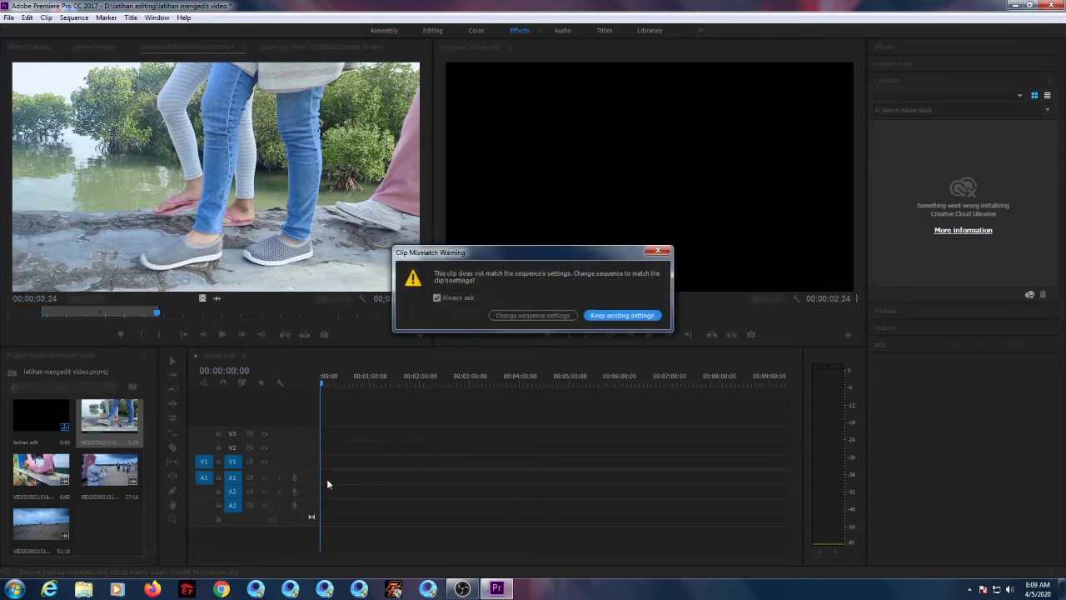
left_click(508, 314)
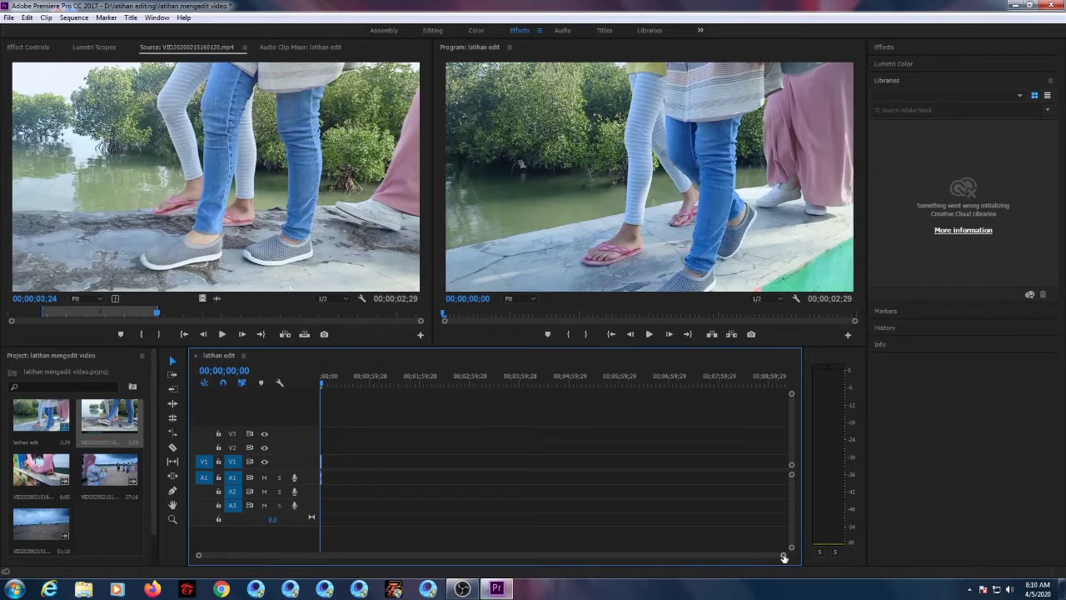
left_click_drag(784, 557, 536, 569)
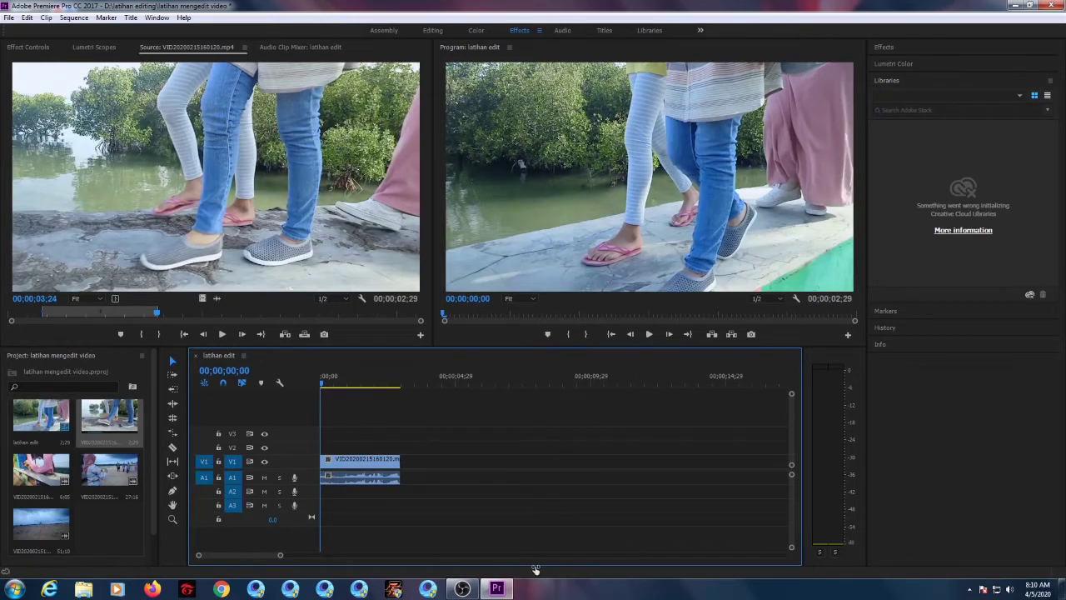
Step: Mark VID20200215160306.mp4 from 00;00;01;01 to 00;00;04;12 and place that part directly after the first clip on V1
left_click(47, 473)
double_click(70, 463)
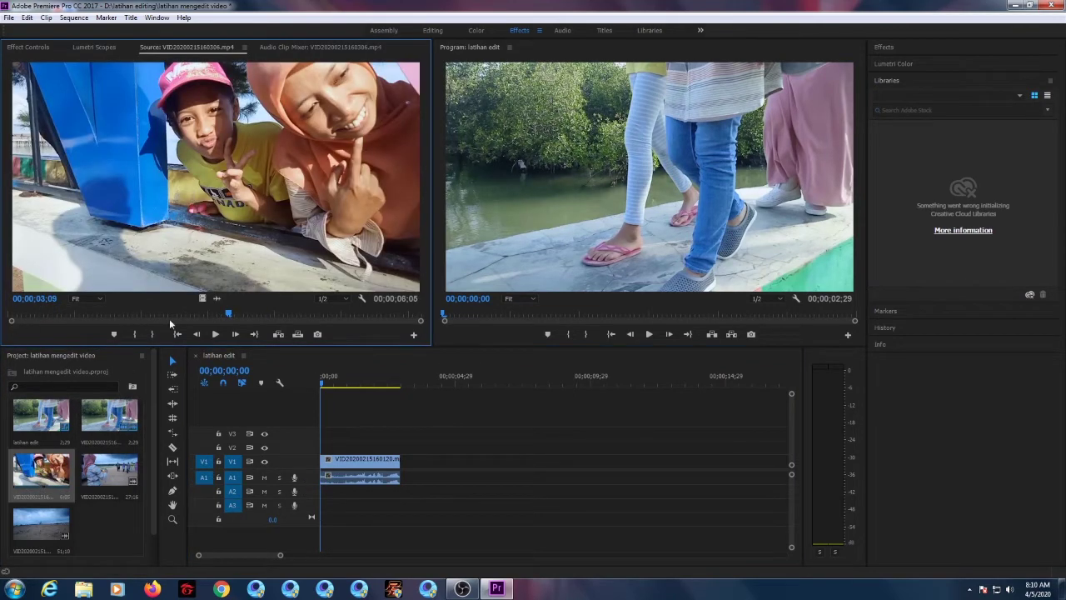
left_click_drag(227, 315, 76, 325)
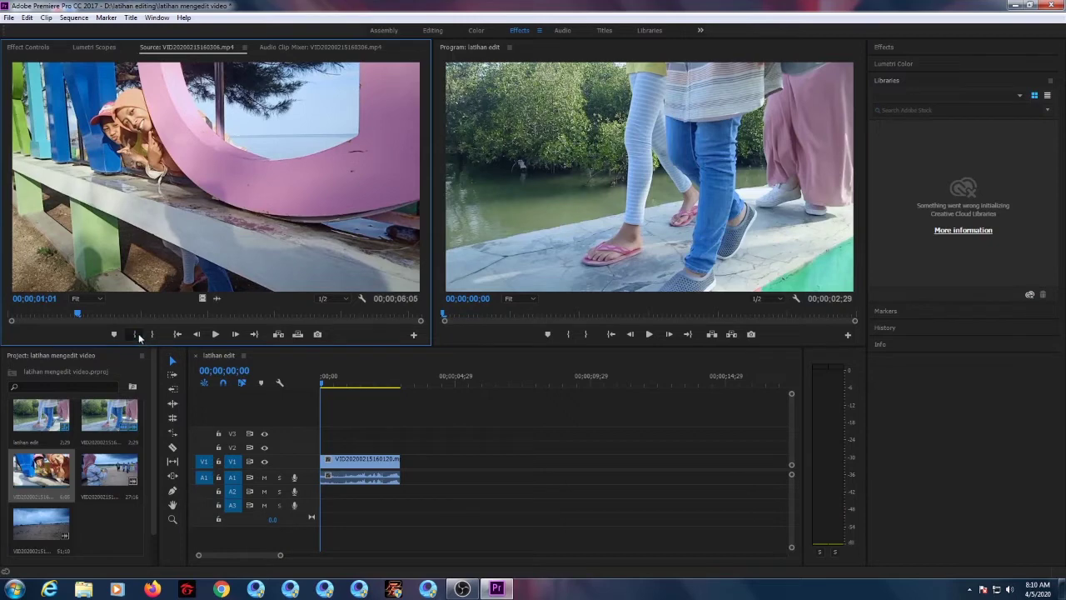
left_click(138, 333)
left_click_drag(81, 315, 305, 327)
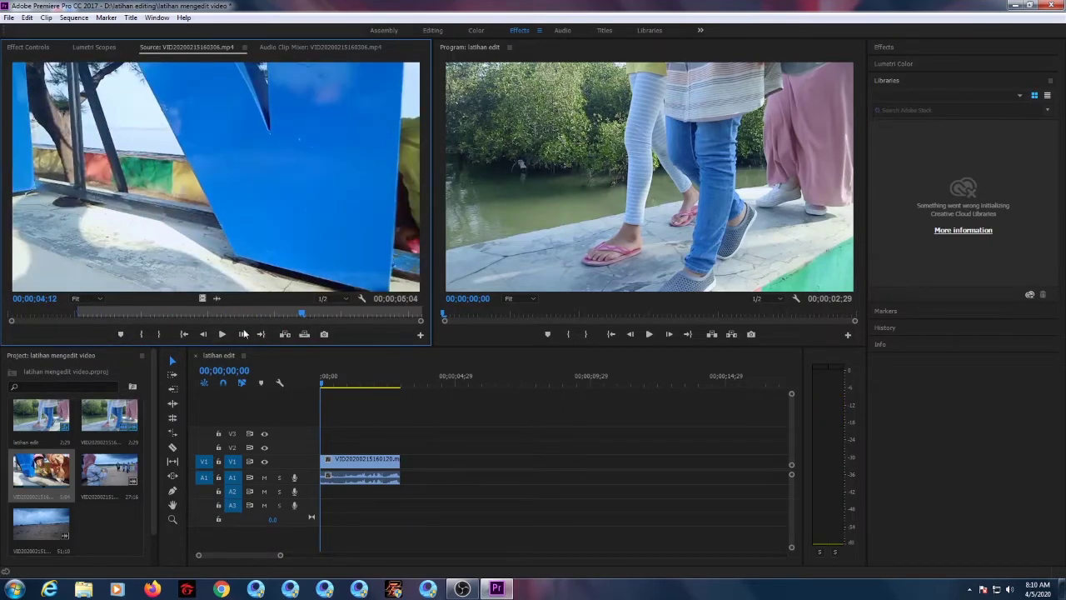
left_click(159, 334)
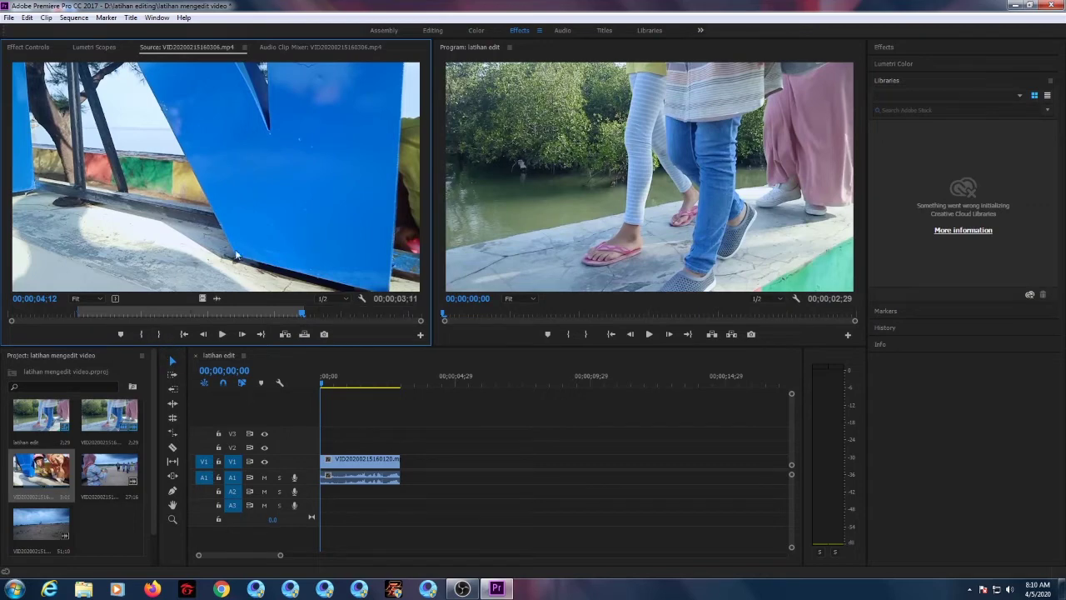
left_click_drag(171, 203, 408, 460)
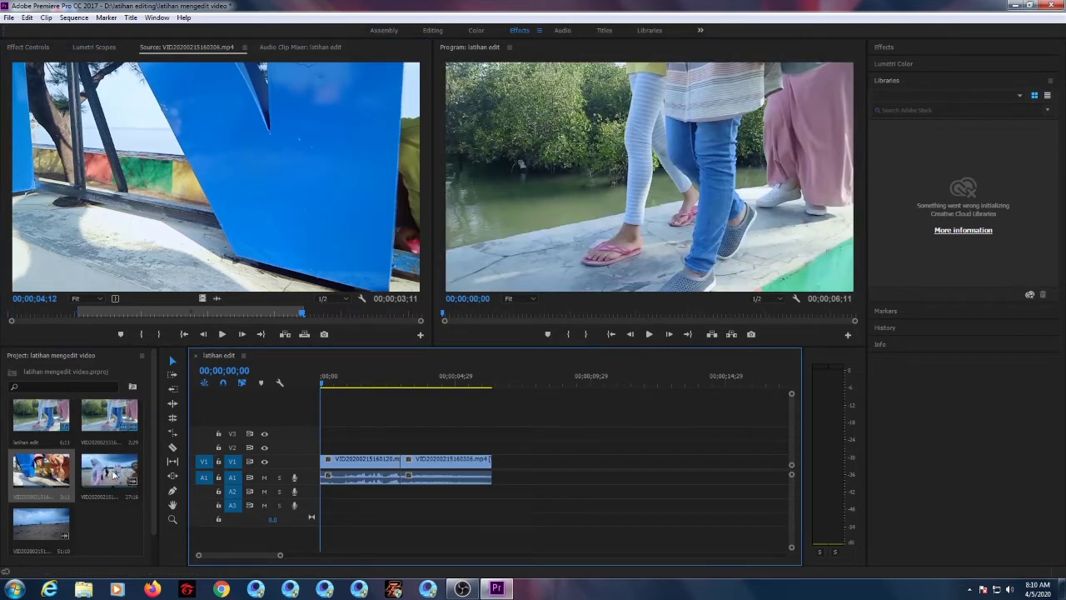
Step: Mark a 00;00;03;29 part of VID20200215175701.mp4 ending at 00;00;07;29 and place it directly after the second clip on V1
double_click(113, 473)
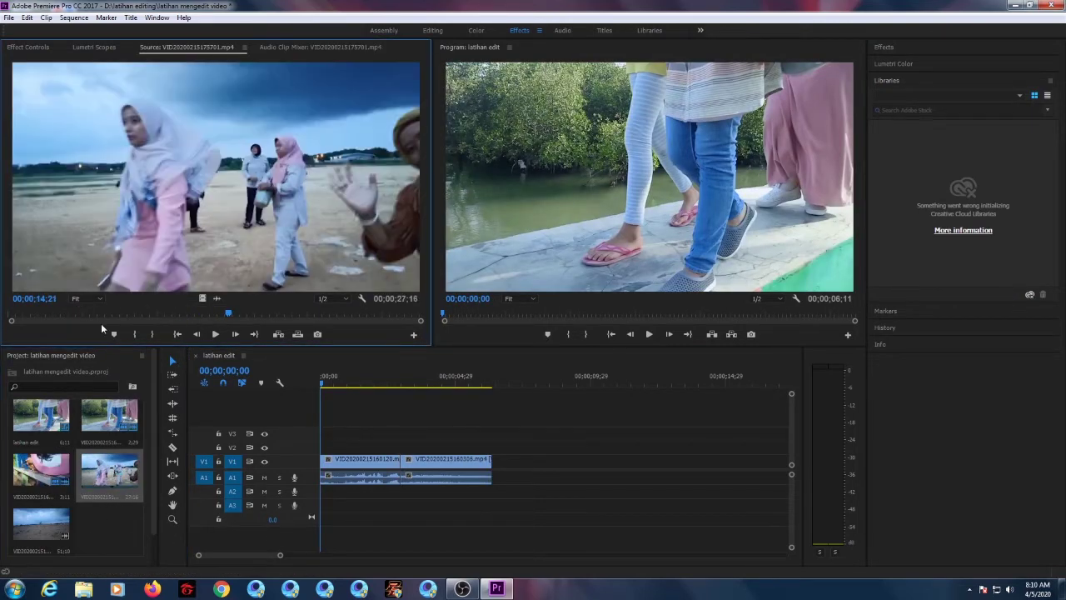
mouse_move(12, 322)
left_mouse_down()
mouse_move(44, 324)
mouse_move(1, 326)
left_mouse_up()
left_click_drag(228, 313, 126, 321)
left_click(134, 331)
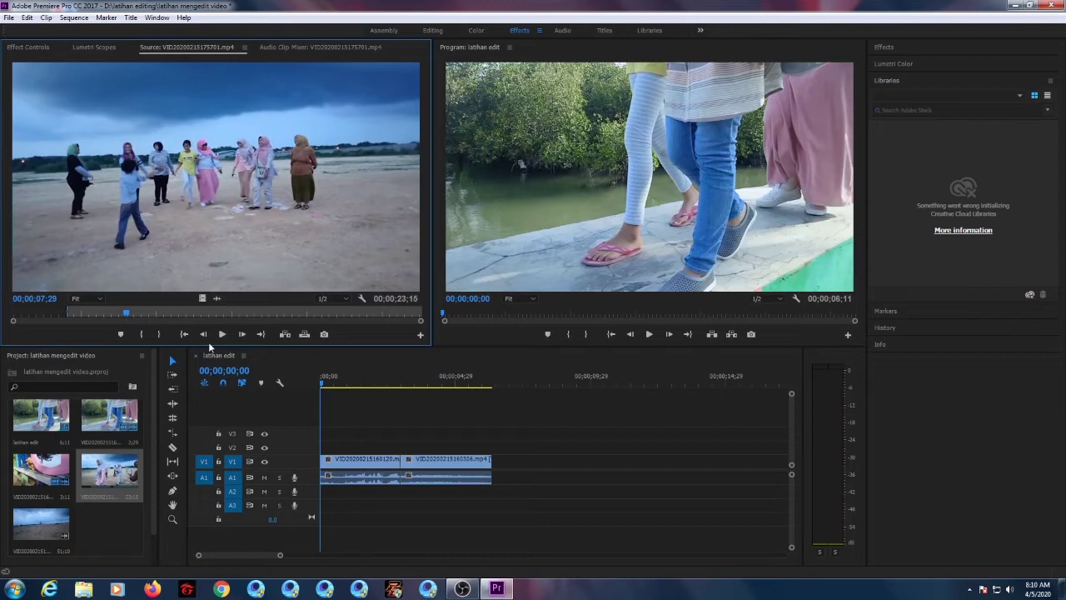
left_click(158, 335)
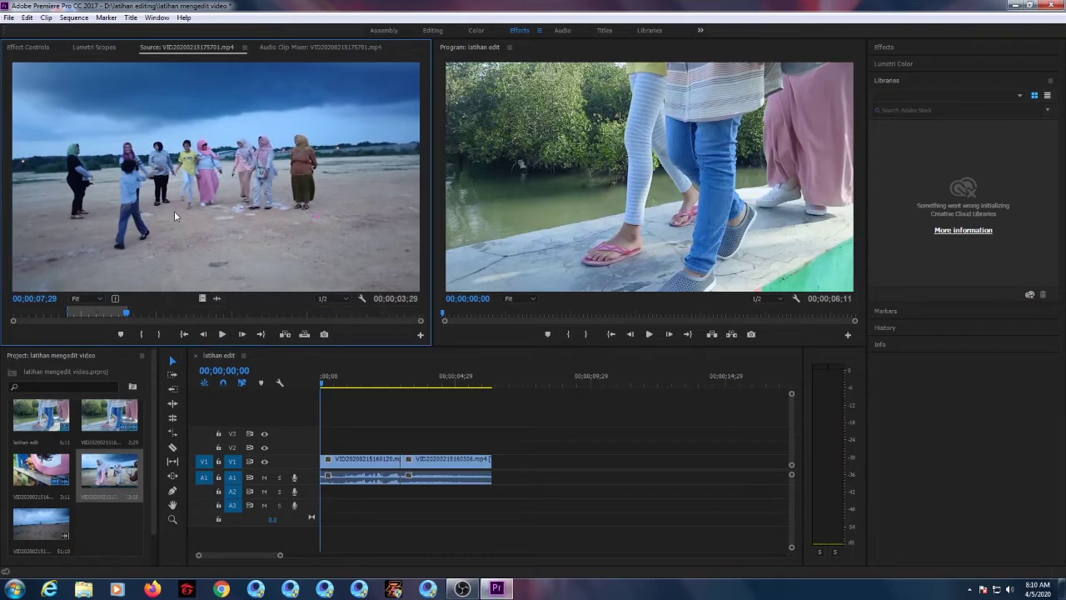
left_click_drag(169, 215, 505, 479)
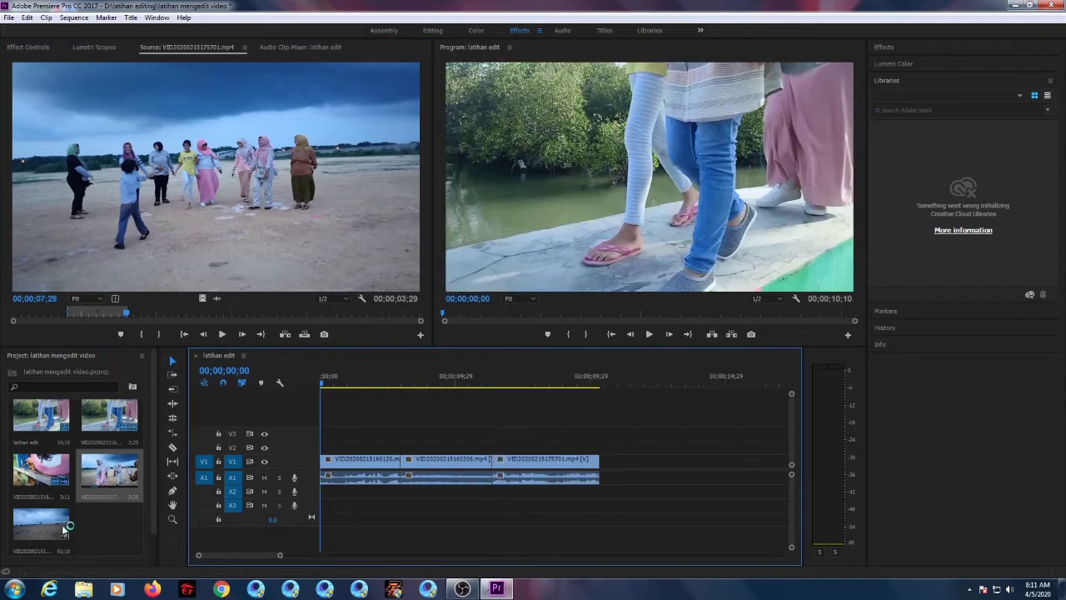
Step: Mark VID20200215175845.mp4 from 00;00;02;12 to 00;00;08;21 and place that part directly after the third clip on V1
double_click(37, 528)
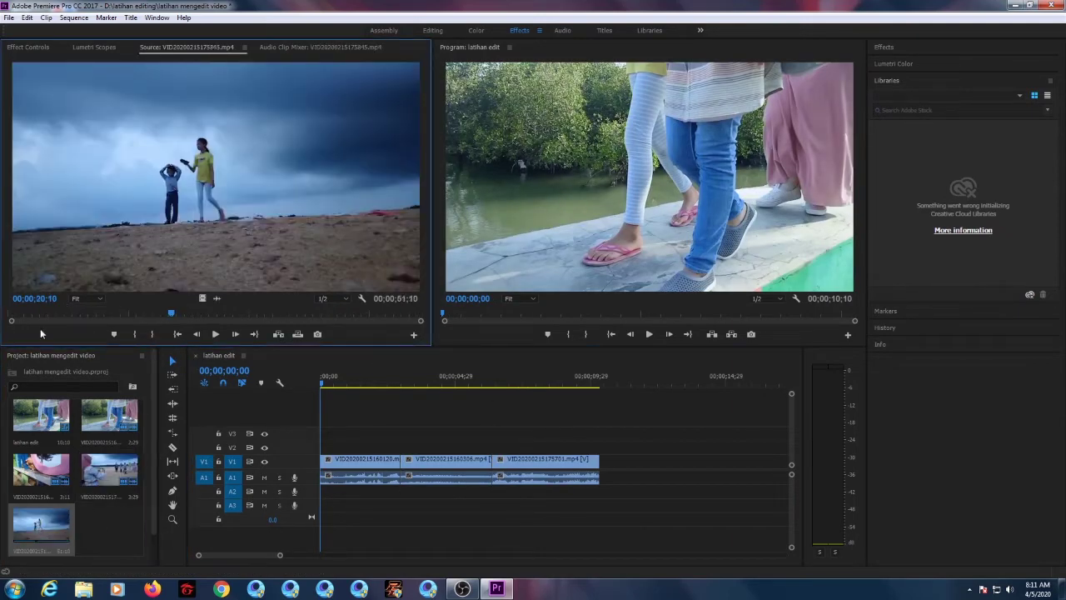
left_click_drag(171, 315, 27, 333)
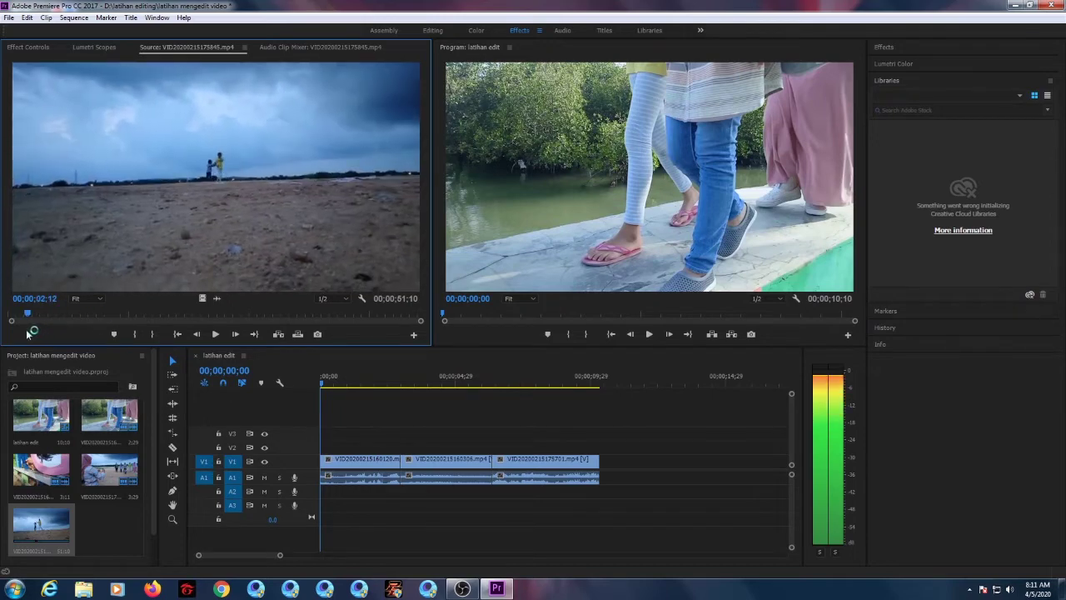
left_click(133, 335)
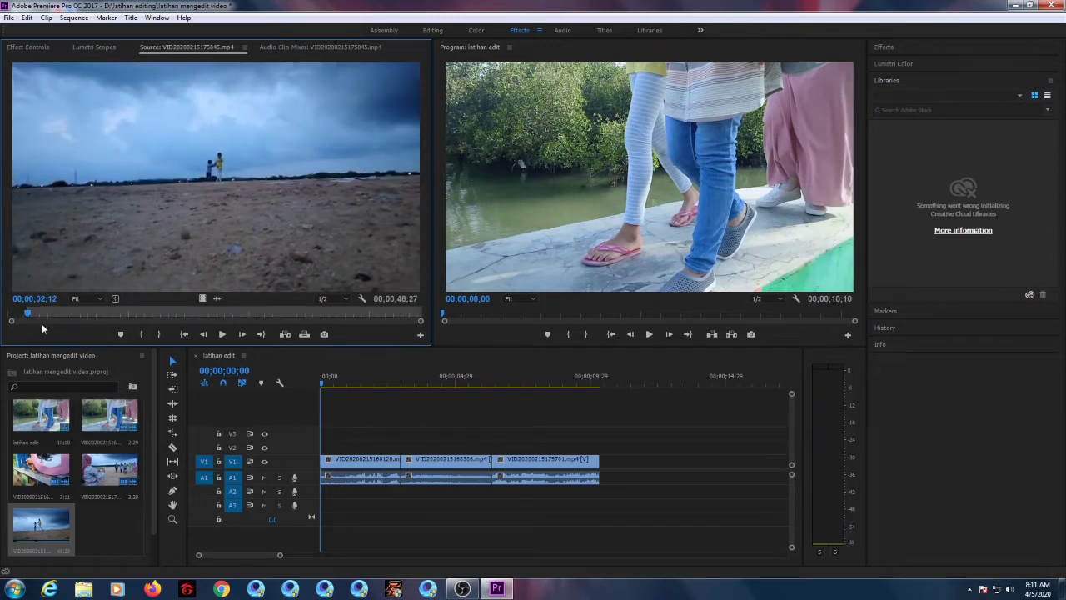
left_click_drag(26, 315, 78, 314)
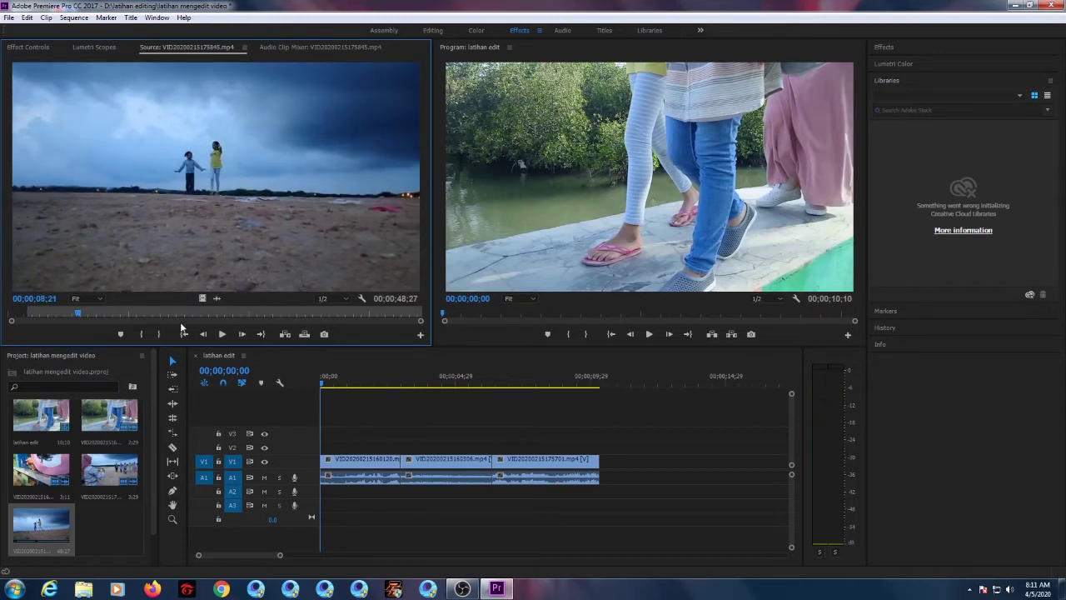
left_click(163, 333)
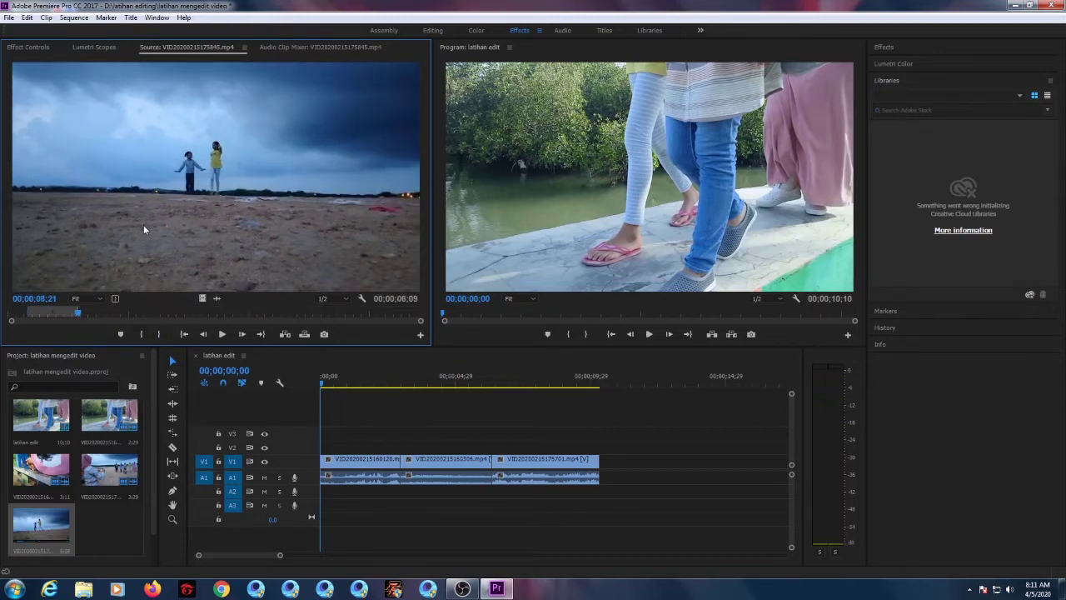
left_click_drag(143, 224, 602, 464)
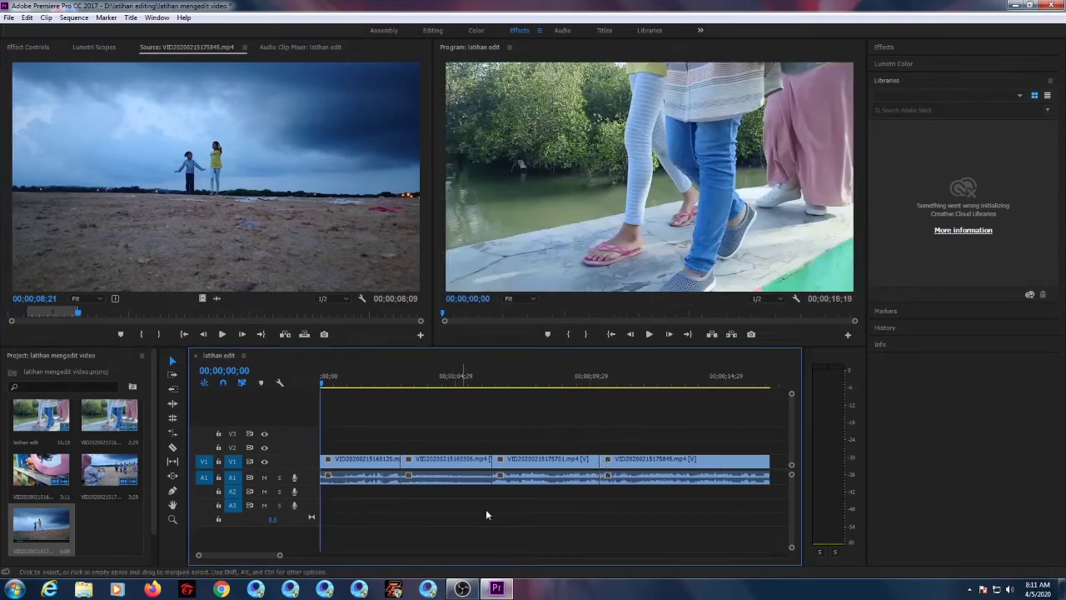
right_click(101, 518)
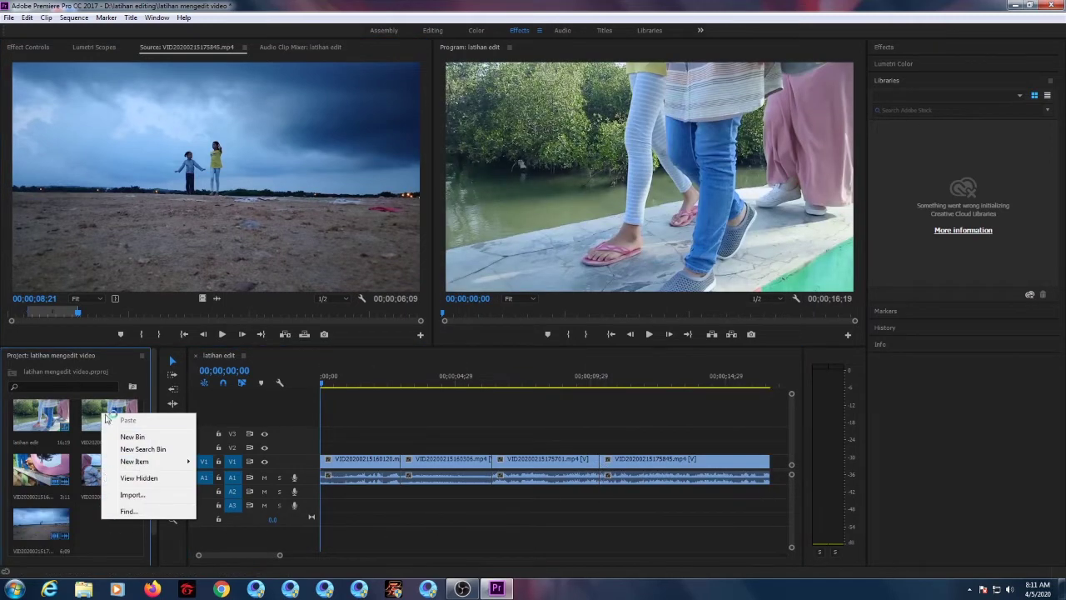
left_click(131, 495)
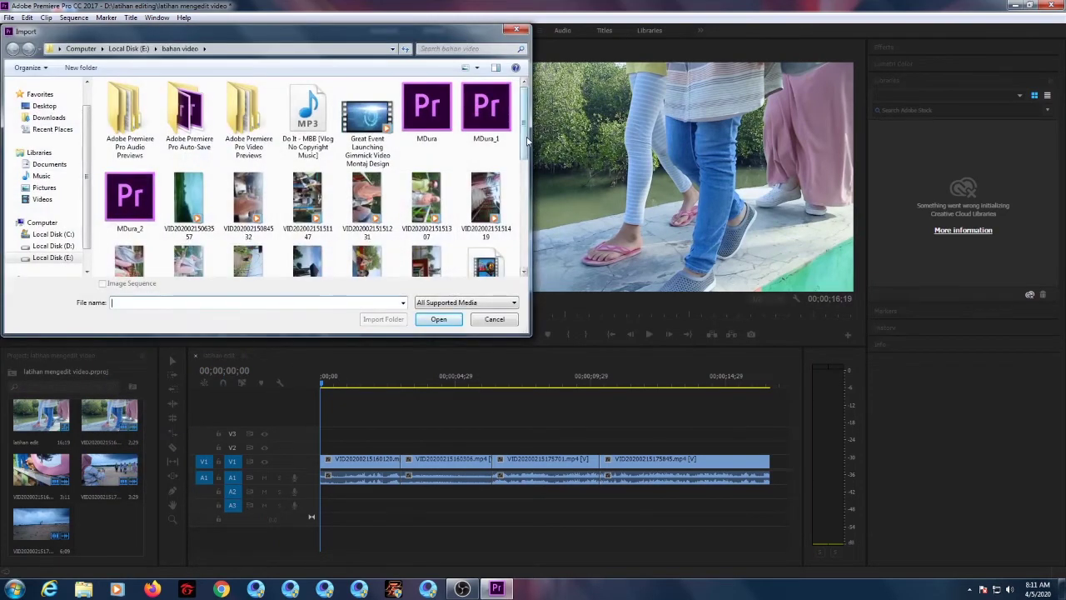
scroll(521, 271, "down", 6)
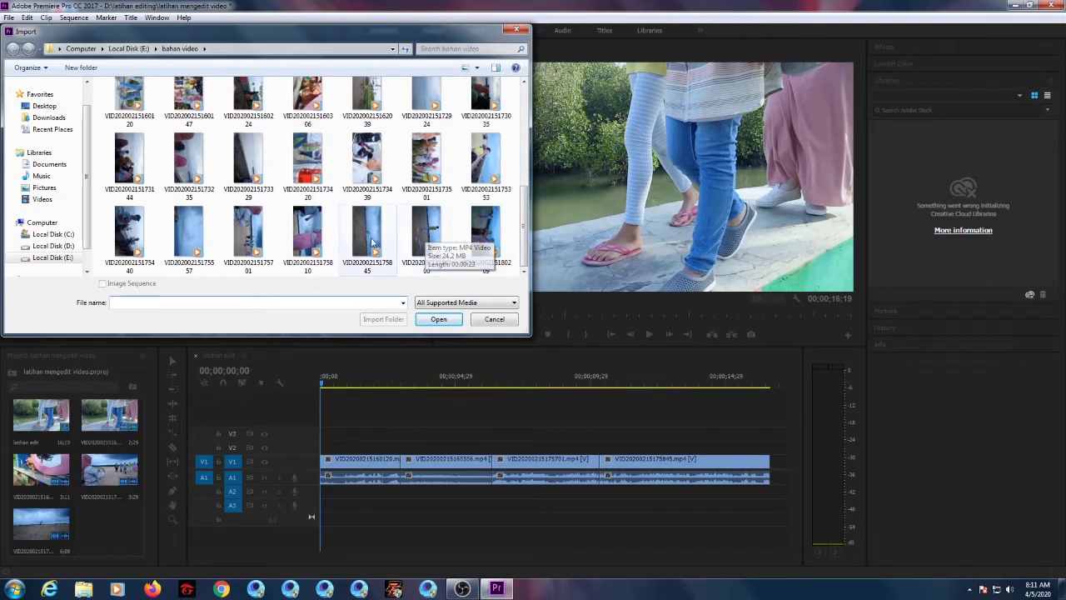
left_click(426, 236)
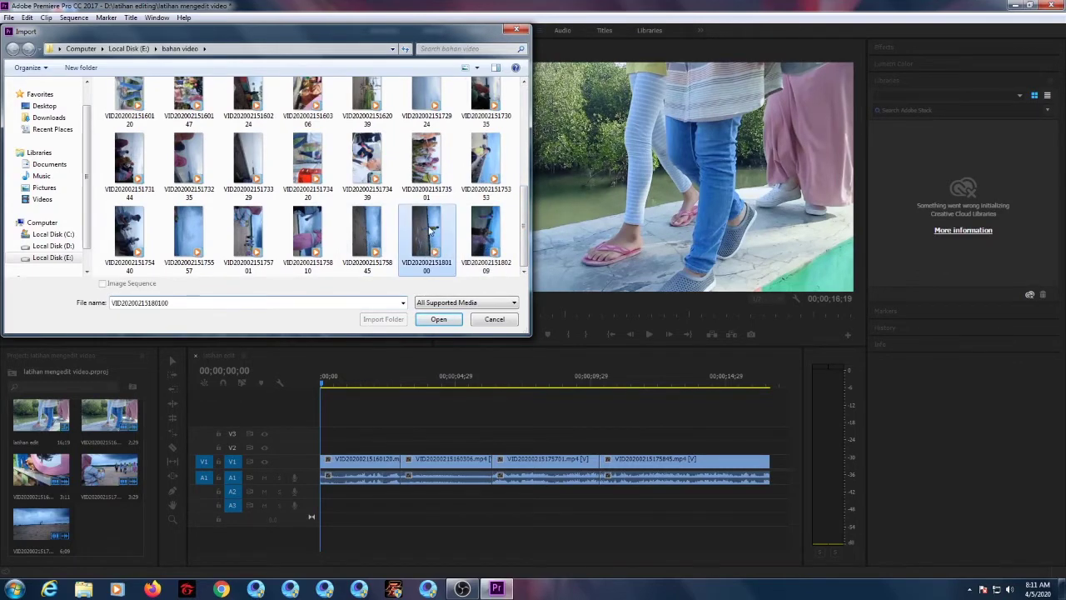
left_click(437, 320)
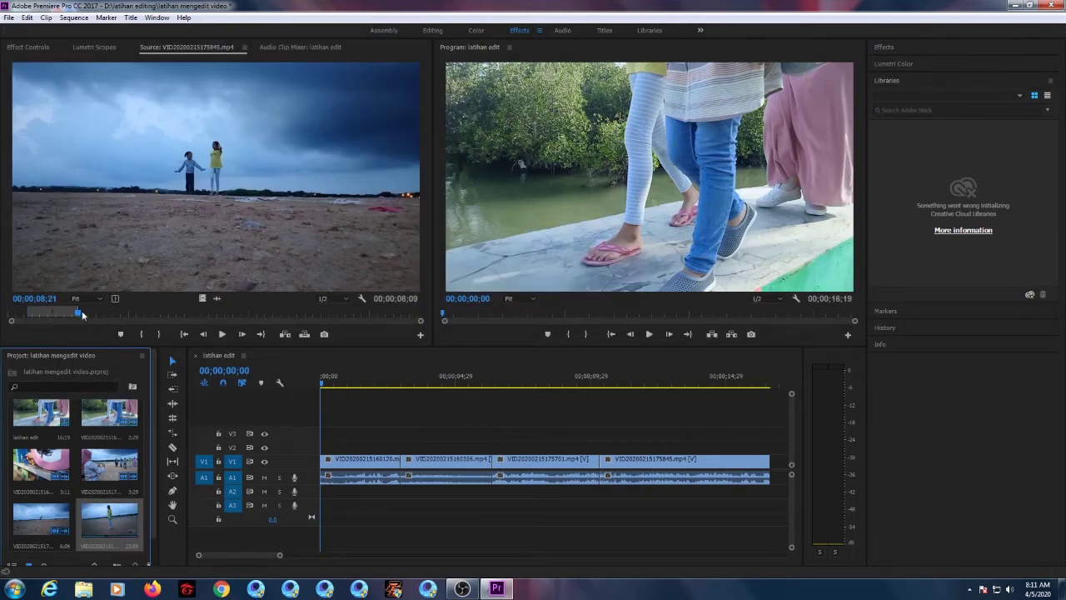
Step: Preview VID20200215180100.mp4 in the source monitor around 00;00;04;12 and delete the clip from the project
double_click(110, 517)
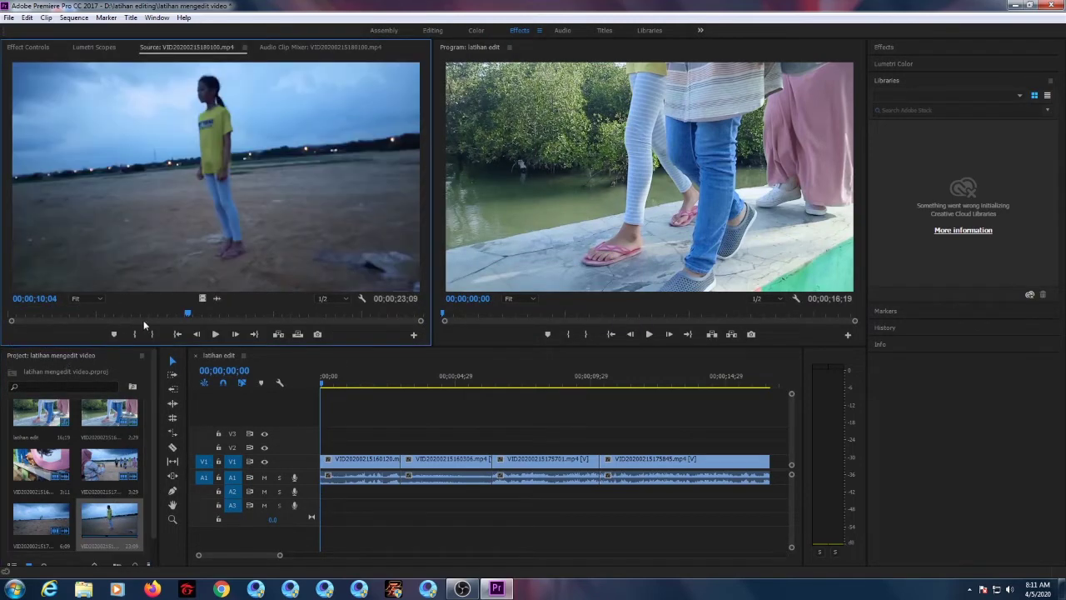
left_click_drag(185, 316, 85, 314)
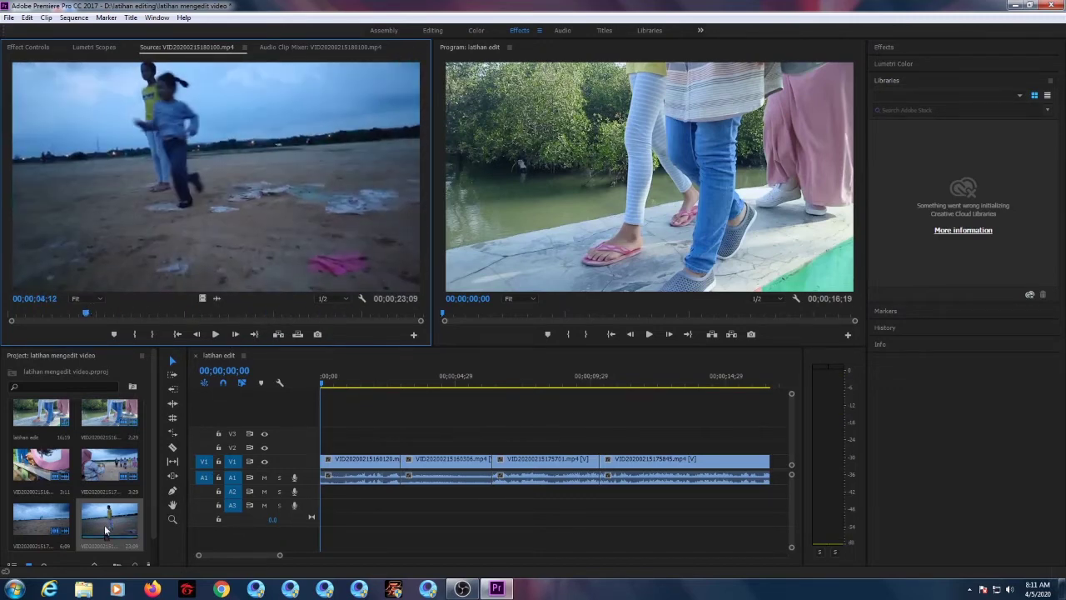
left_click(107, 526)
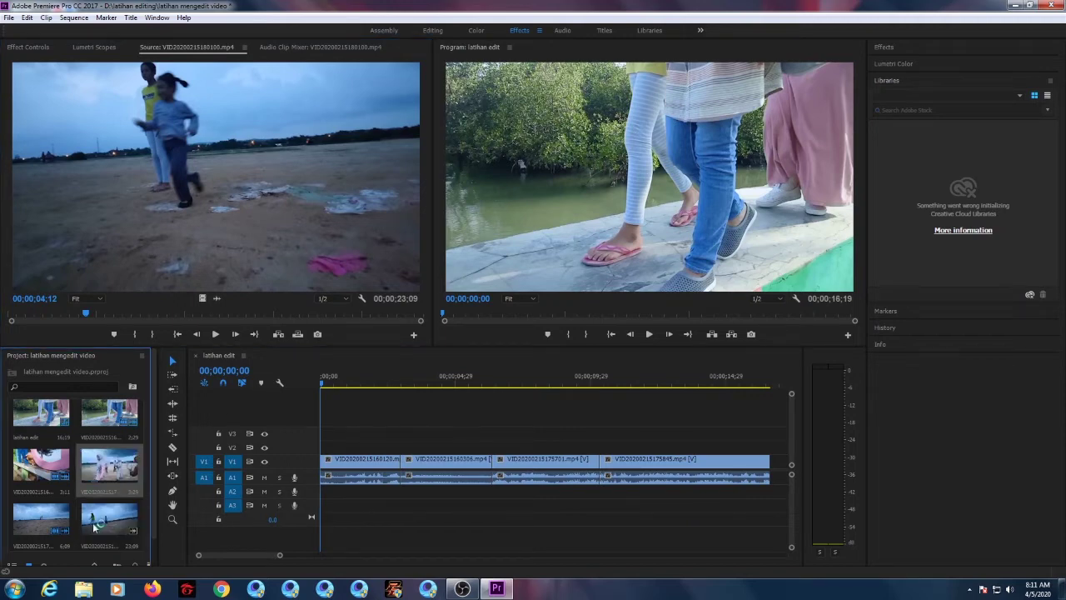
key("Delete")
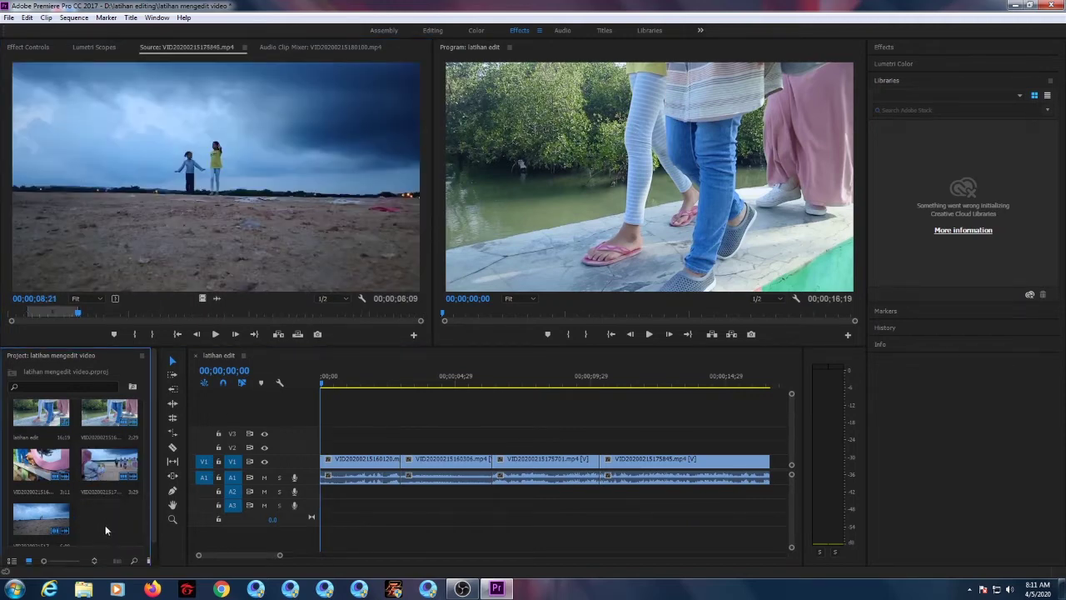
right_click(105, 525)
left_click(135, 501)
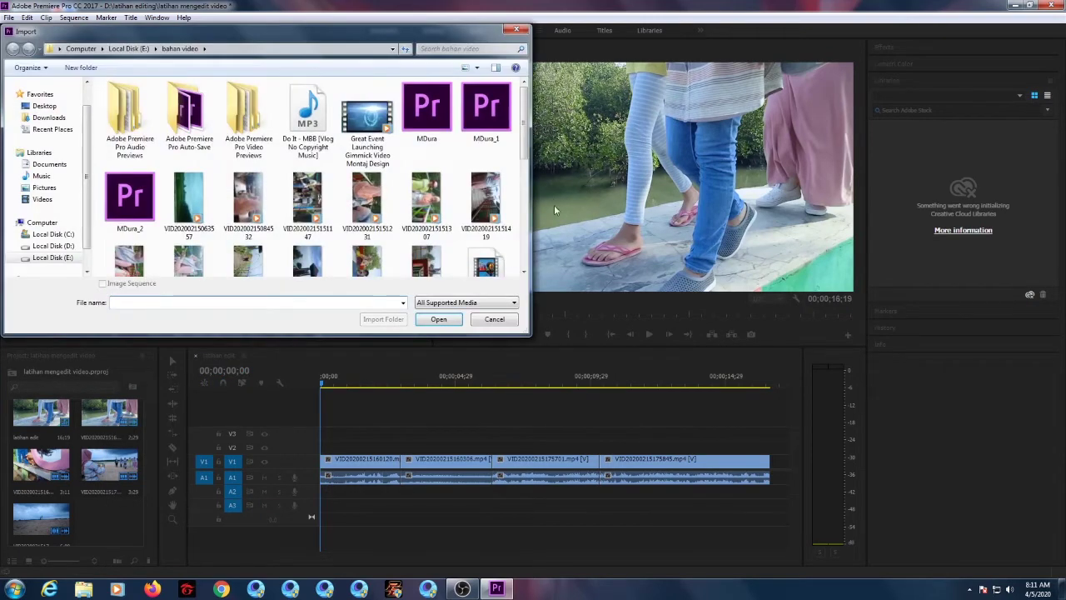
left_click_drag(528, 143, 524, 245)
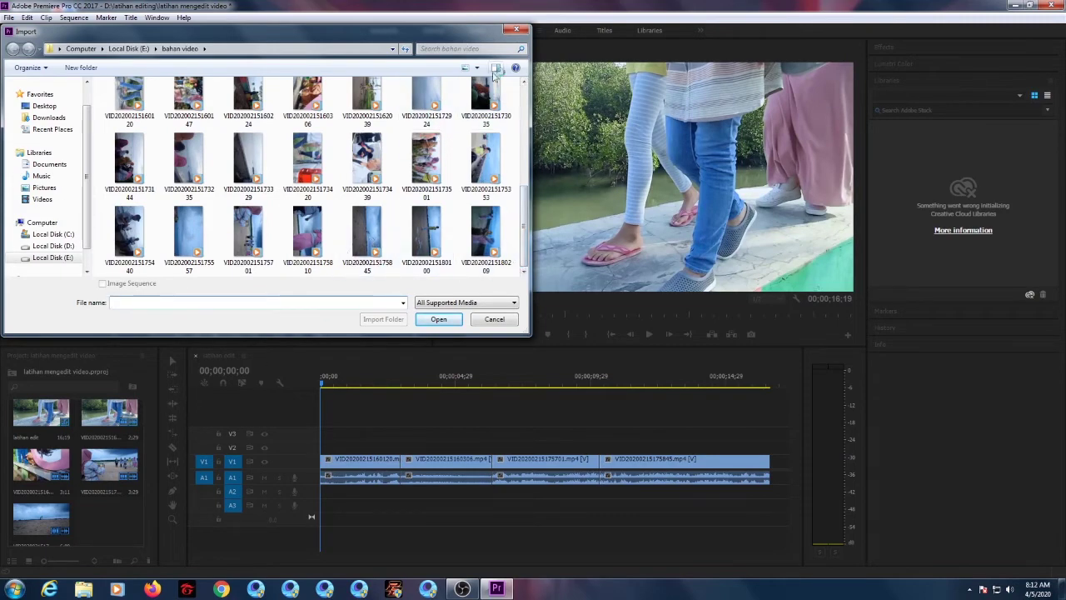
left_click(516, 30)
Step: Mark a second, 00;00;15;08 part of VID20200215175845.mp4 ending at 00;00;45;26 and place it directly after the fourth clip on V1
left_click(41, 528)
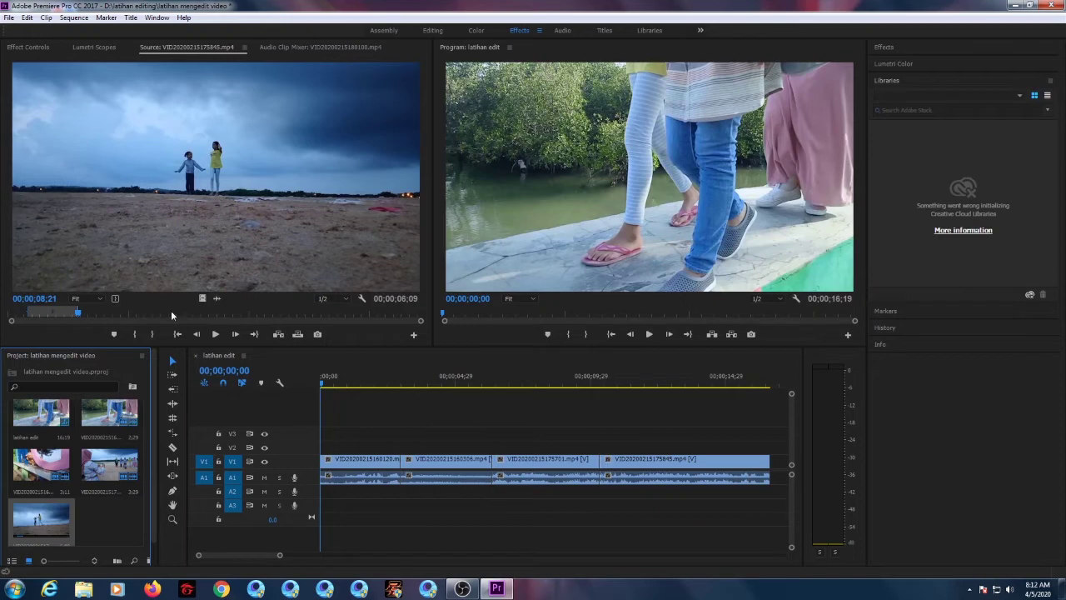
left_click_drag(171, 310, 375, 314)
left_click(147, 333)
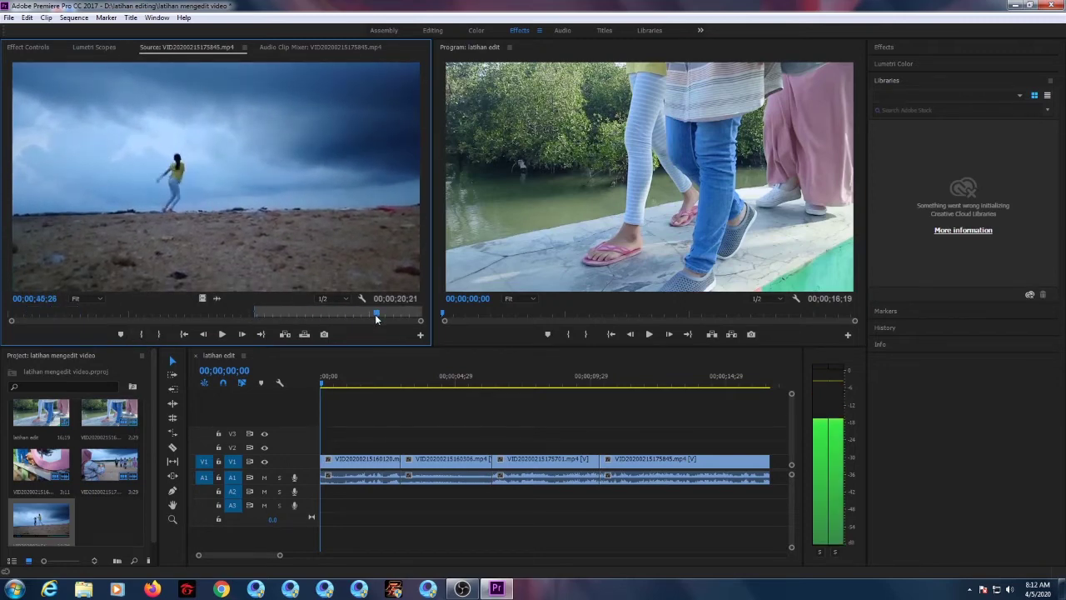
left_click(158, 334)
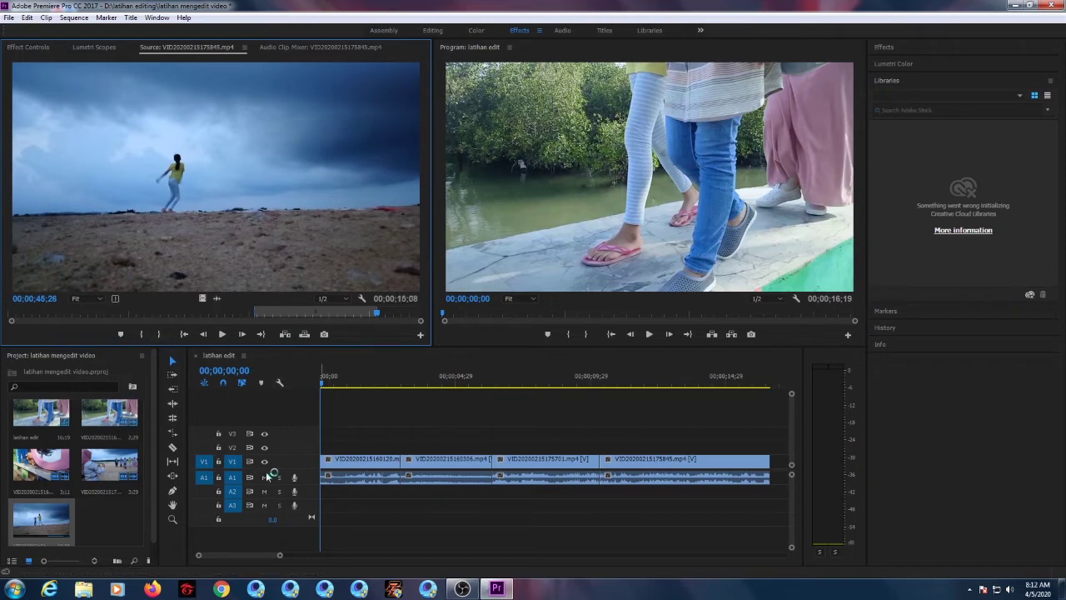
left_click_drag(231, 556, 242, 555)
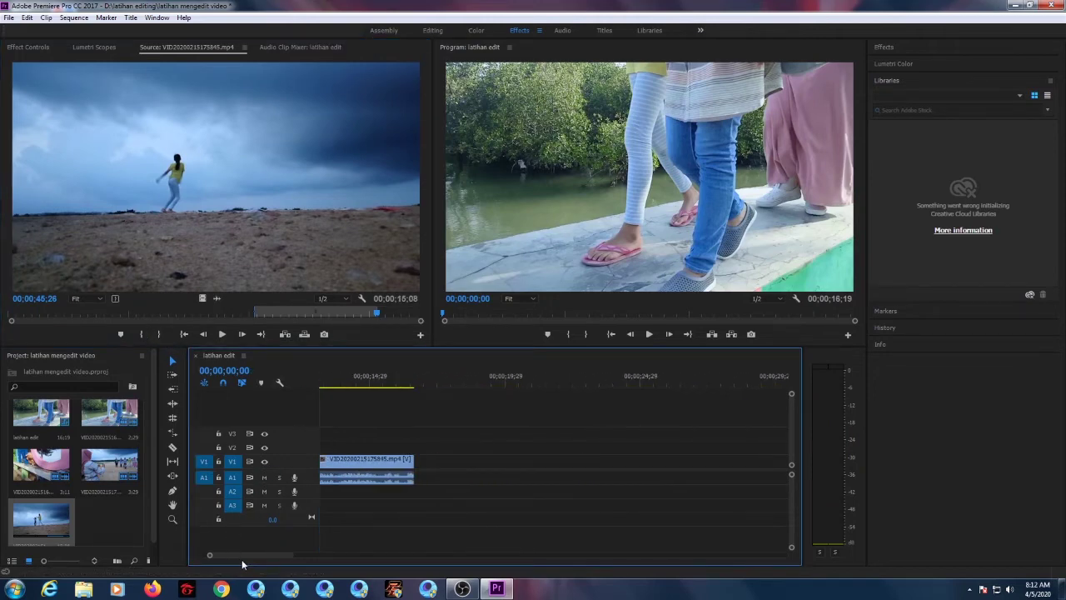
left_click_drag(201, 245, 423, 471)
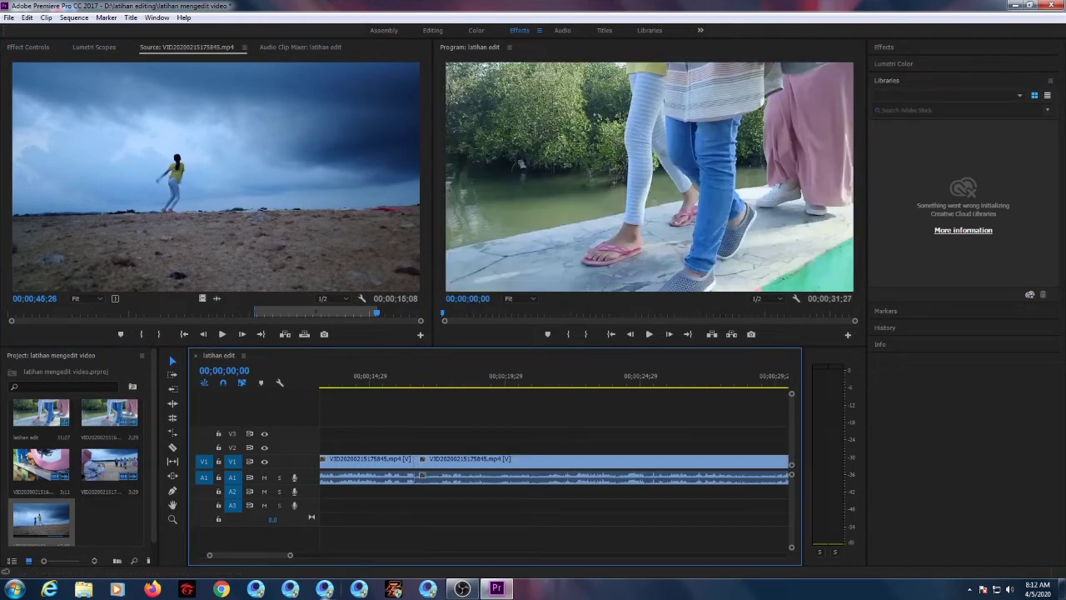
Step: Unlink the audio from the video of each of the first four clips on the timeline
left_click_drag(273, 556, 199, 555)
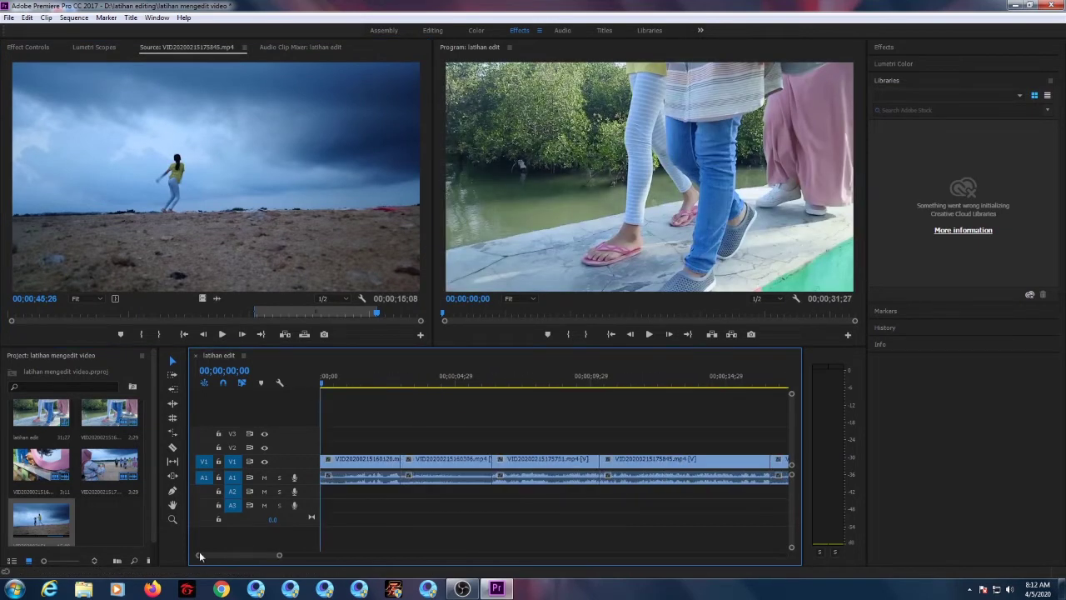
left_click(371, 463)
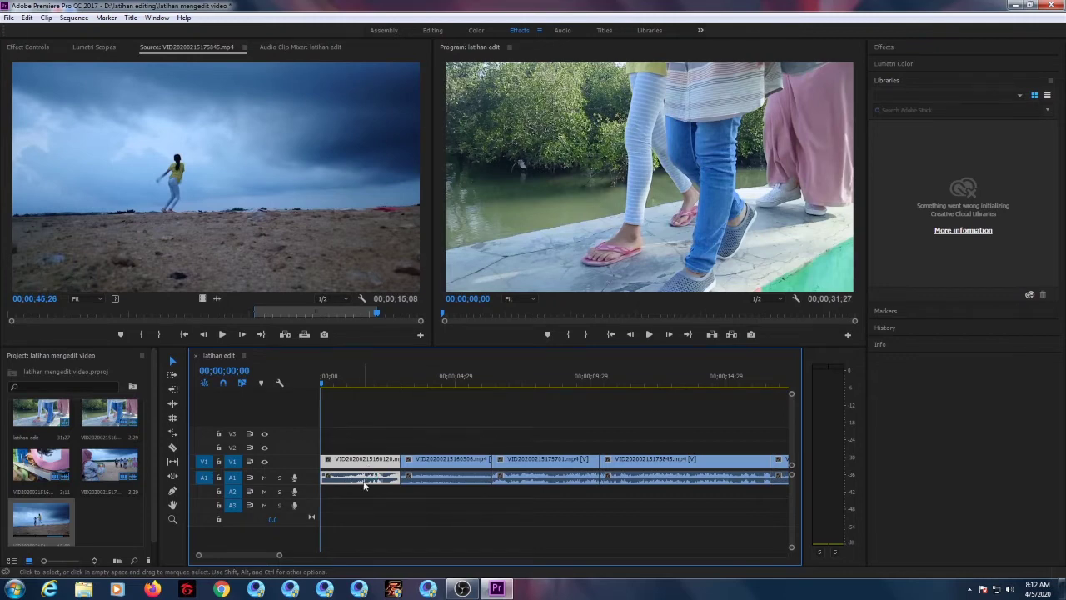
right_click(366, 483)
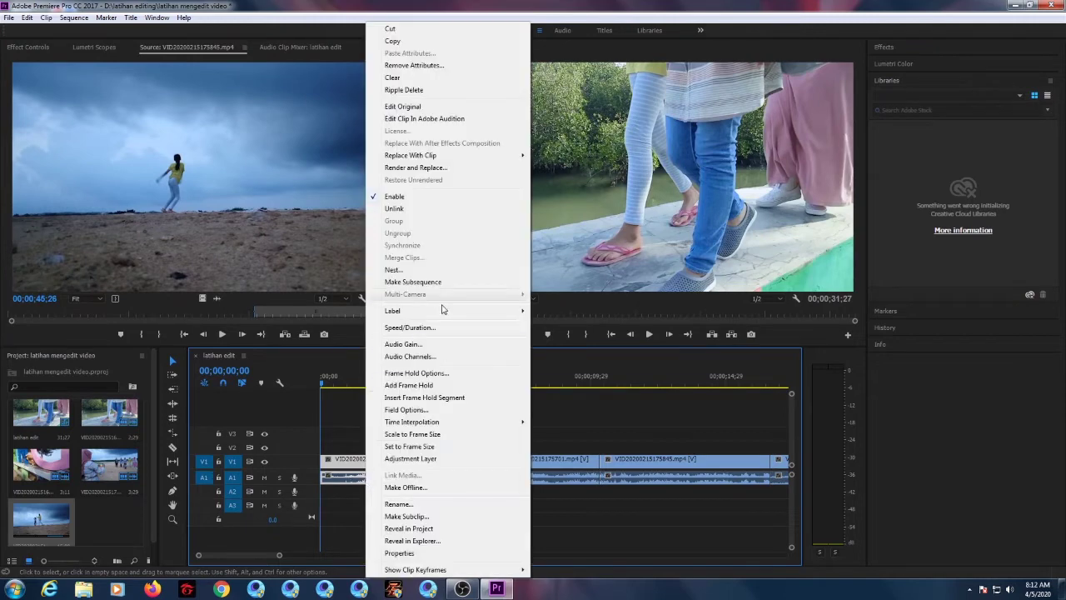
left_click(441, 210)
right_click(436, 460)
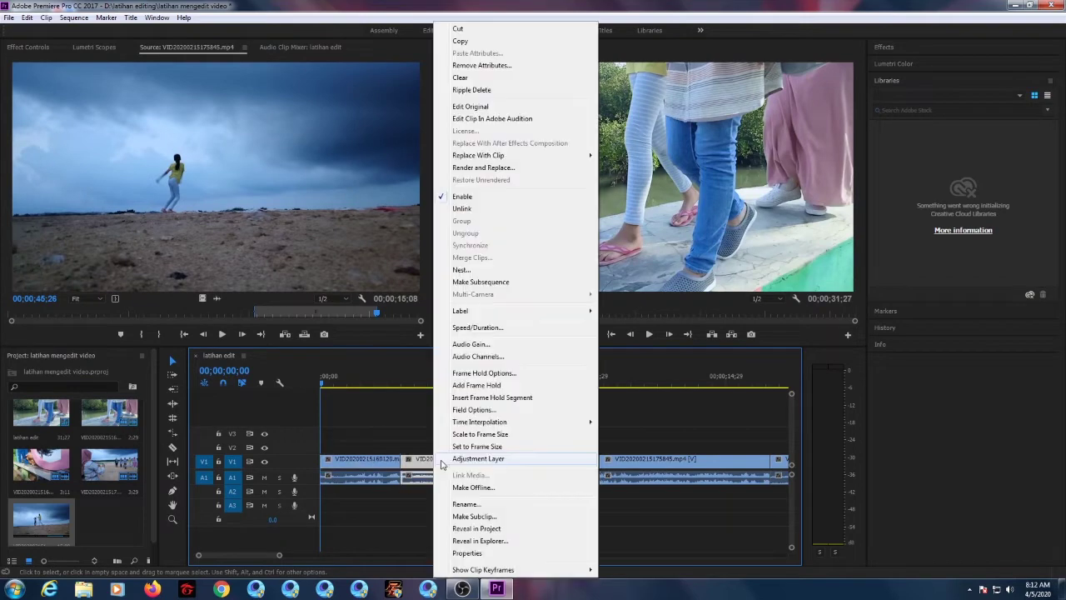
left_click(483, 210)
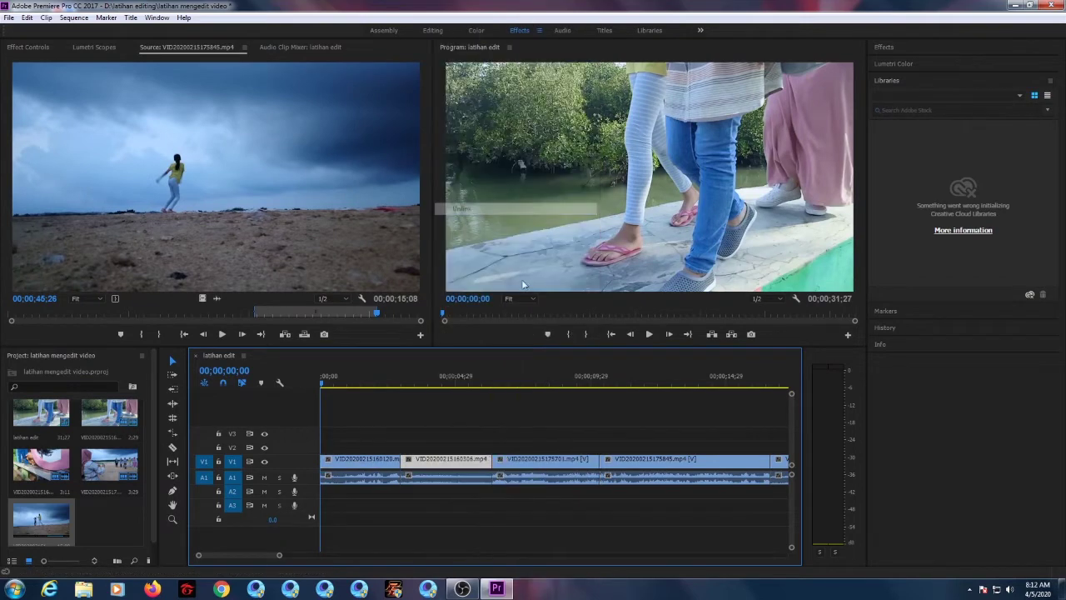
right_click(538, 452)
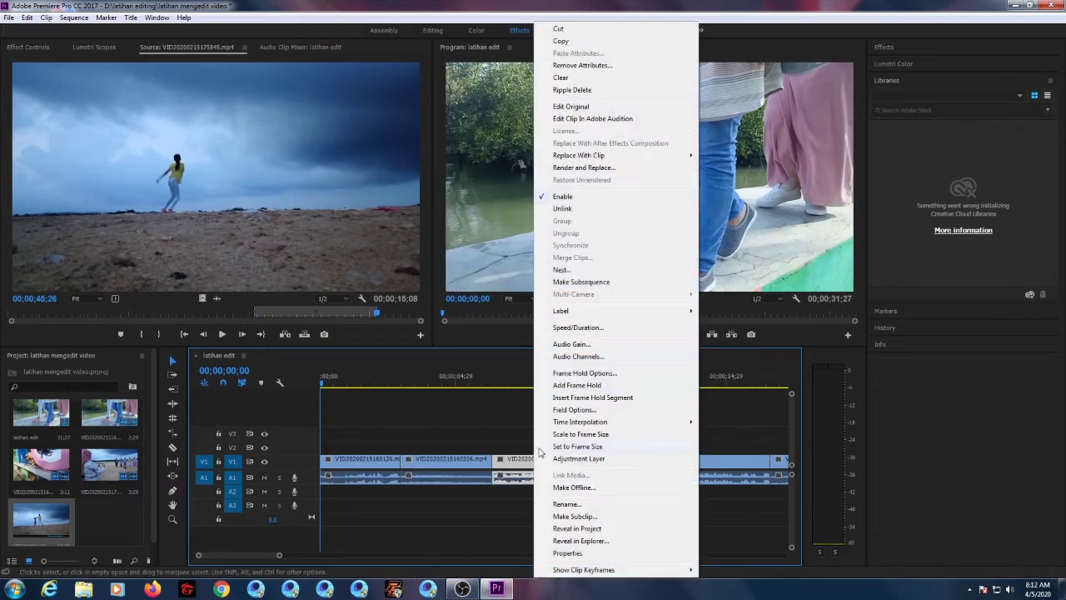
left_click(565, 208)
right_click(704, 459)
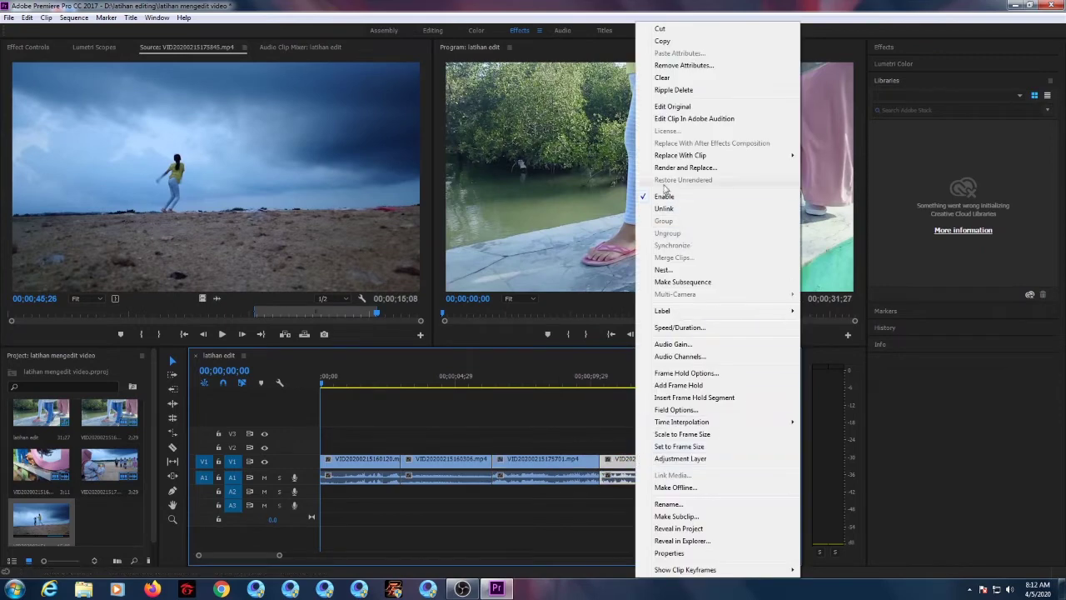
left_click(724, 207)
Step: Delete the unlinked A1 audio of the first four clips from the timeline
left_click(366, 477)
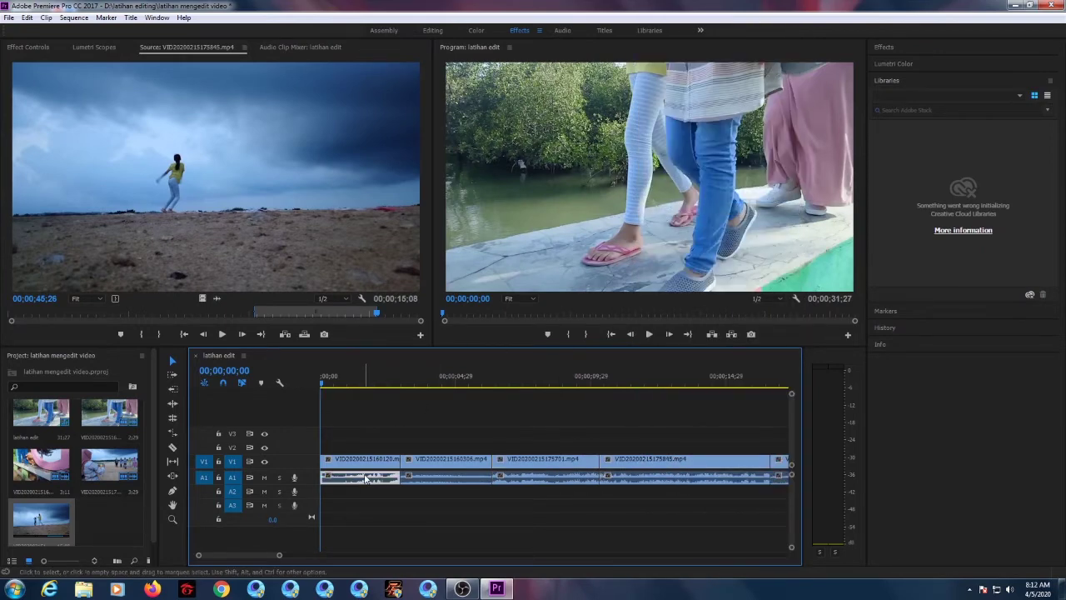
left_click(375, 457)
left_click(374, 476)
key("Delete")
left_click(440, 477)
key("Delete")
left_click(500, 477)
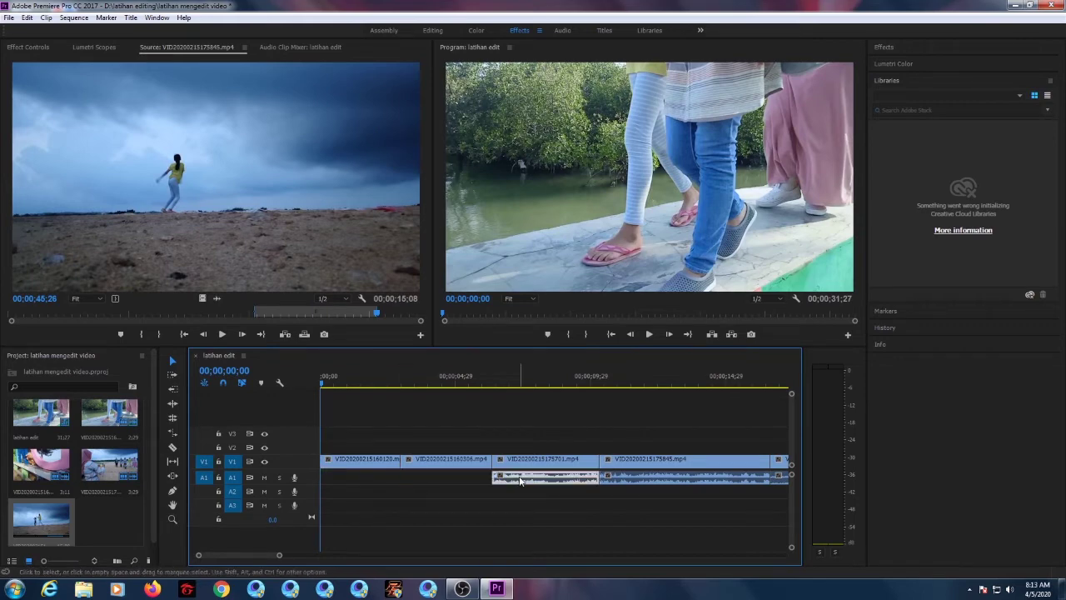
key("Delete")
left_click(635, 478)
key("Delete")
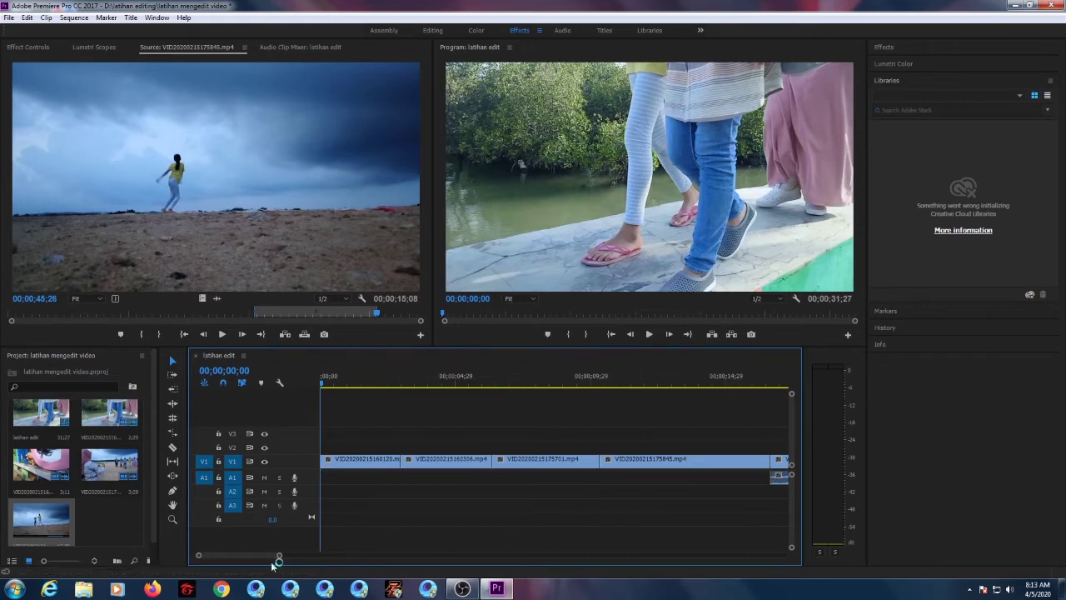
Step: Unlink the fifth clip's audio from its video and delete that audio from A1
left_click_drag(244, 560, 256, 564)
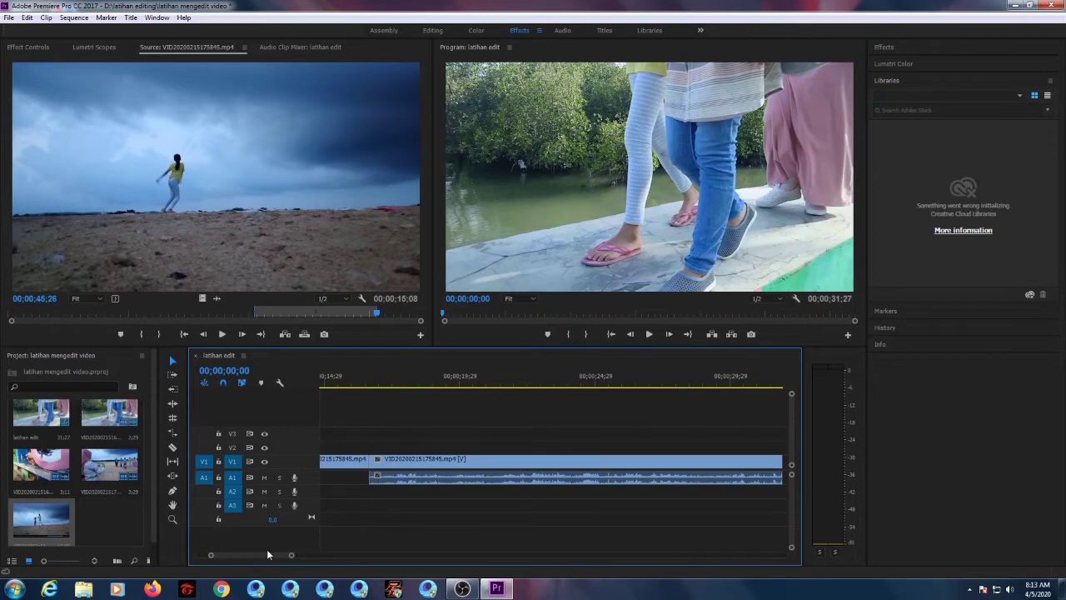
right_click(415, 461)
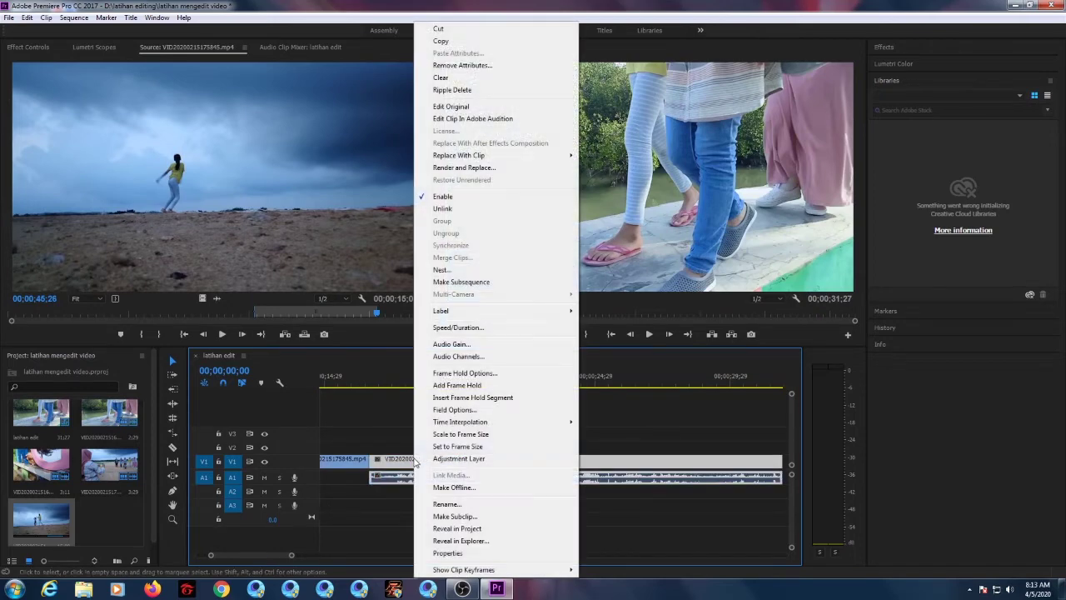
left_click(457, 209)
left_click(446, 485)
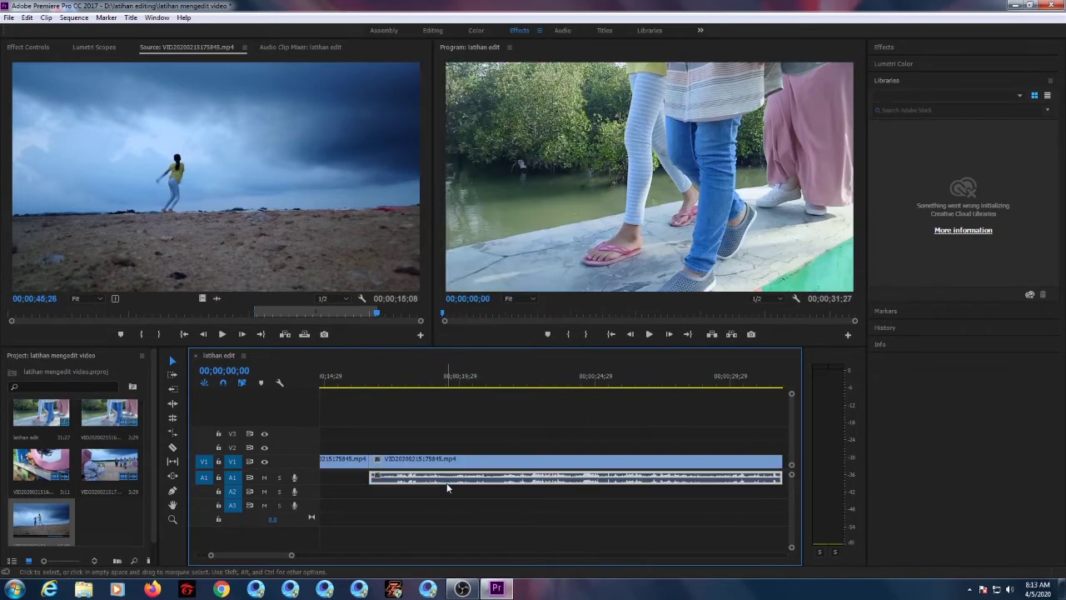
key("Delete")
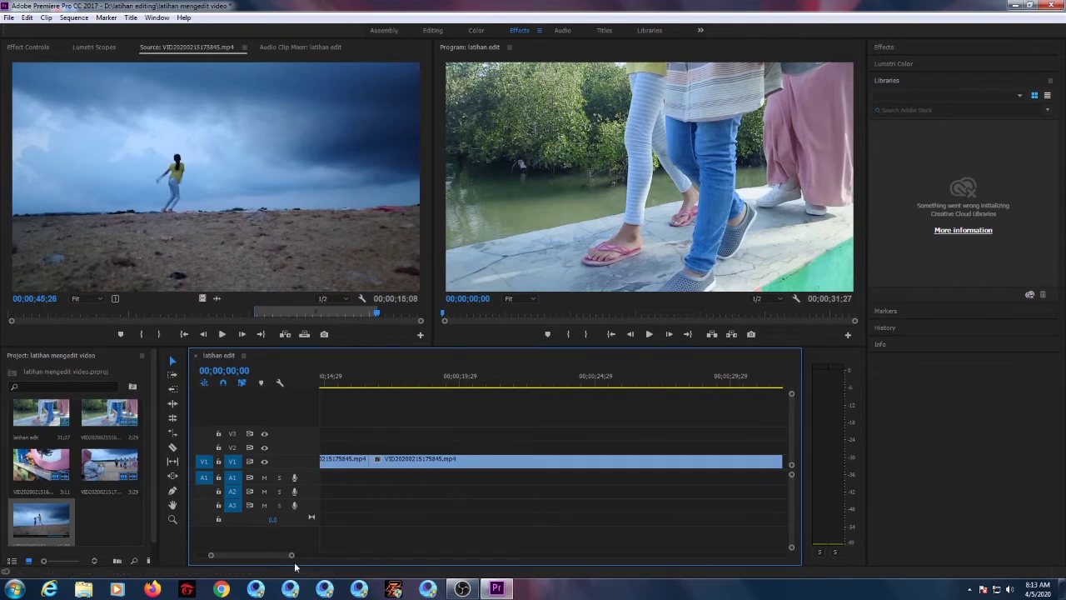
Step: Apply the Dip to Black dissolve transition to the start of the first V1 clip and preview it up to 00;00;02;26
left_click_drag(278, 559, 211, 541)
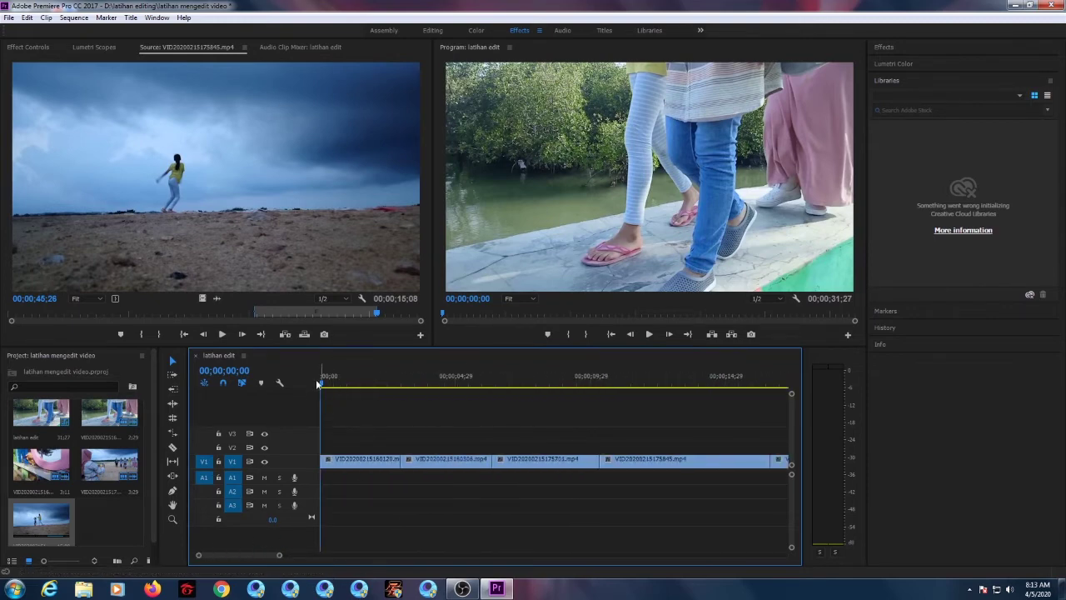
left_click_drag(323, 388, 310, 425)
left_click(883, 48)
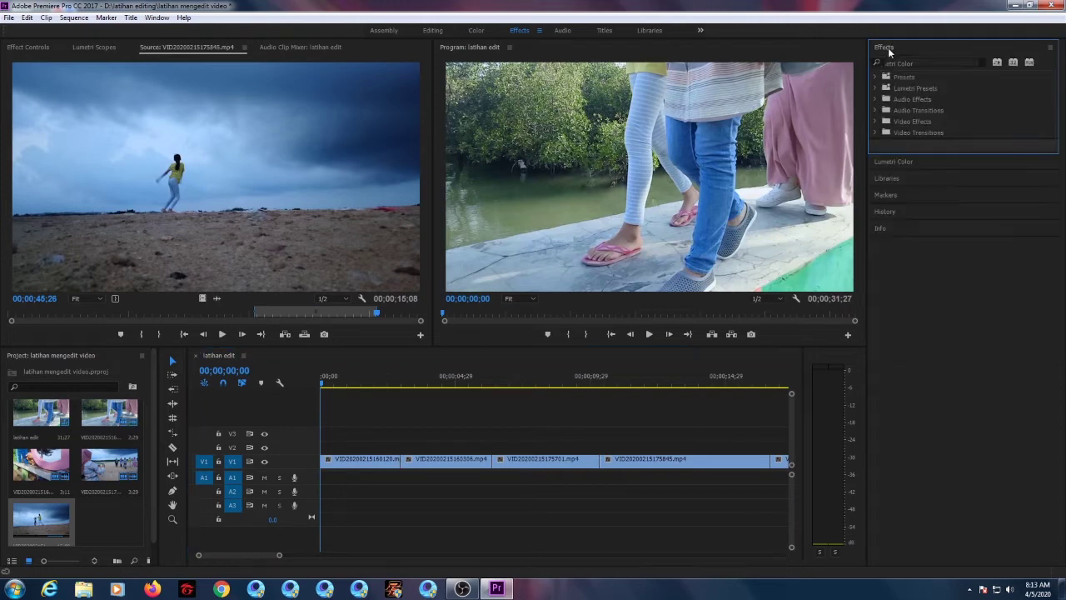
left_click(875, 134)
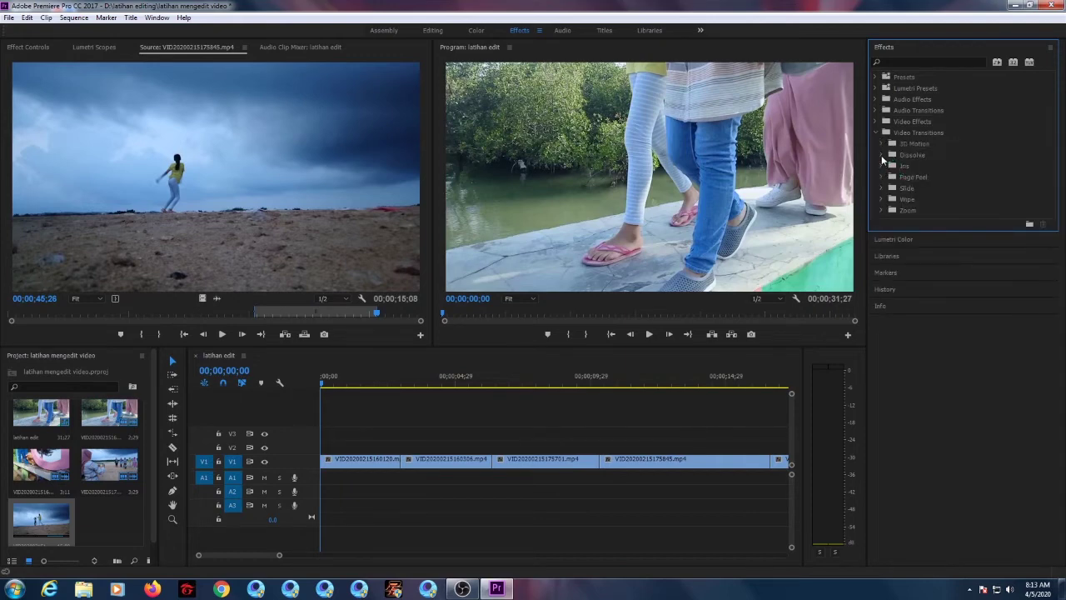
left_click(880, 154)
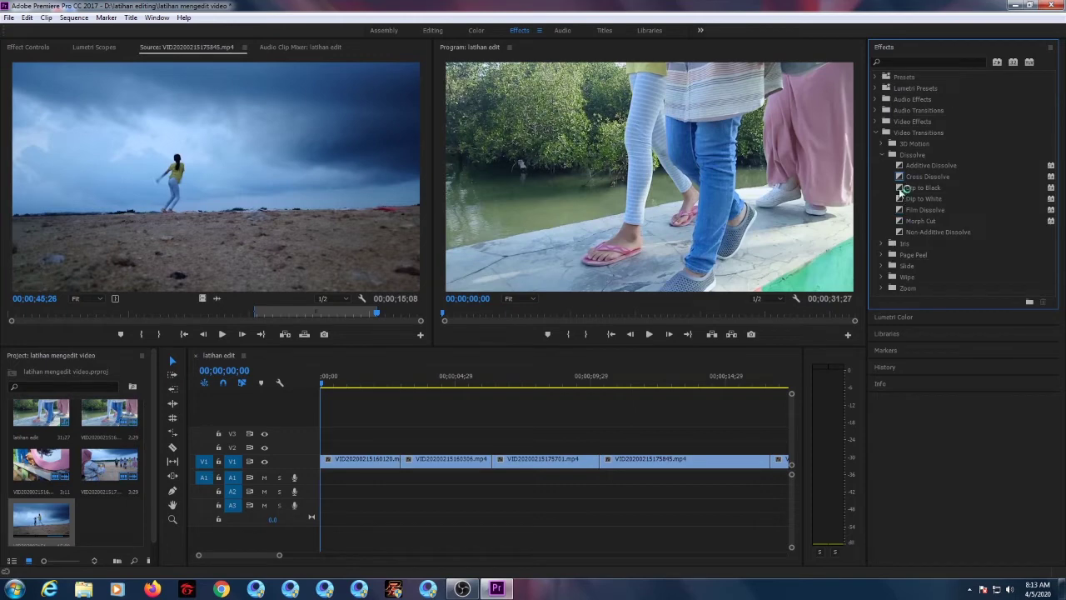
left_click(899, 190)
left_click_drag(646, 299, 331, 460)
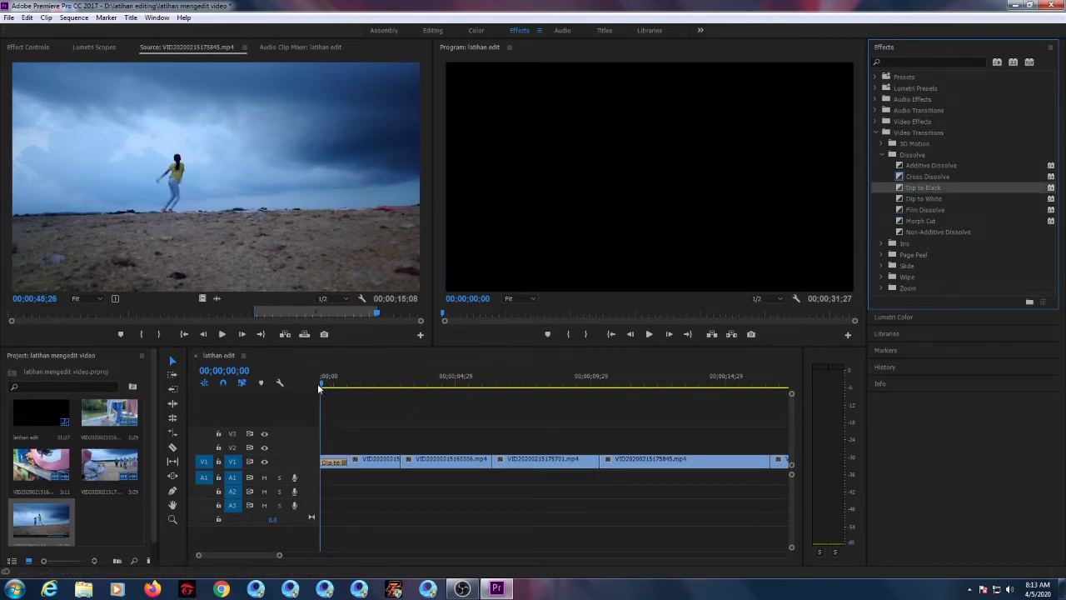
left_click_drag(318, 383, 399, 391)
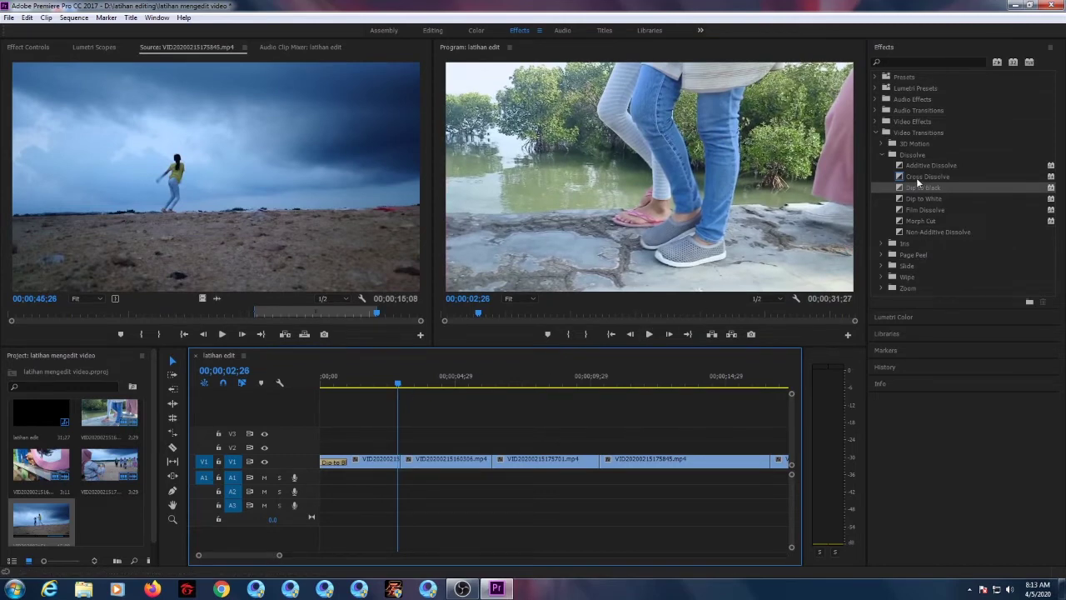
Step: Apply Cross Dissolve at the three V1 cuts between the second and third, third and fourth, and fourth and fifth clips
left_click(904, 178)
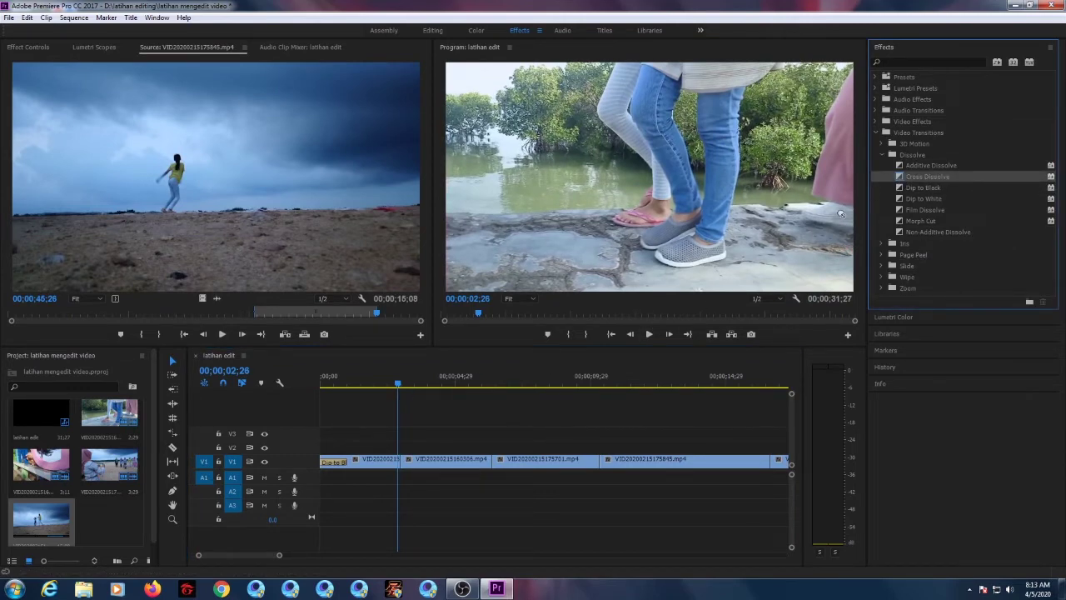
left_click_drag(841, 214, 497, 470)
left_click_drag(744, 352, 598, 463)
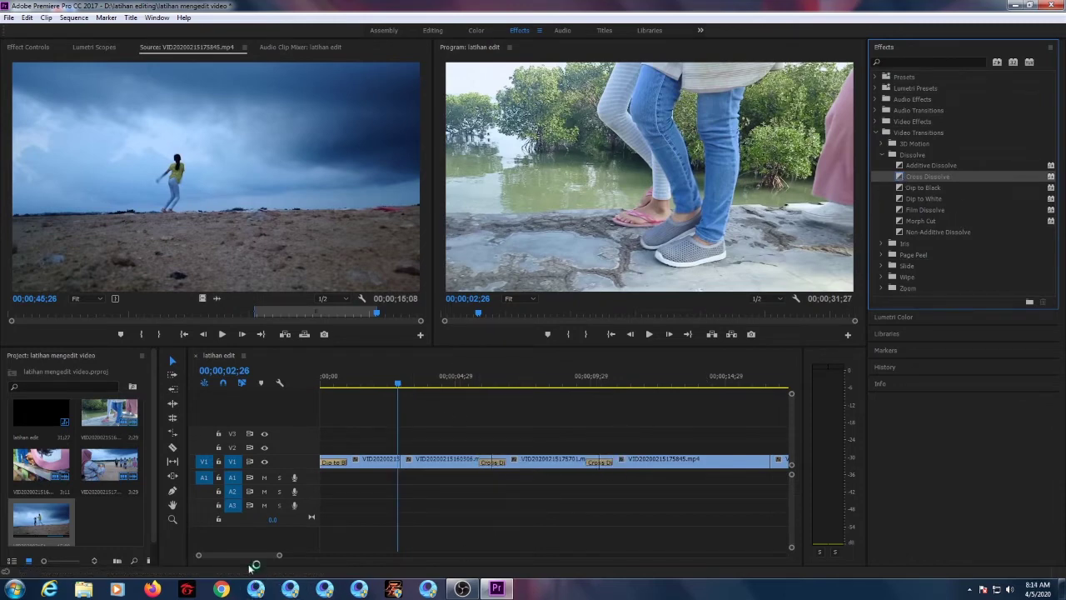
left_click_drag(249, 556, 258, 556)
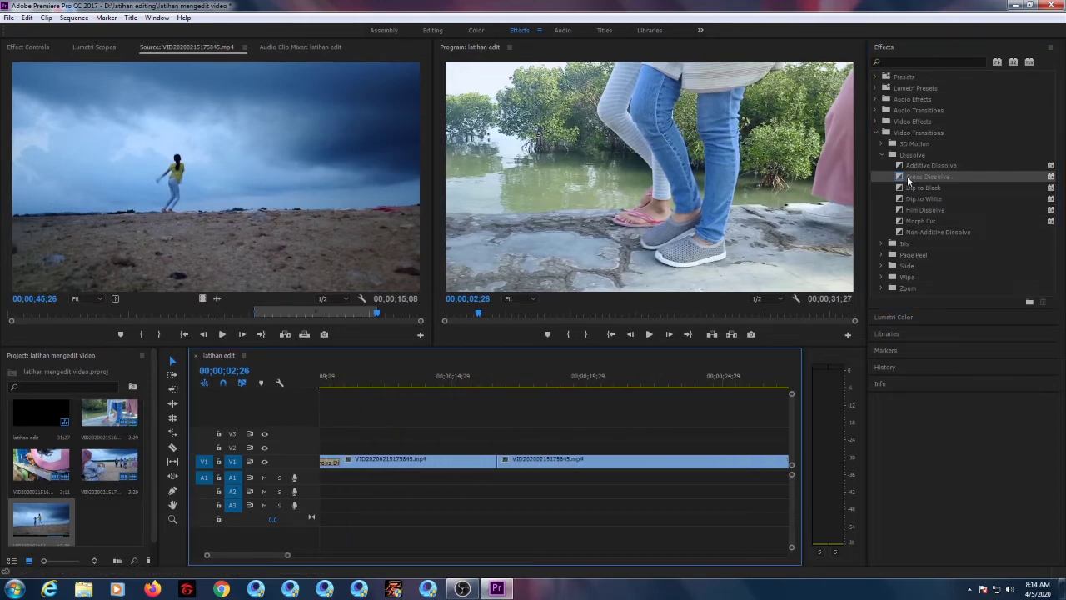
left_click(900, 179)
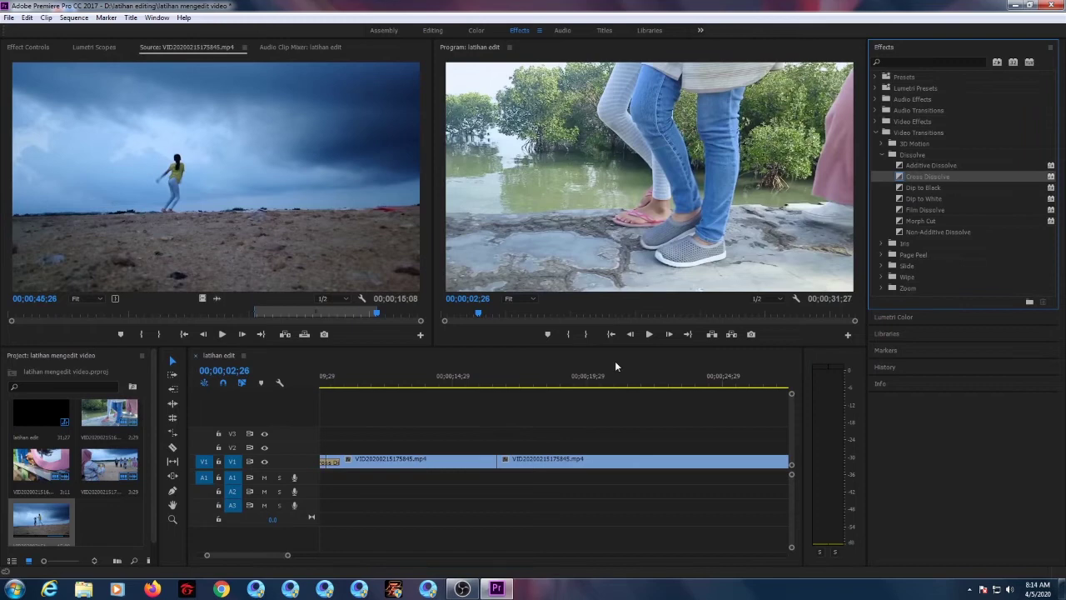
left_click_drag(616, 367, 497, 463)
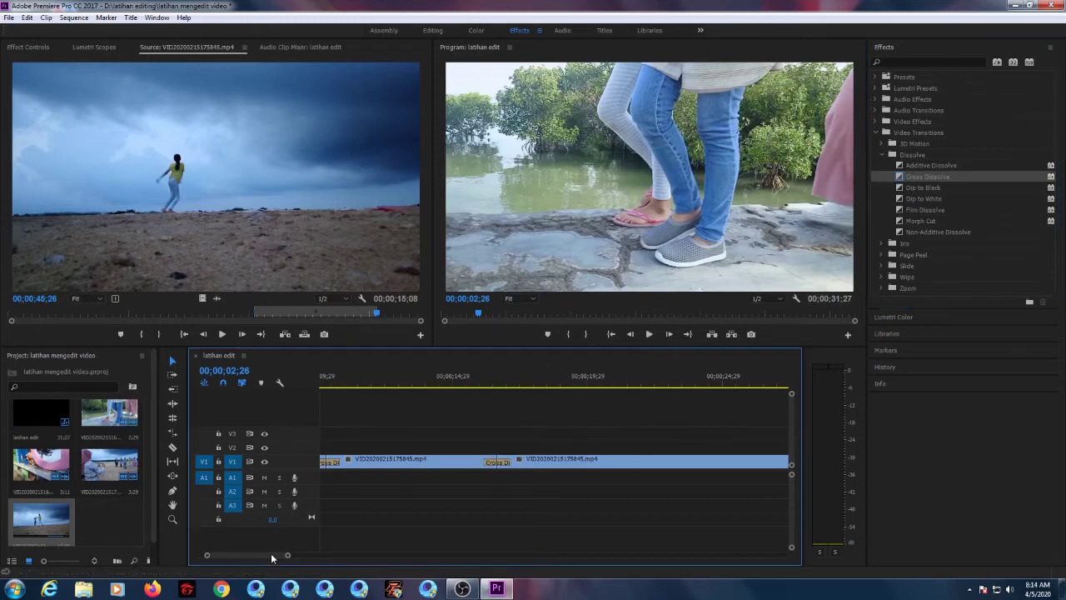
Step: Apply the Dip to Black transition to the end of the last V1 clip
left_click_drag(271, 552, 287, 556)
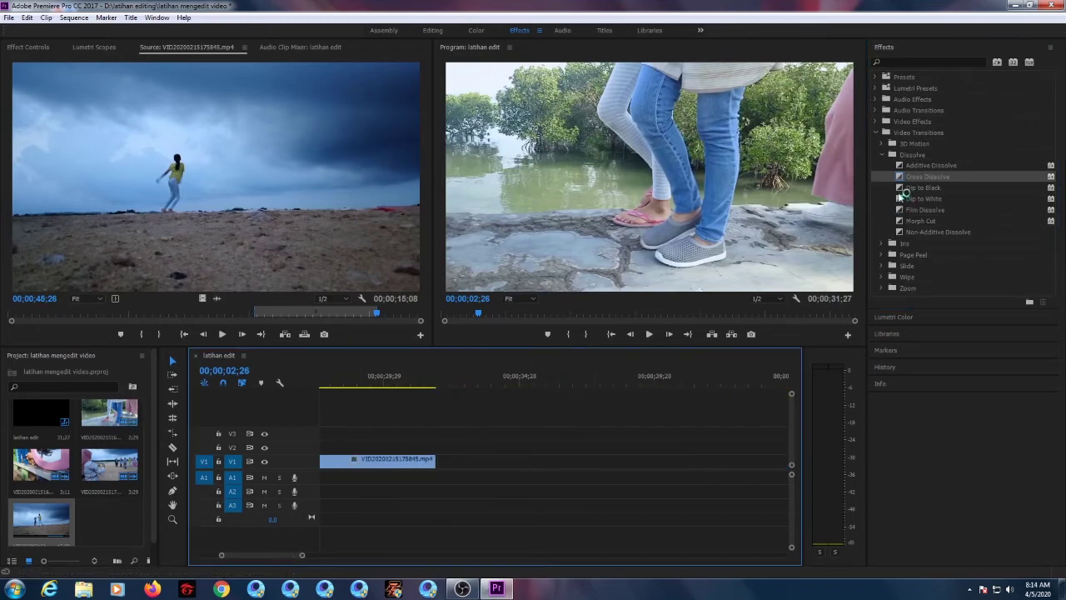
left_click_drag(901, 189, 426, 464)
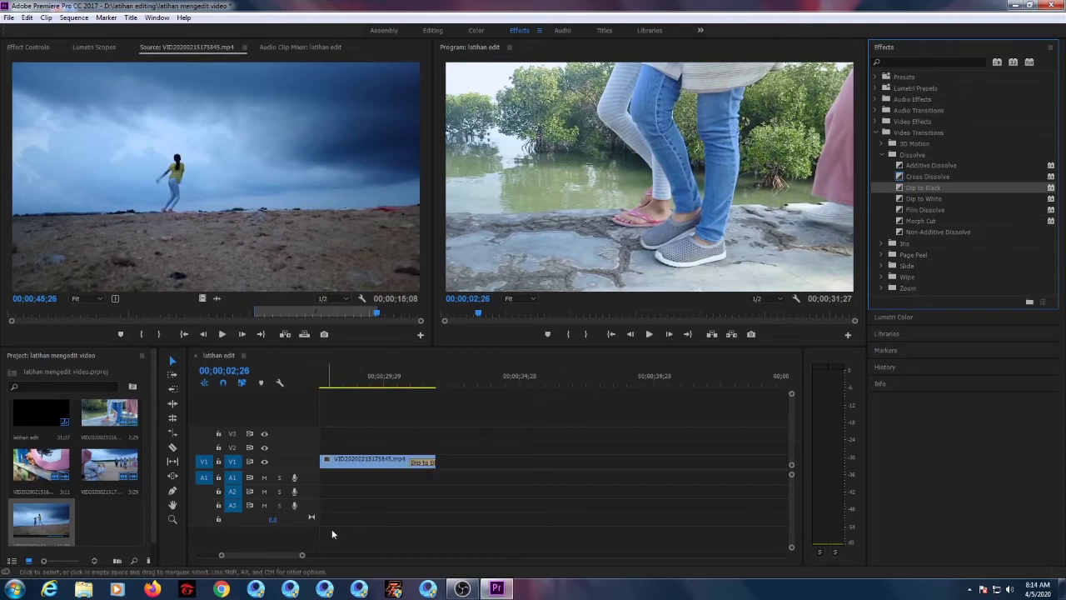
left_click_drag(293, 556, 245, 554)
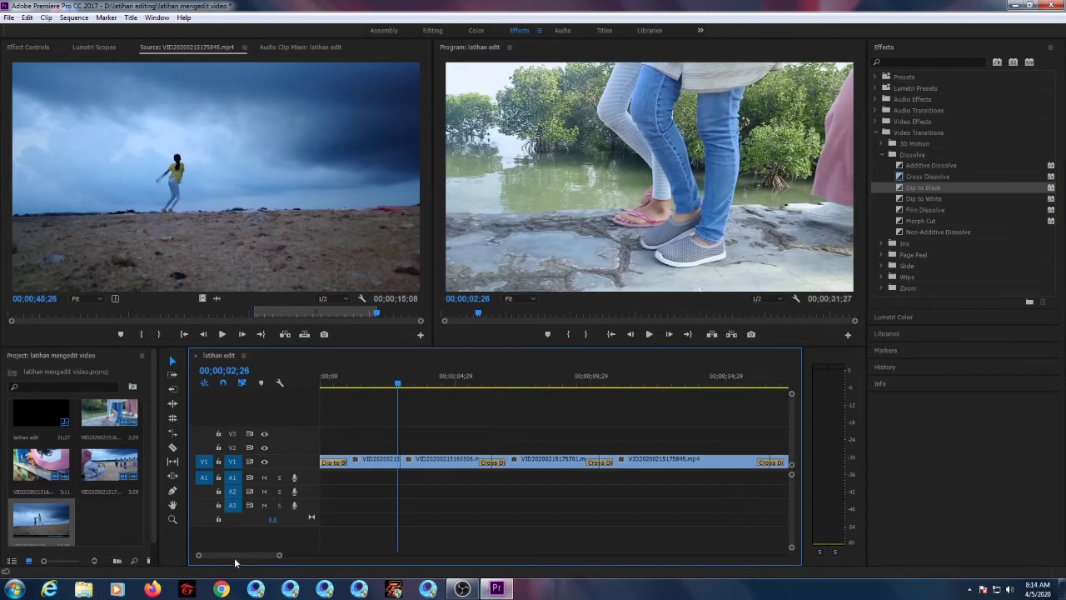
Step: Apply the Dip to White transition at the cut between the first and second V1 clips
left_click(396, 382)
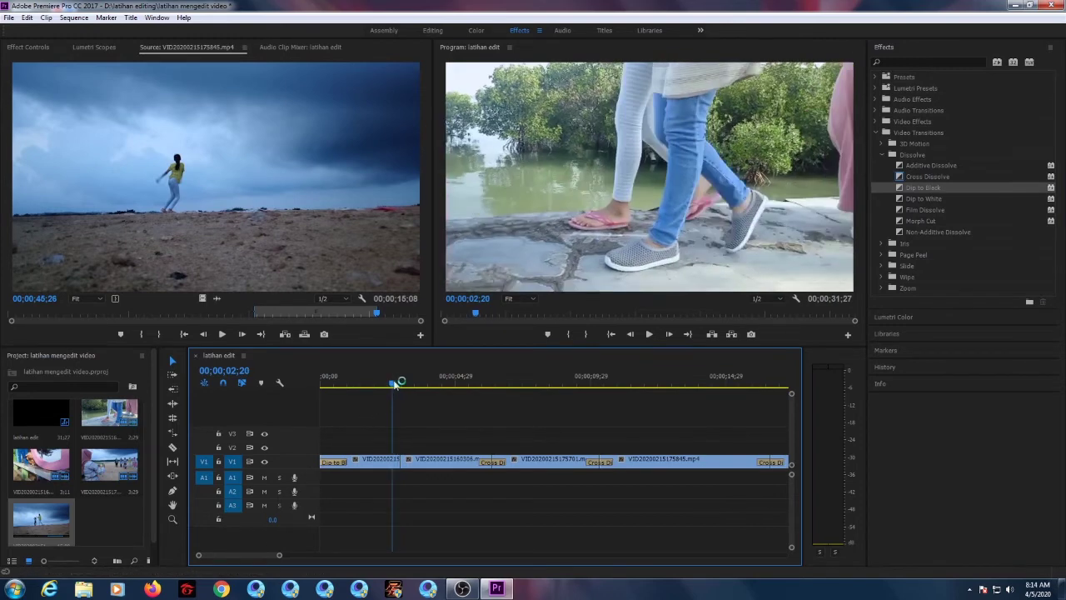
mouse_move(395, 382)
left_mouse_down()
mouse_move(321, 392)
mouse_move(415, 396)
mouse_move(395, 395)
left_mouse_up()
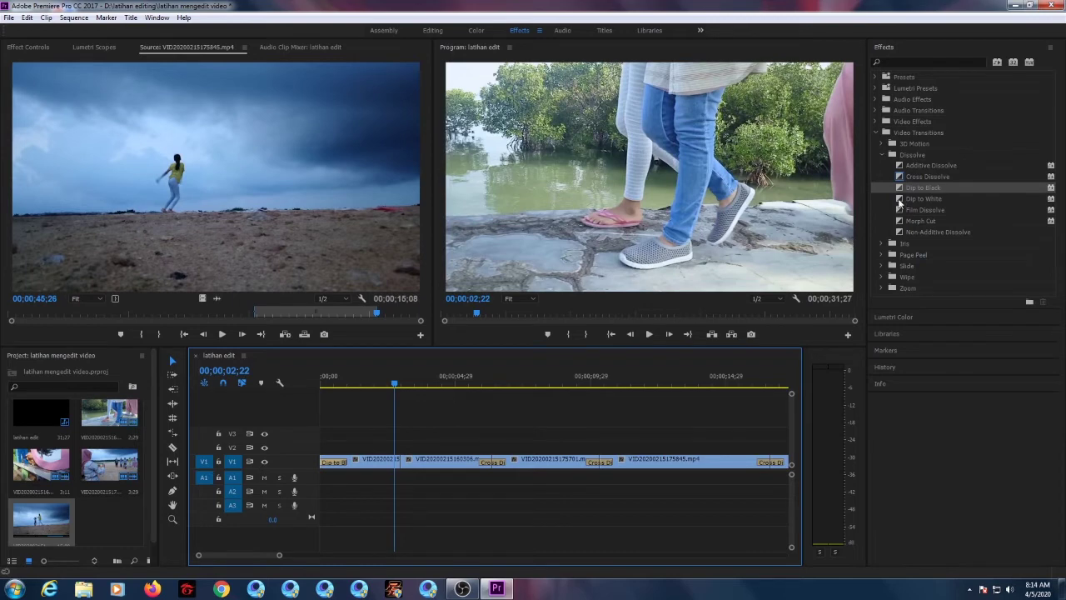
left_click_drag(899, 203, 477, 418)
left_click_drag(406, 453, 411, 457)
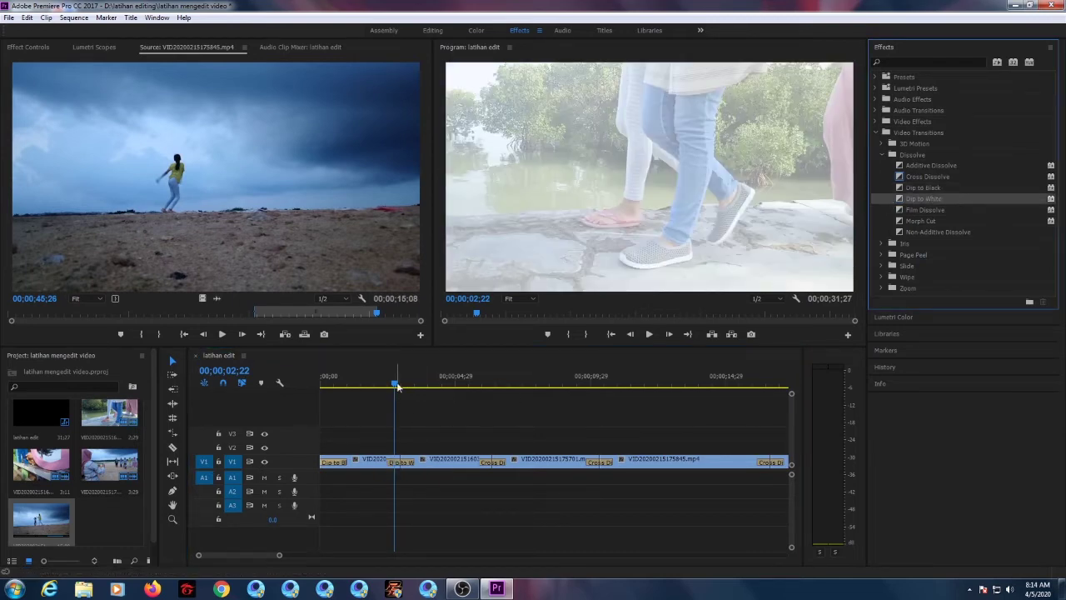
Step: Split the last VID20200215175845.mp4 clip on V1 at 00;00;21;01 with the Razor tool, then return to the Selection tool
left_click_drag(398, 396, 459, 476)
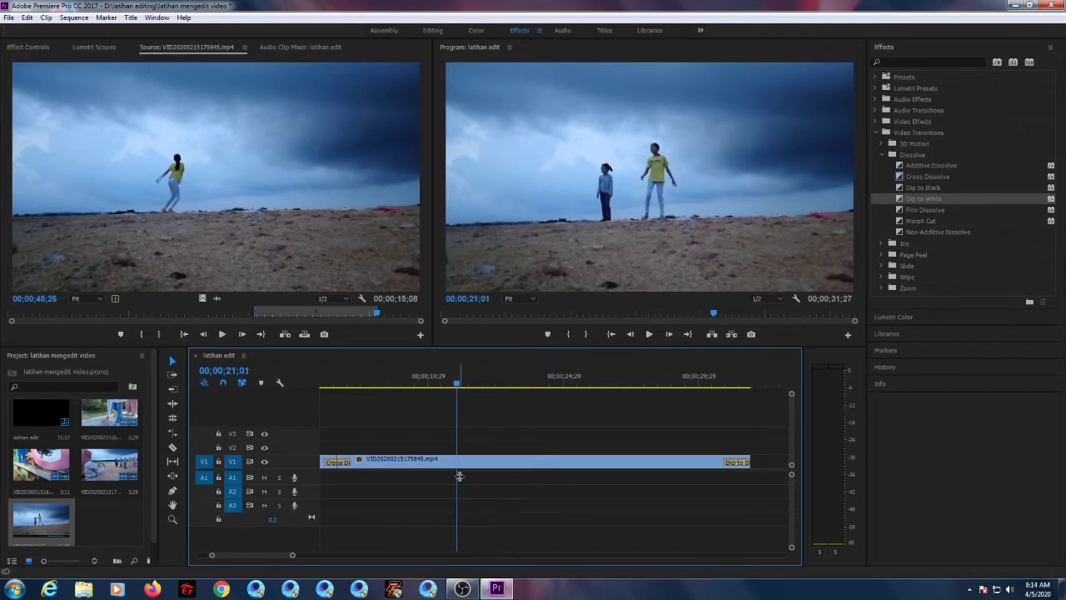
left_click(172, 448)
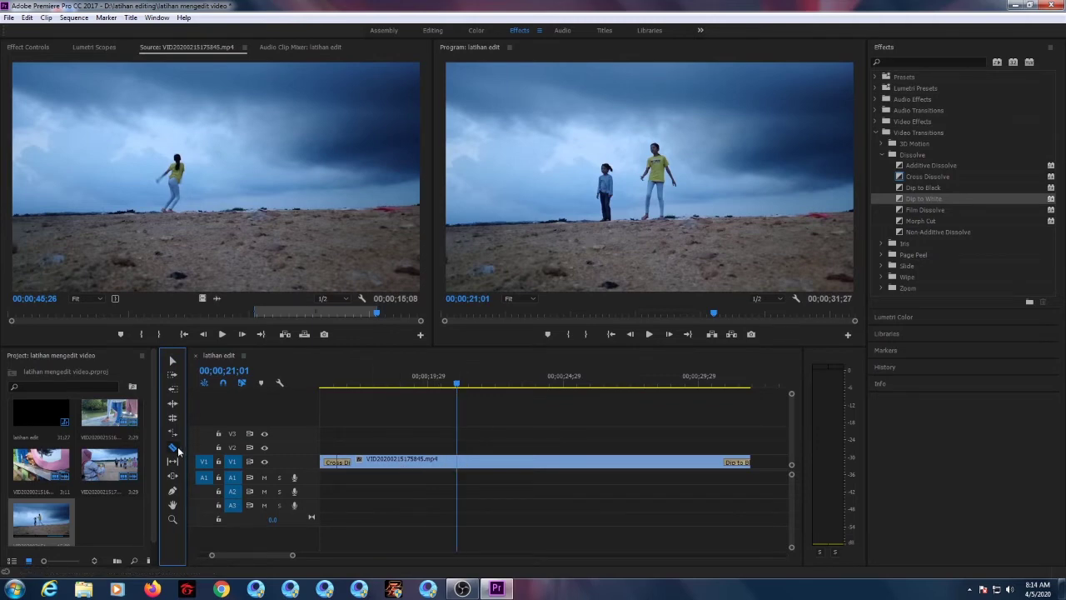
left_click(458, 463)
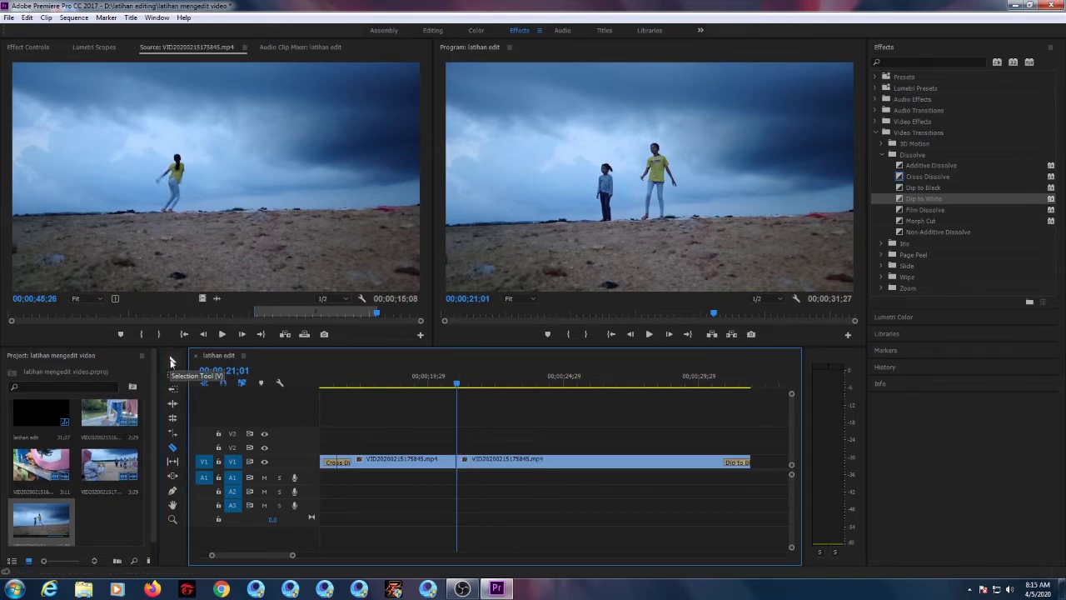
left_click(173, 360)
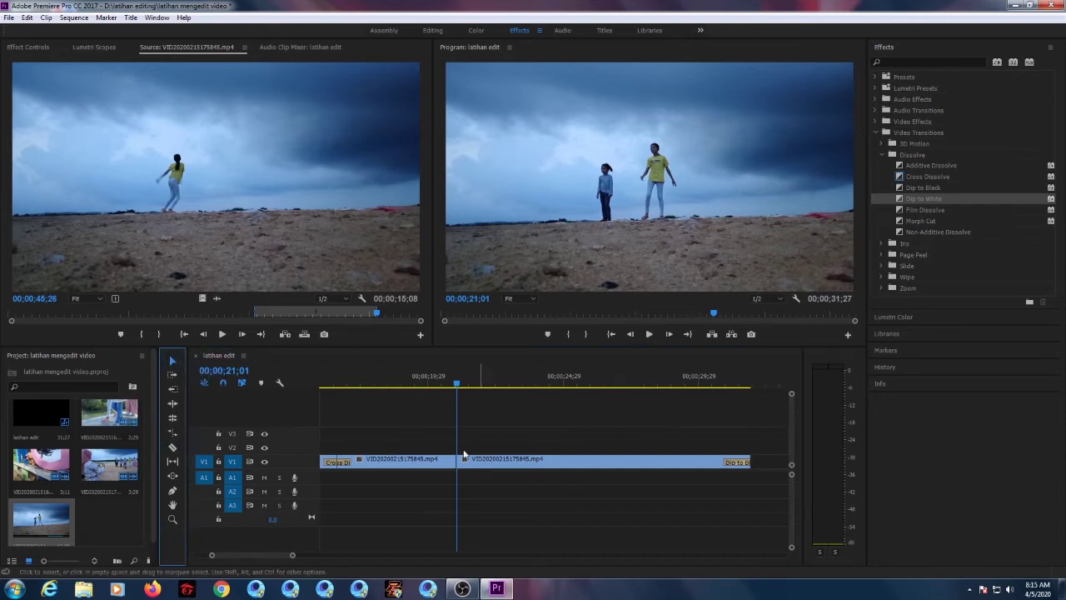
Step: Slow the clip section after the 00;00;21;01 cut to 40% speed with Optical Flow time interpolation
left_click(498, 463)
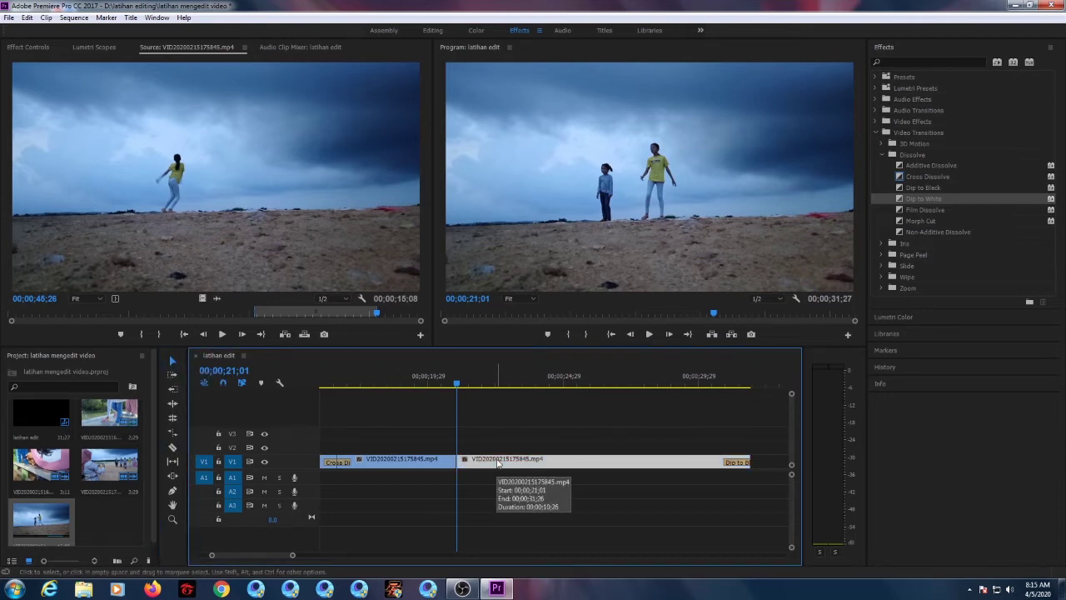
right_click(498, 463)
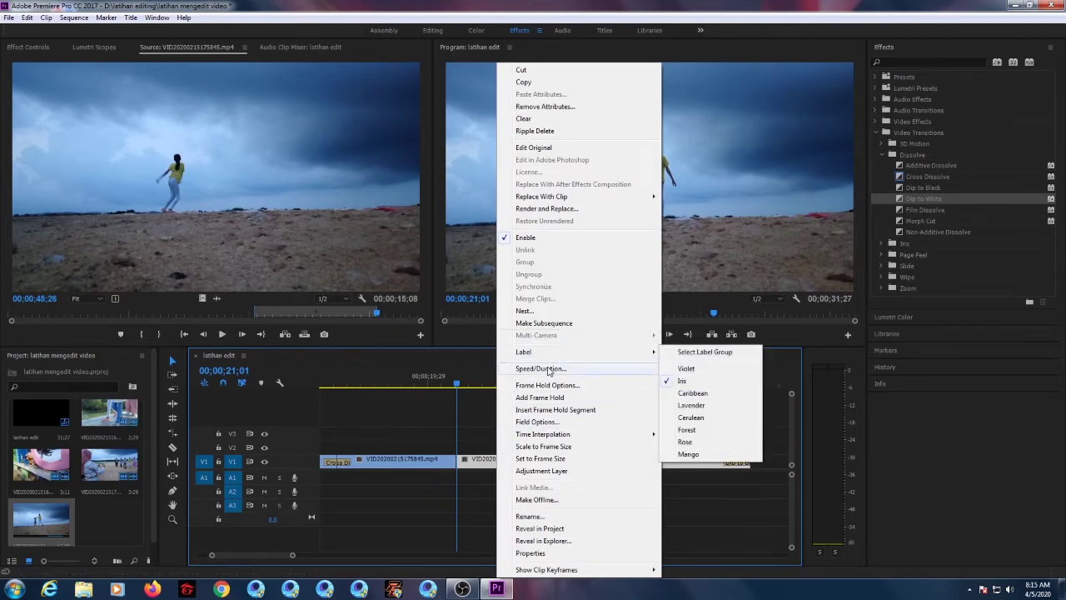
left_click(541, 369)
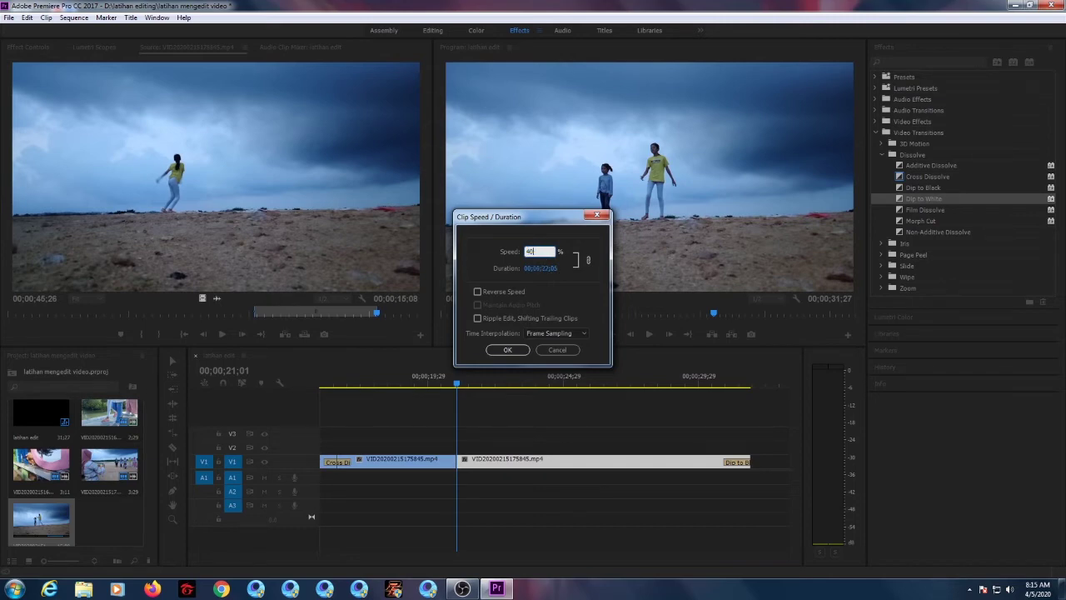
left_click(567, 334)
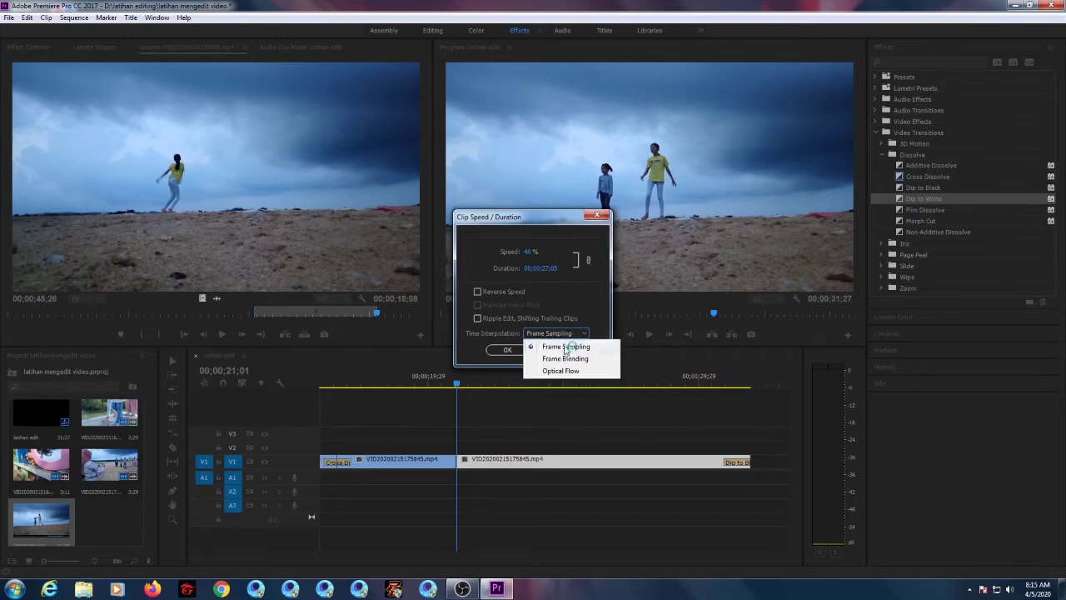
left_click(559, 371)
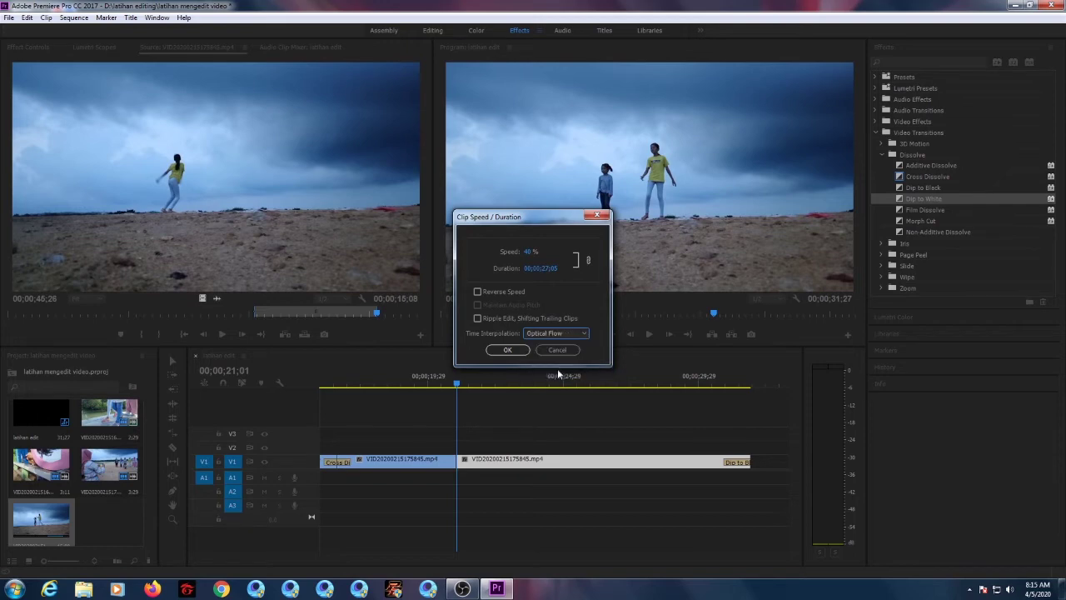
left_click(519, 350)
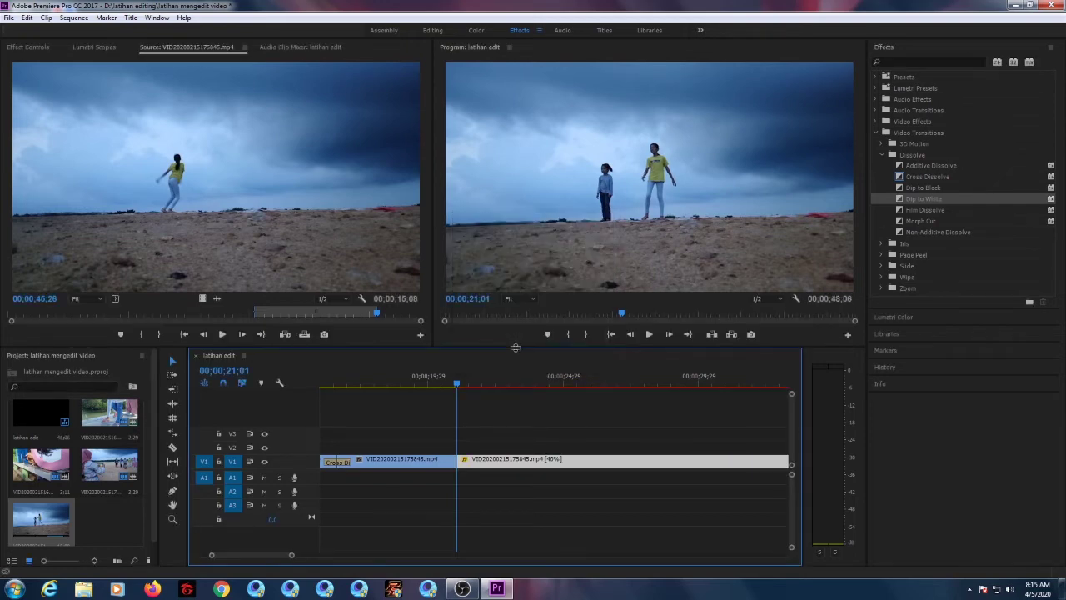
left_click_drag(270, 554, 271, 555)
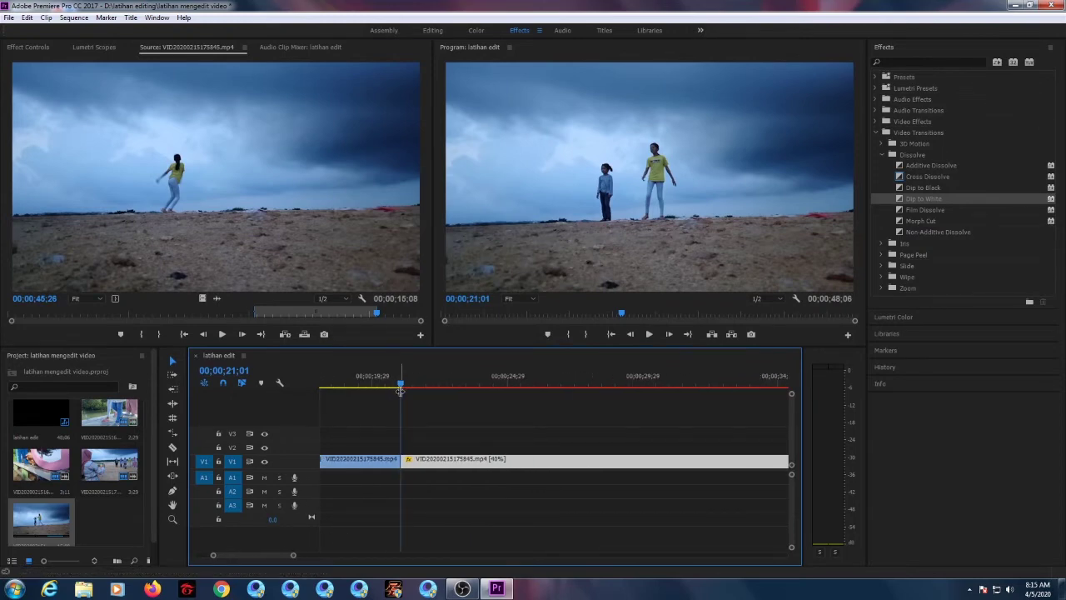
Step: Play the sequence from 00;00;19;01 to the end to review the slowed section of the last clip
left_click_drag(404, 385, 347, 386)
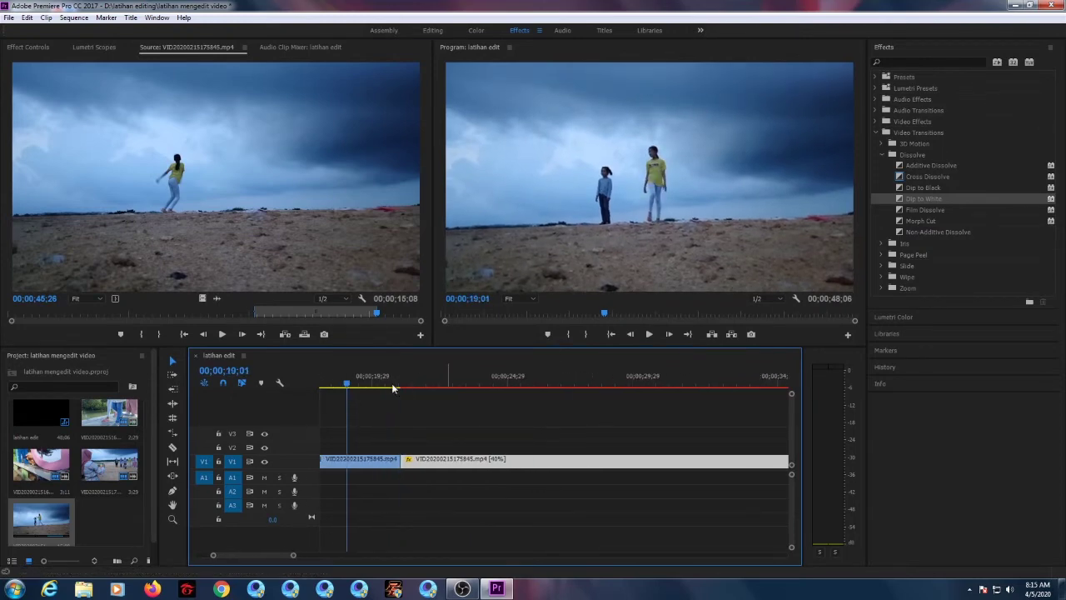
left_click(649, 335)
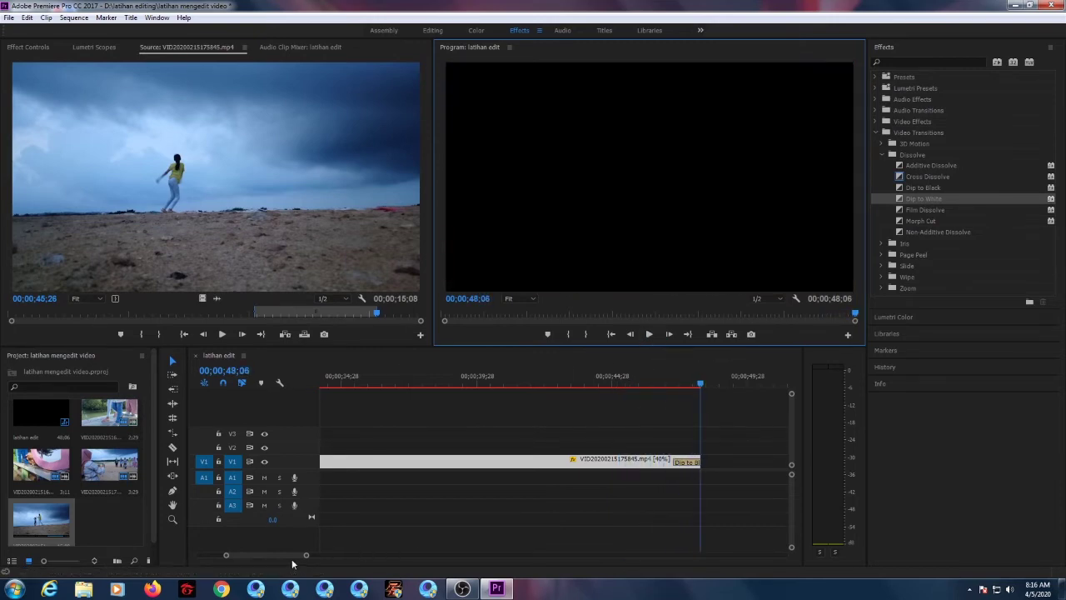
left_click_drag(289, 558, 261, 557)
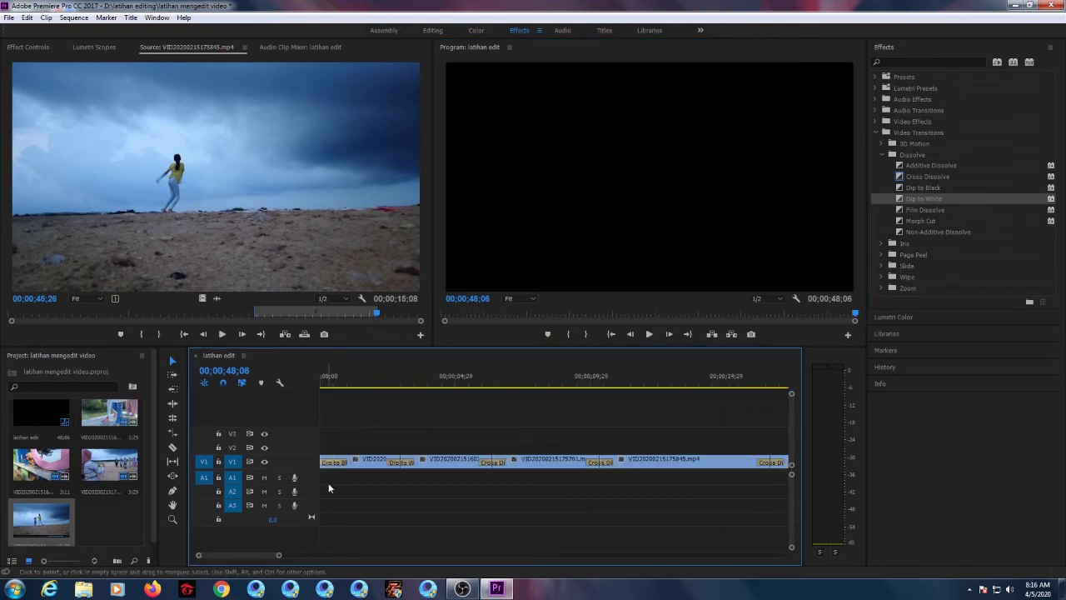
Step: Import the MP3 Do It - MBB [Vlog No Copyright Music] from E:\bahan video and place it on A1 at the sequence start
right_click(108, 527)
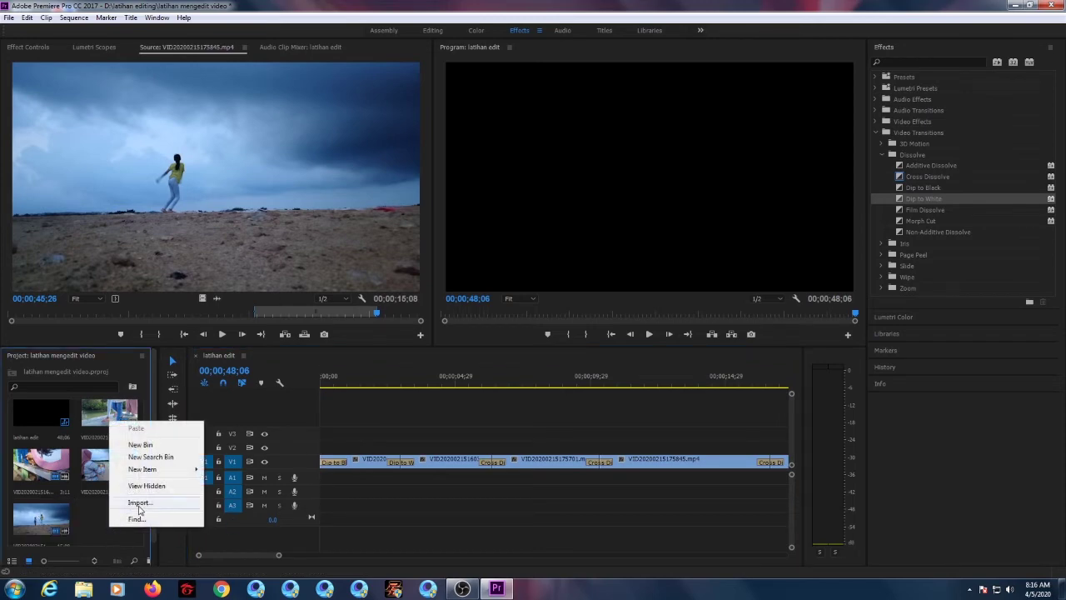
left_click(139, 504)
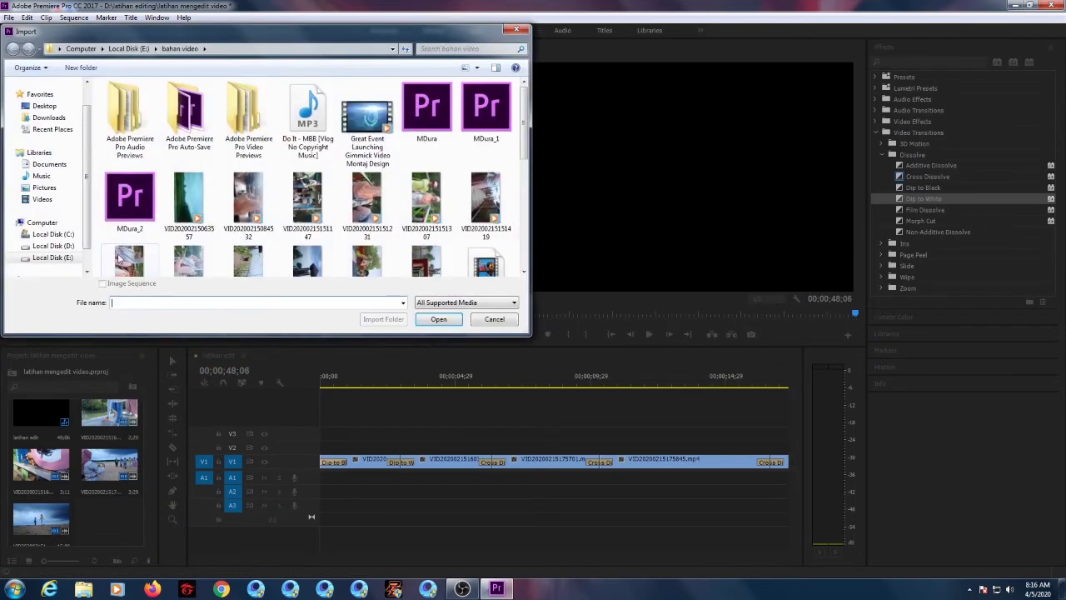
left_click(62, 258)
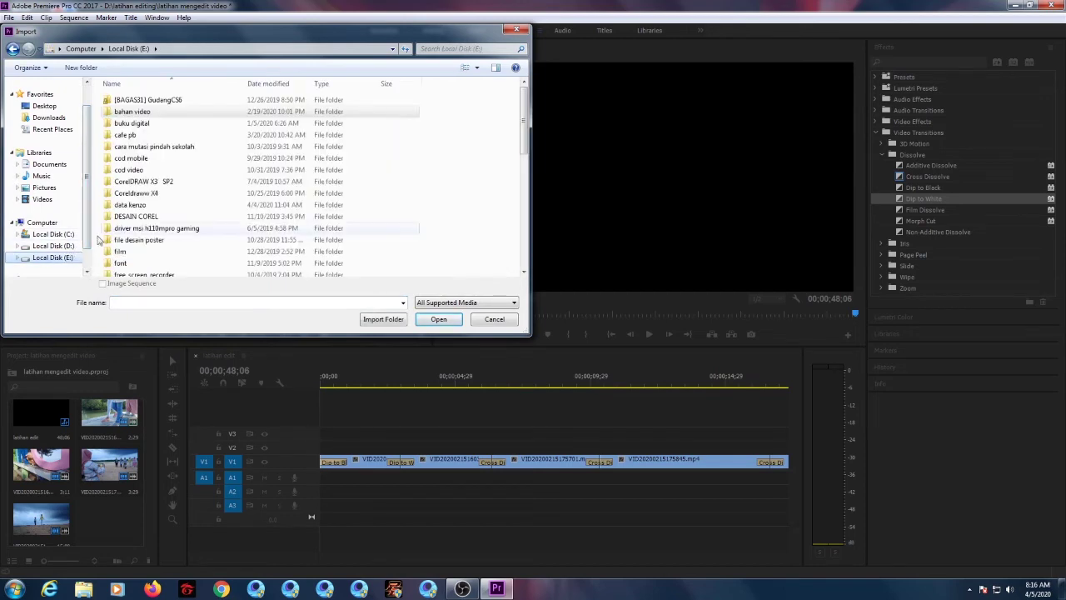
left_click(143, 113)
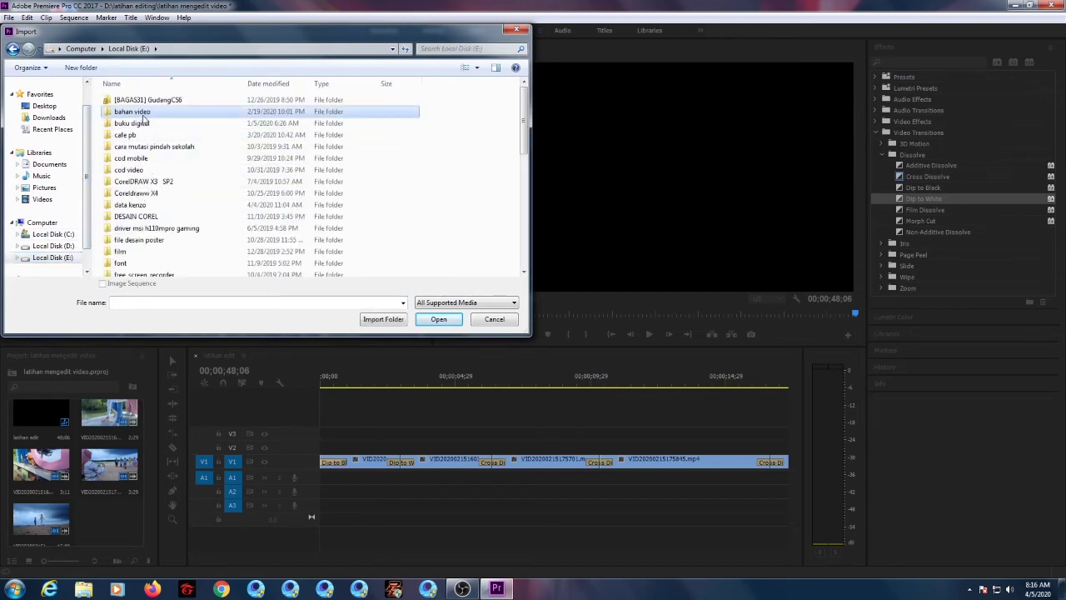
double_click(143, 115)
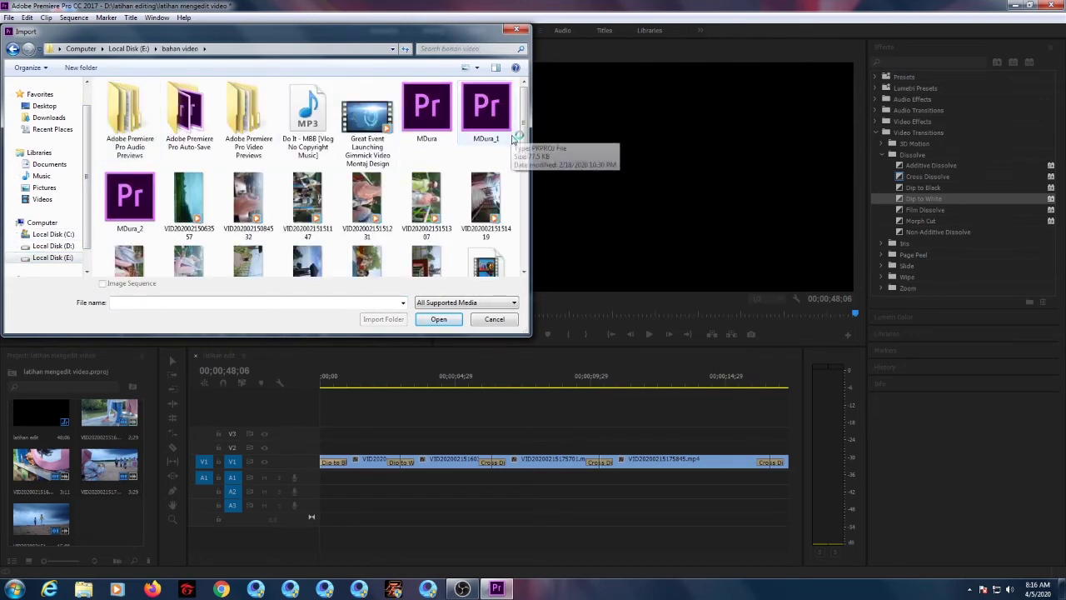
left_click(325, 107)
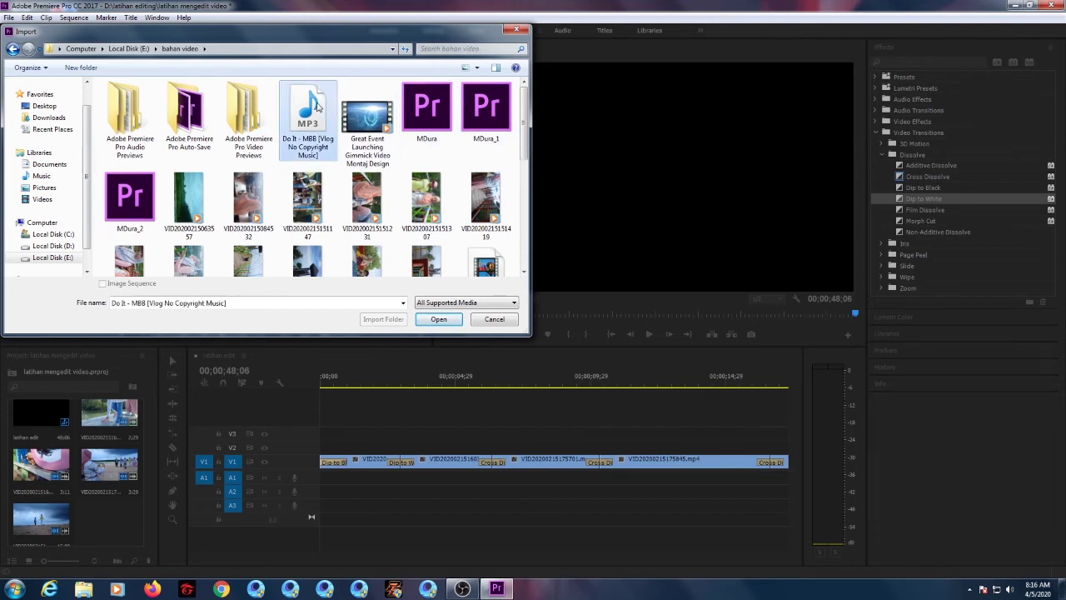
left_click(428, 322)
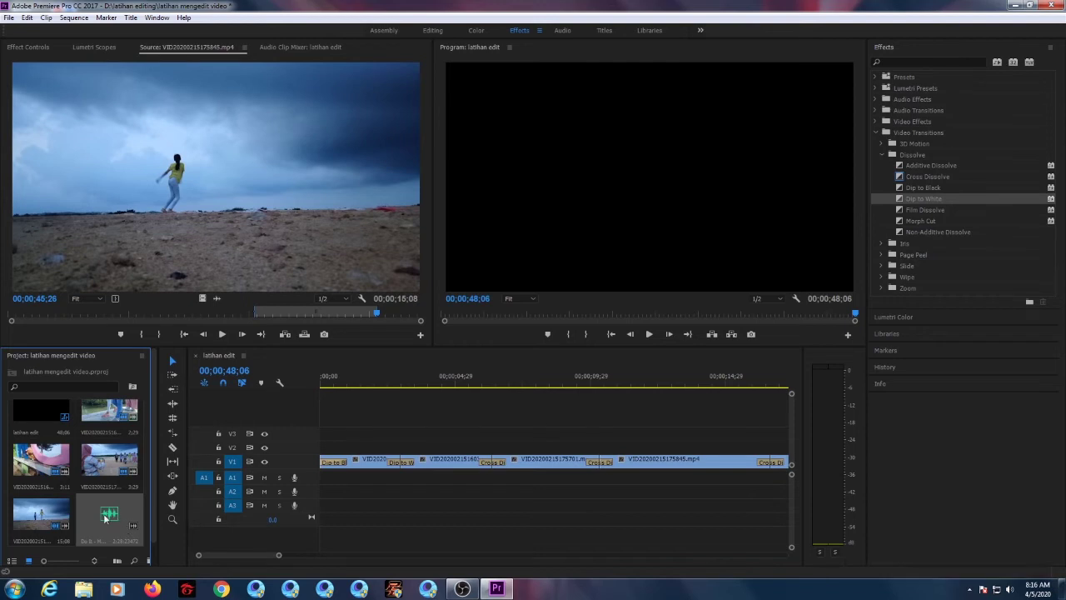
left_click_drag(135, 522, 330, 487)
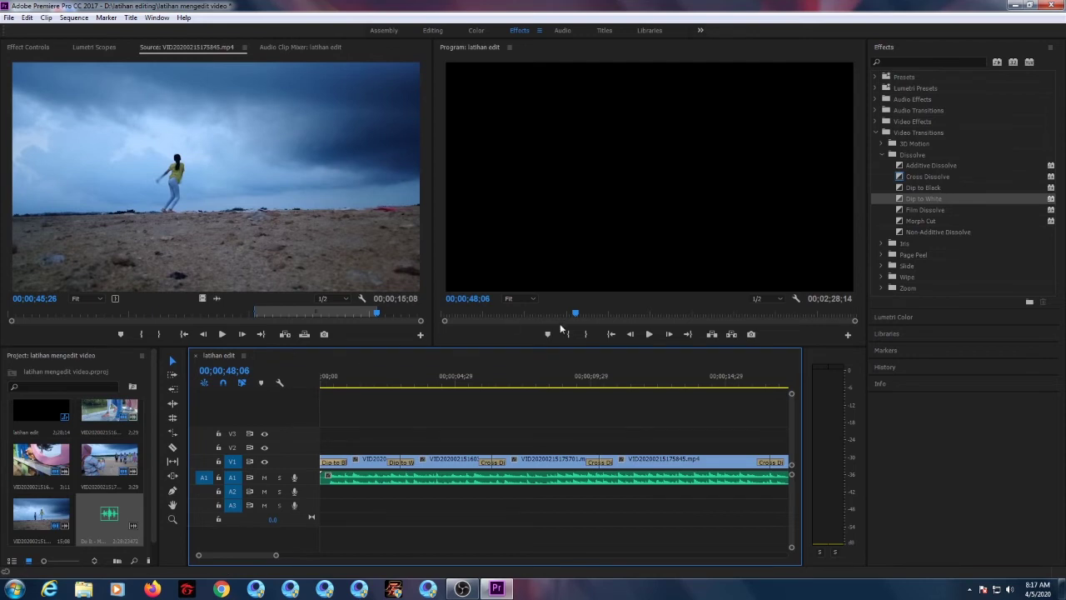
Step: Play the sequence from its beginning to check the video together with the background music
left_click(648, 334)
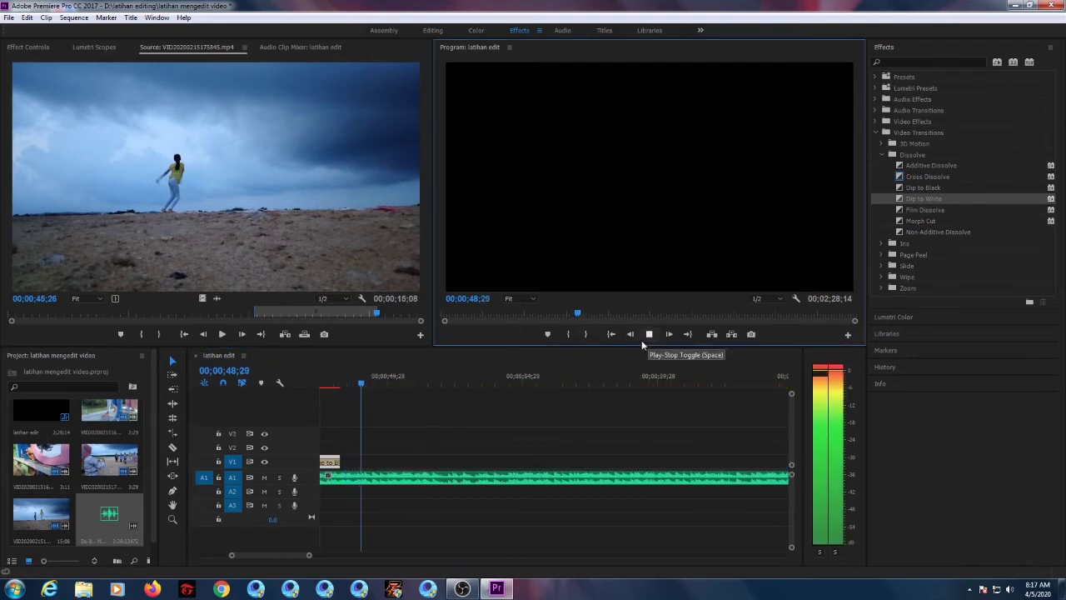
left_click(650, 335)
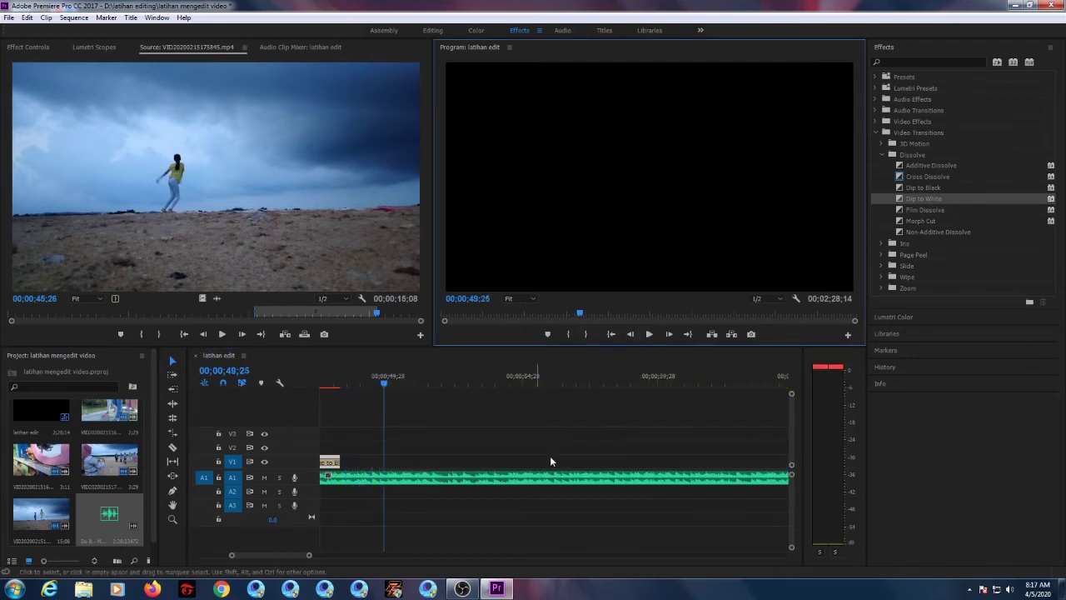
left_click_drag(297, 555, 187, 554)
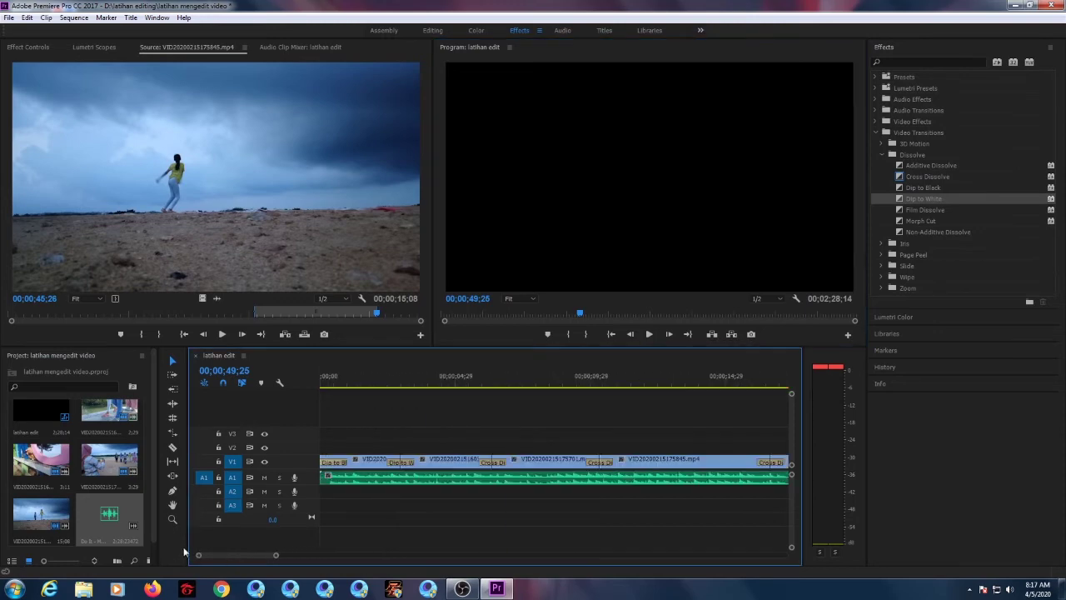
left_click(318, 377)
left_click(645, 337)
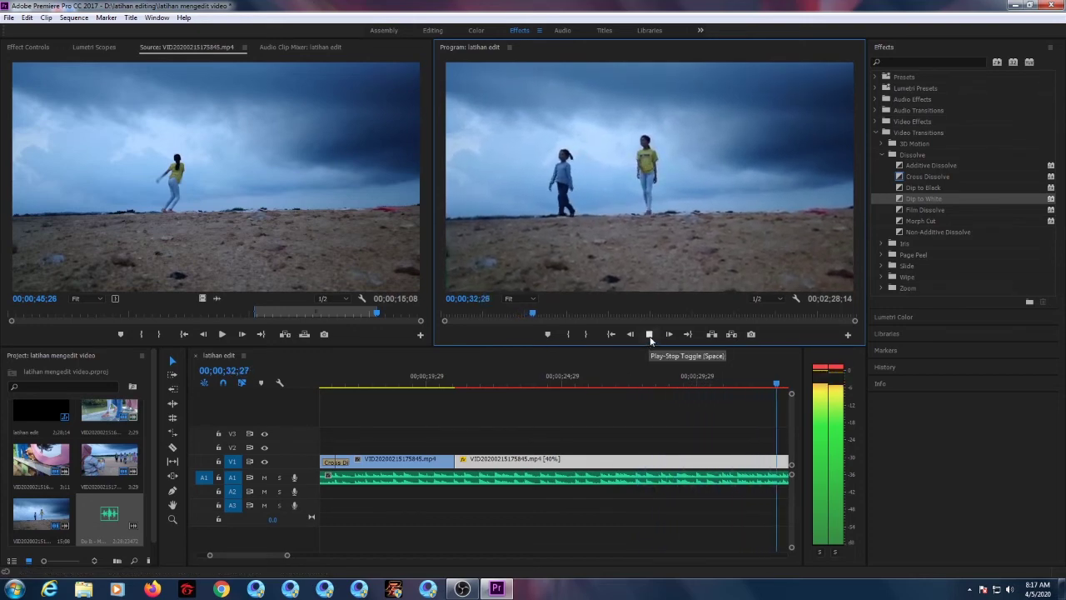
left_click(650, 337)
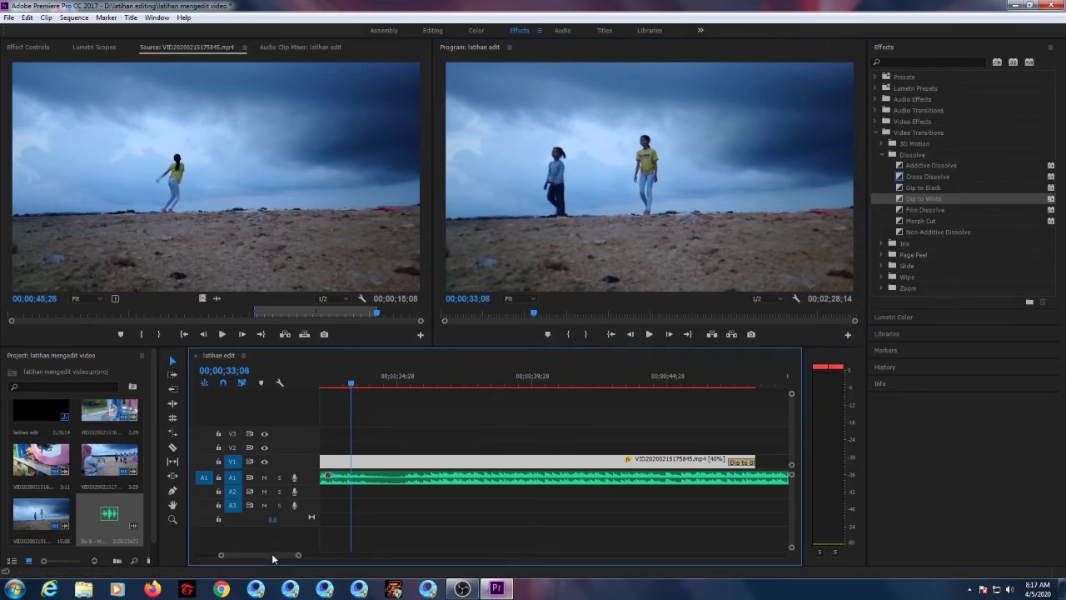
Step: Cut the A1 music at 00;00;48;06, where the video ends, with the Razor tool and delete the excess music after the cut
left_click_drag(274, 554, 280, 554)
left_click_drag(549, 381, 541, 386)
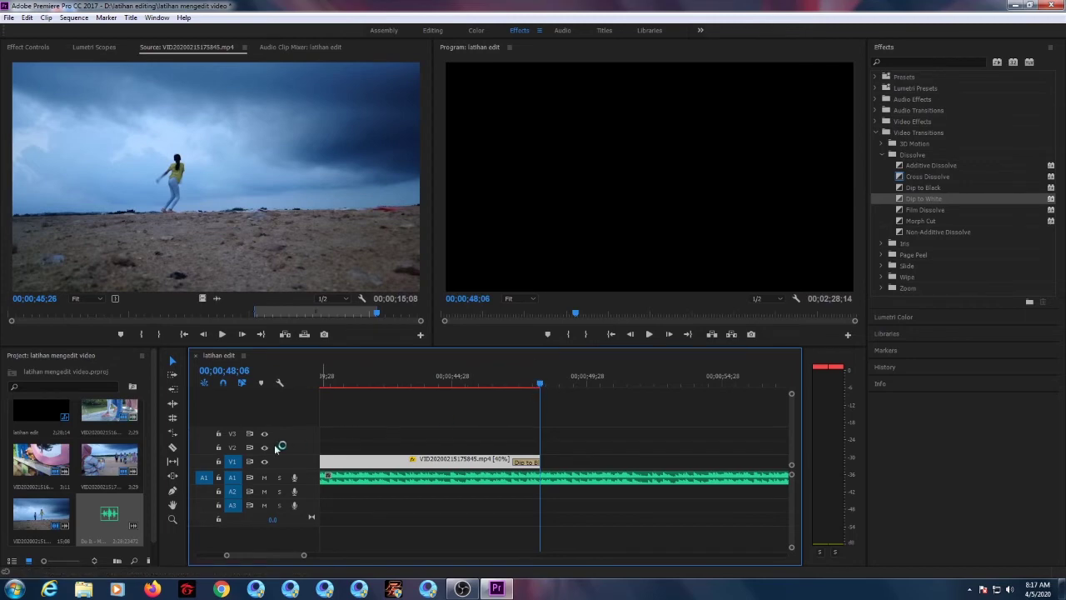
left_click(173, 447)
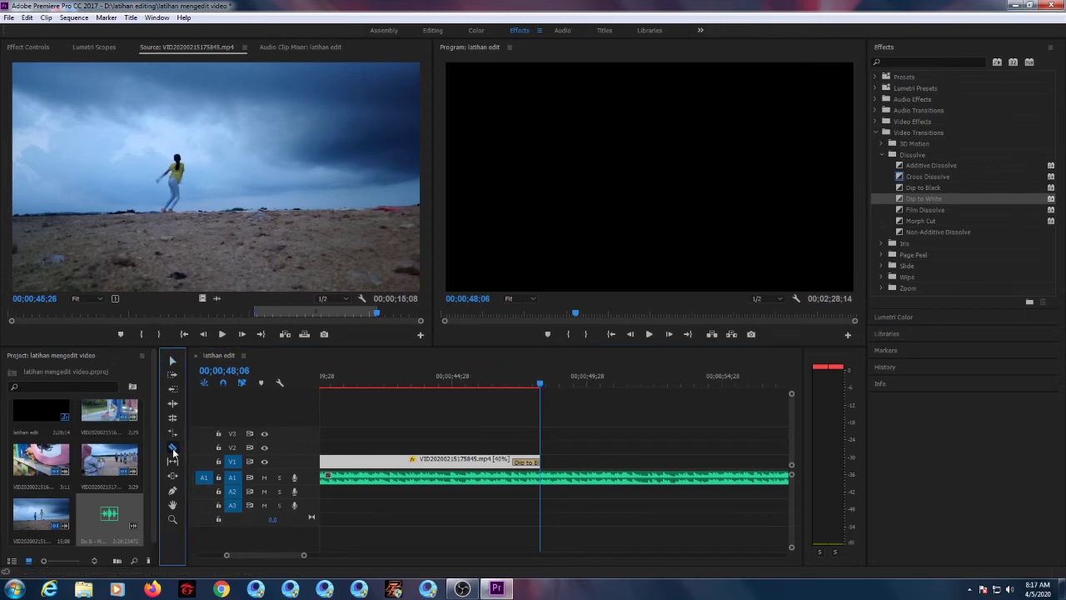
left_click(548, 475)
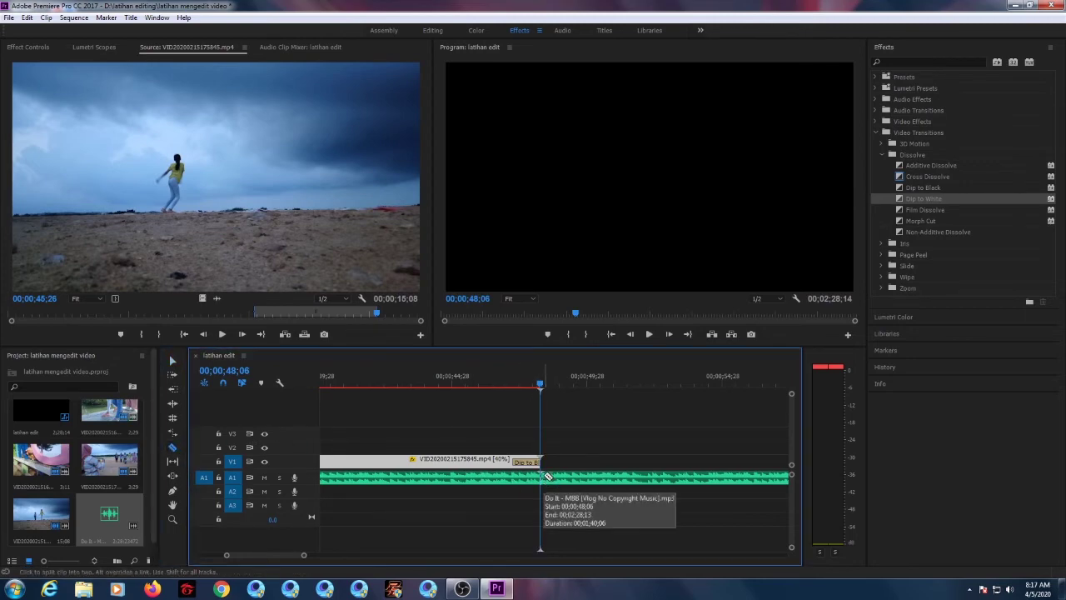
left_click(174, 364)
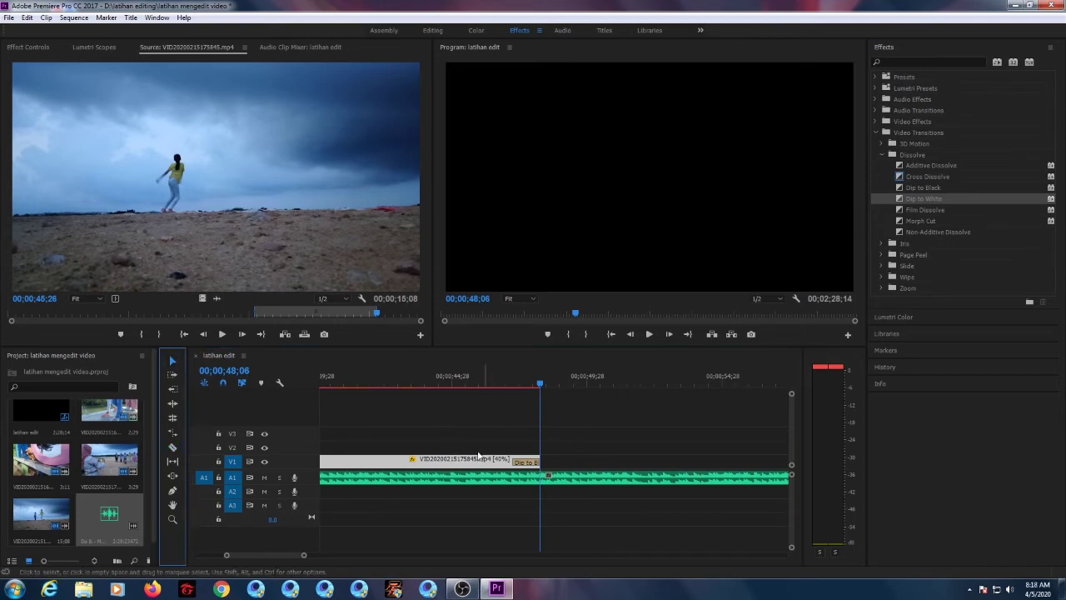
left_click(587, 477)
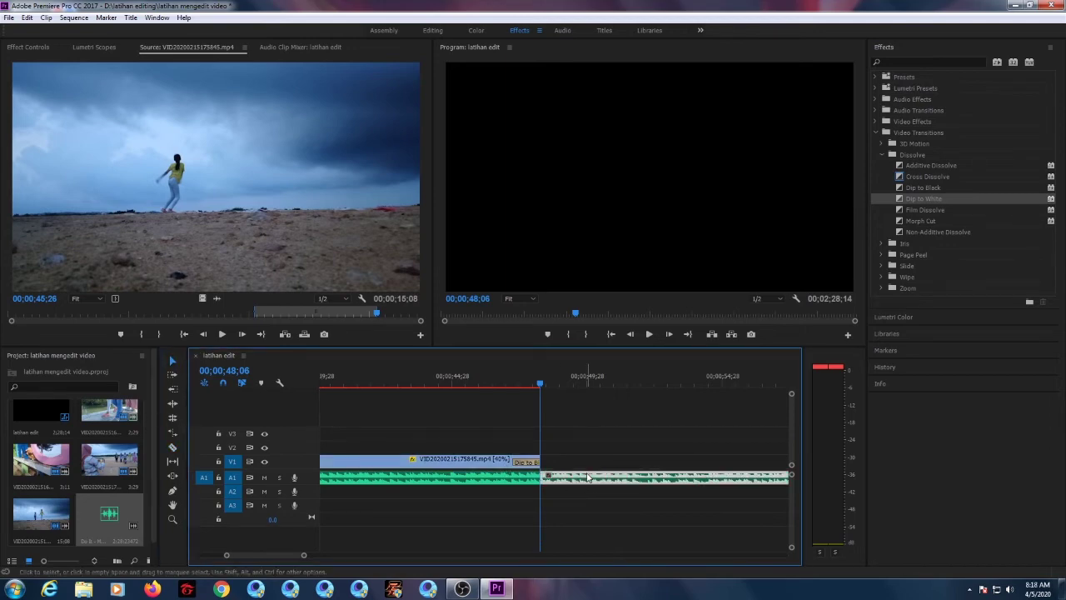
key("Delete")
Step: Apply the Exponential Fade audio transition to the end of the A1 music clip
left_click(503, 480)
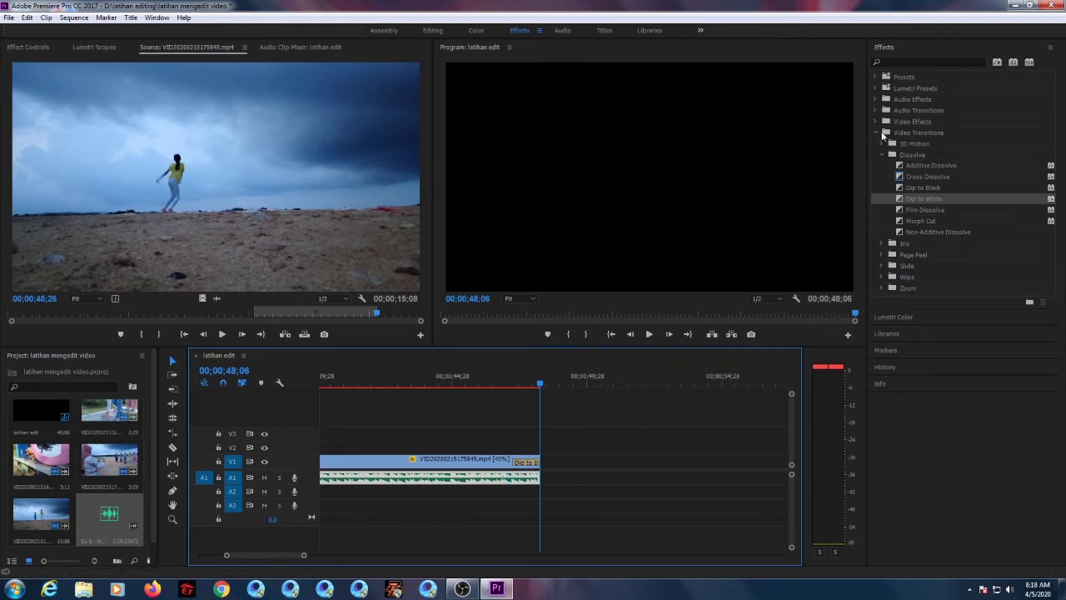
left_click(876, 112)
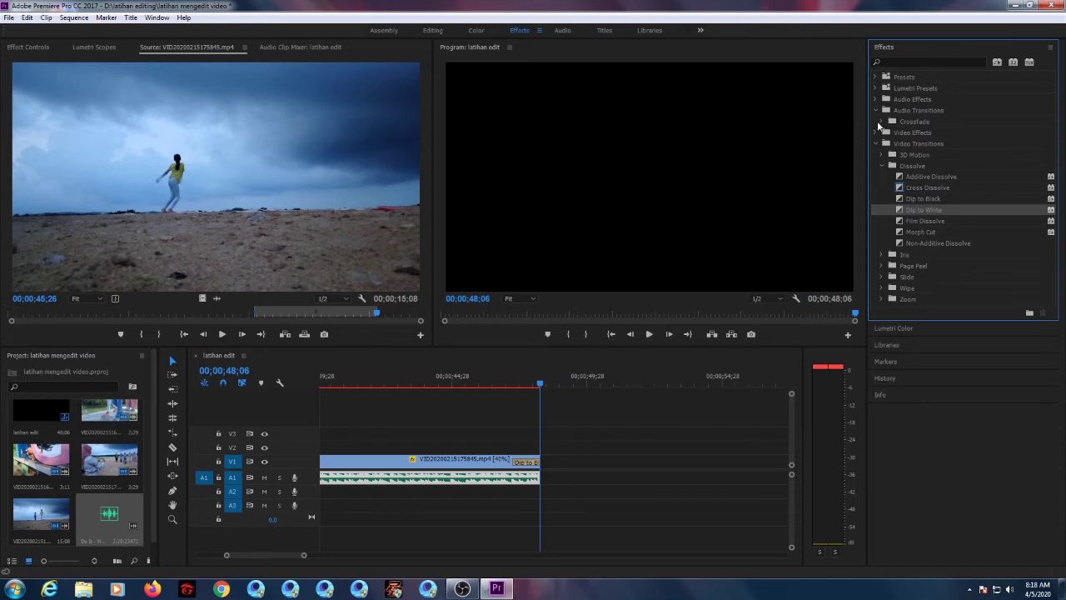
left_click(881, 122)
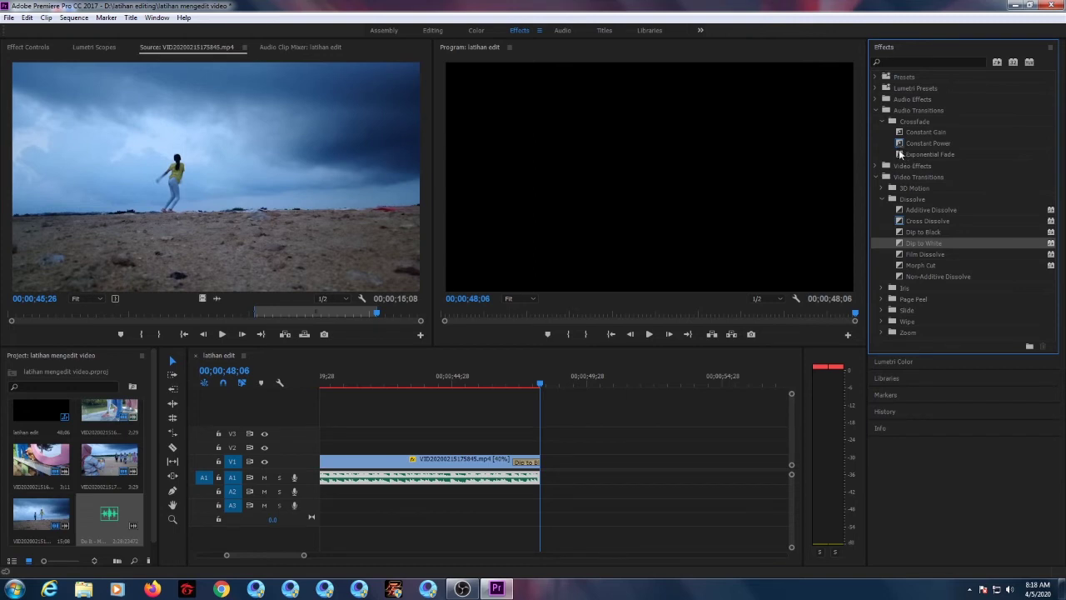
left_click(901, 155)
left_click_drag(666, 377, 533, 481)
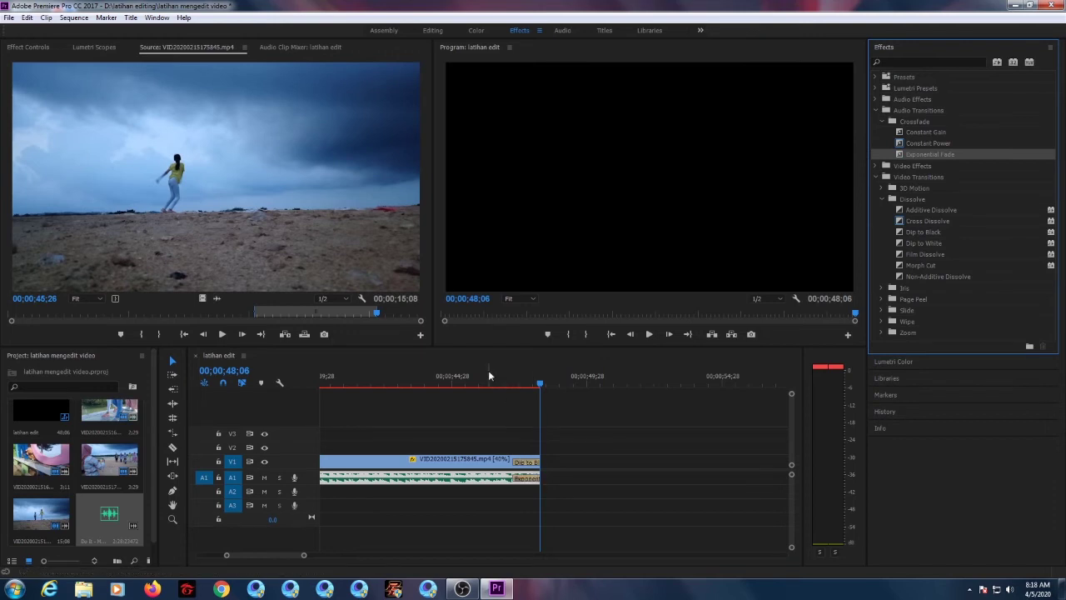
Step: Preview the ending from 00;00;45;17 and lengthen the Exponential Fade at the end of the A1 music clip
left_click(470, 382)
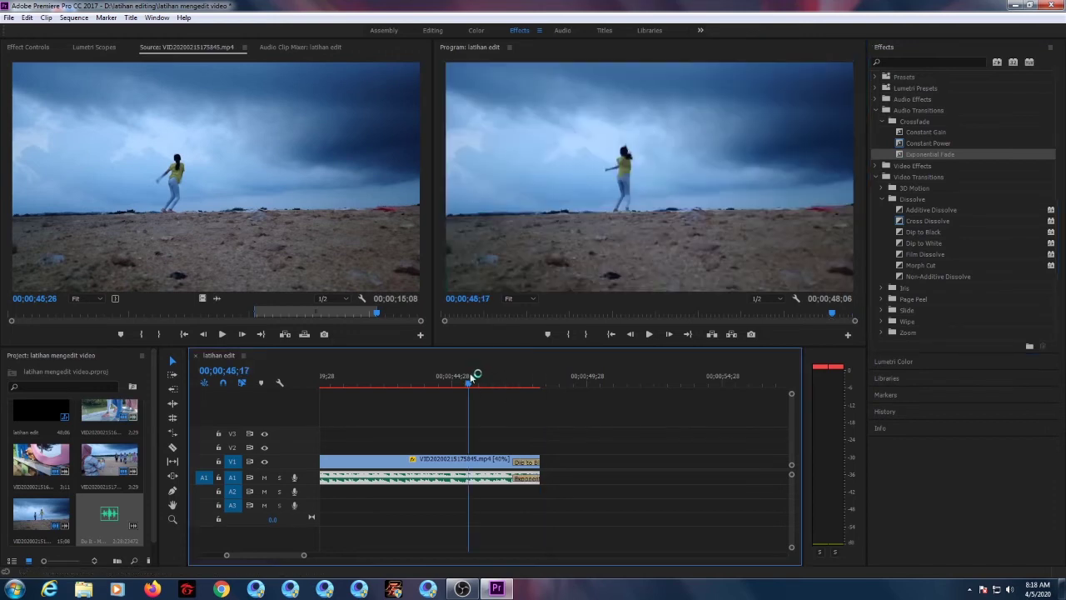
left_click(654, 332)
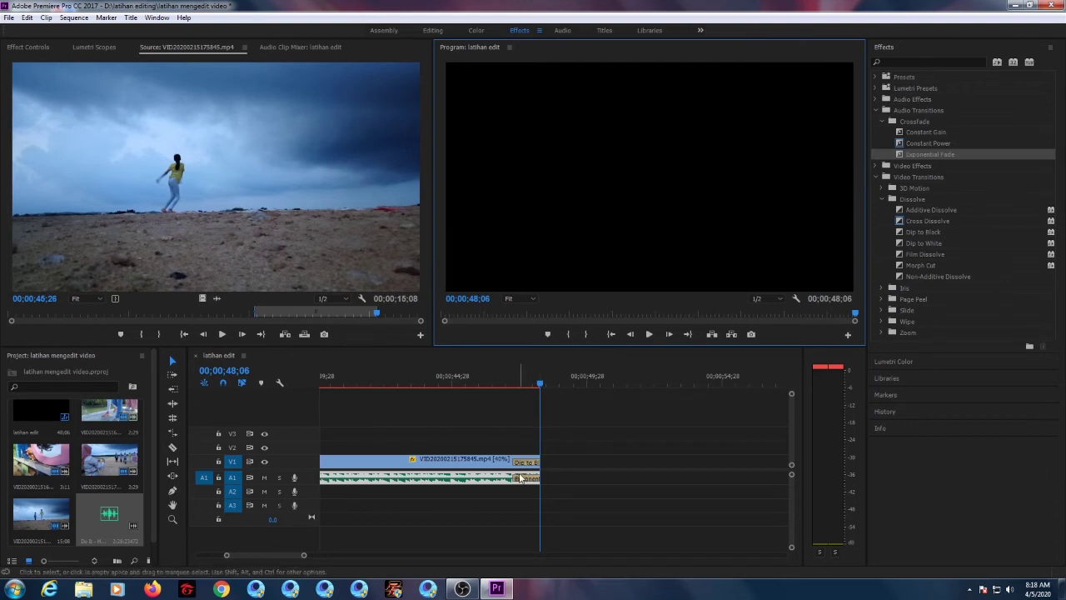
left_click_drag(513, 481, 493, 480)
Step: Review the sequence from near its start, and position the playhead shortly before the lengthened music fade
left_click_drag(280, 558, 254, 557)
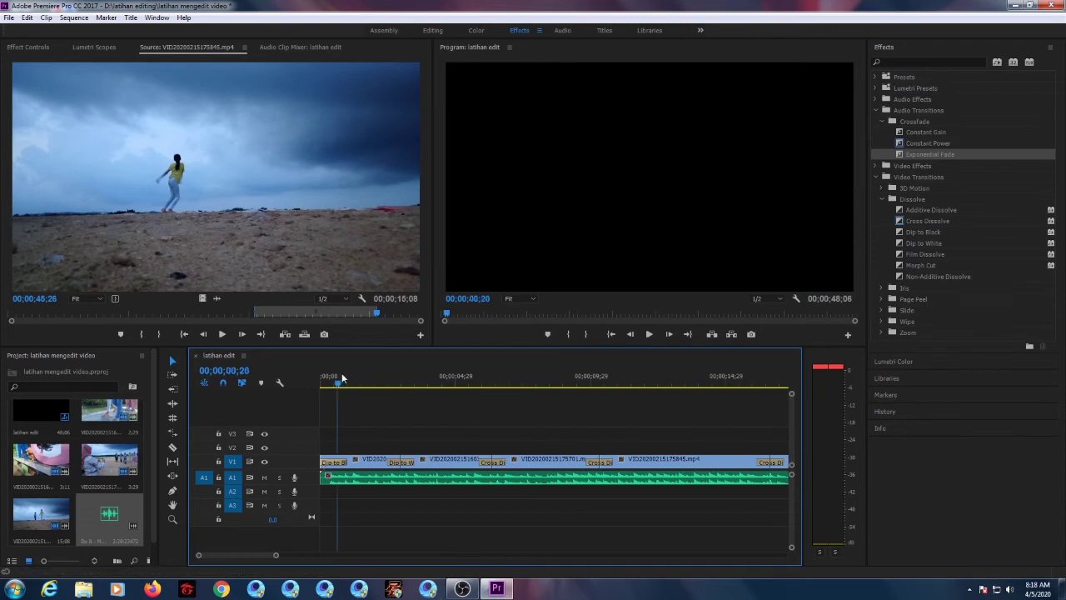
key("space")
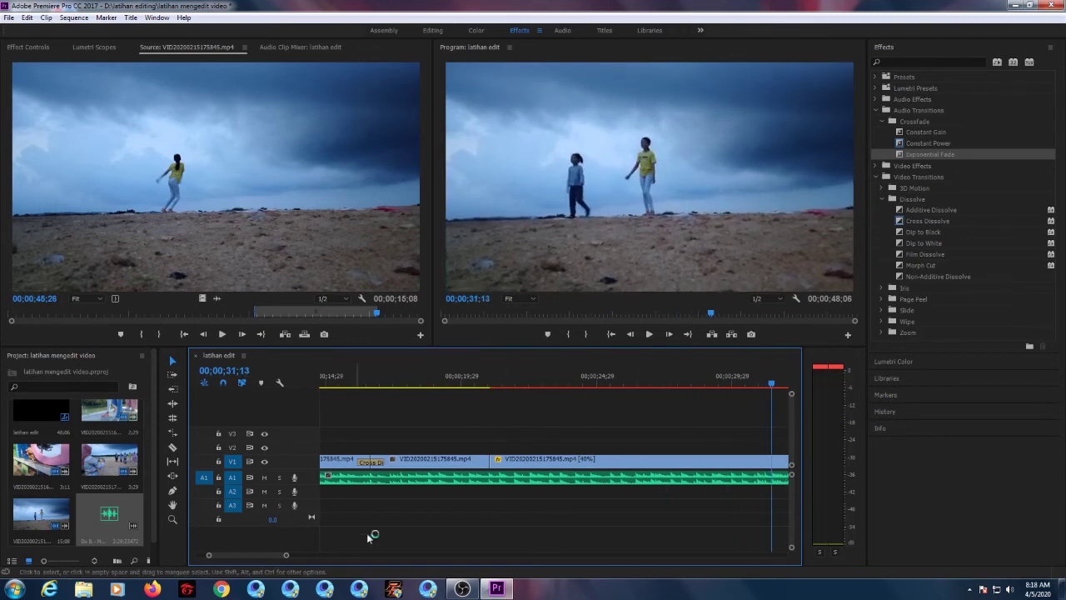
scroll(275, 559, "down", 5)
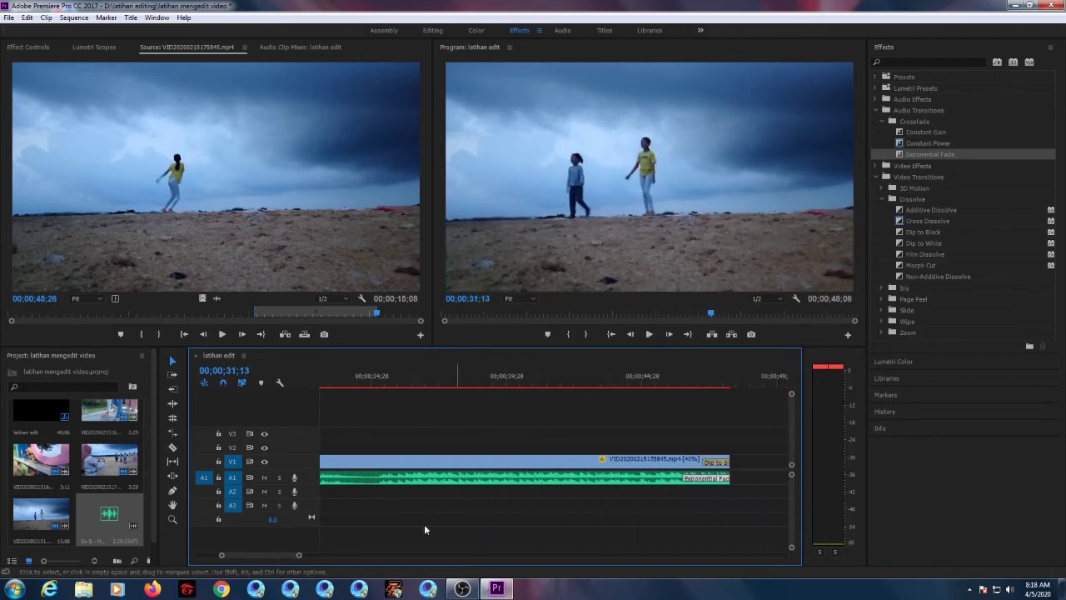
left_click(625, 381)
left_click_drag(625, 382, 606, 384)
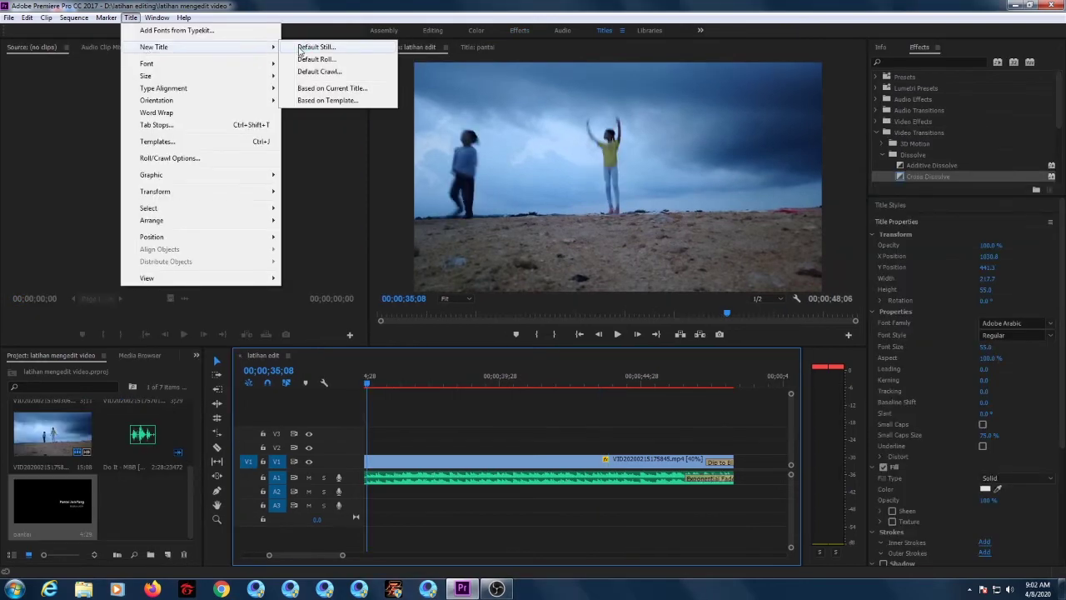
Step: Create a default still title named pantai and add the text "Pantai Jumyang" in the right half of the frame
left_click(299, 48)
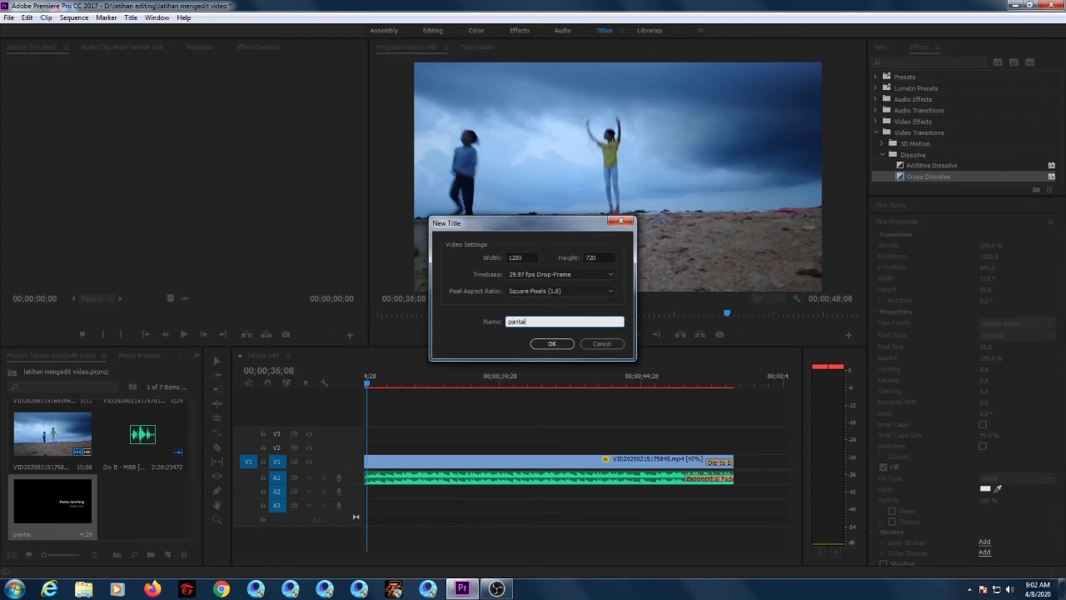
left_click(553, 344)
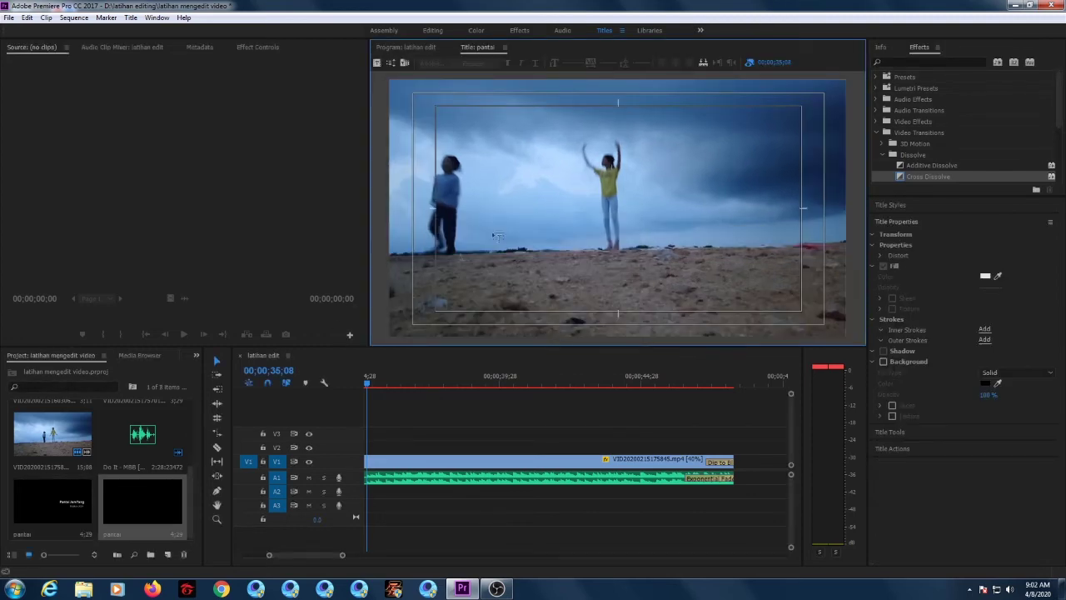
left_click(645, 223)
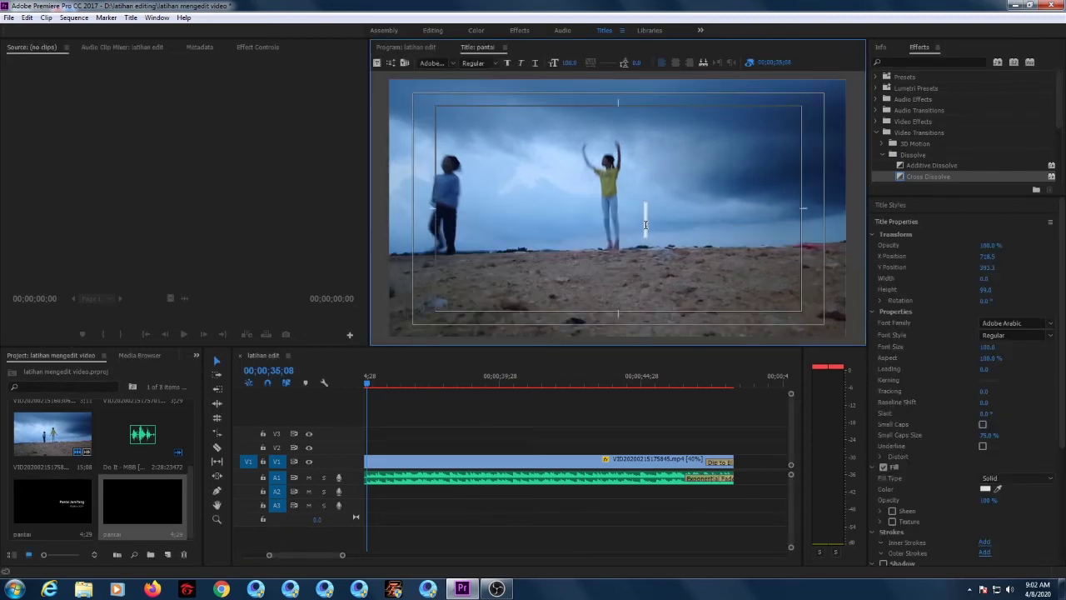
type("Pantai J")
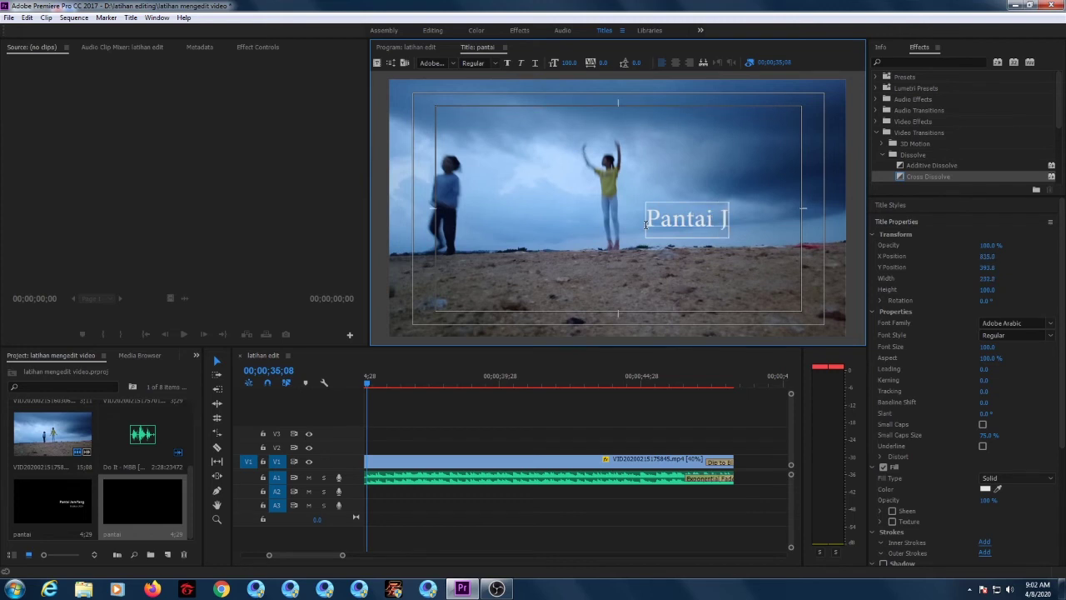
type("umyang")
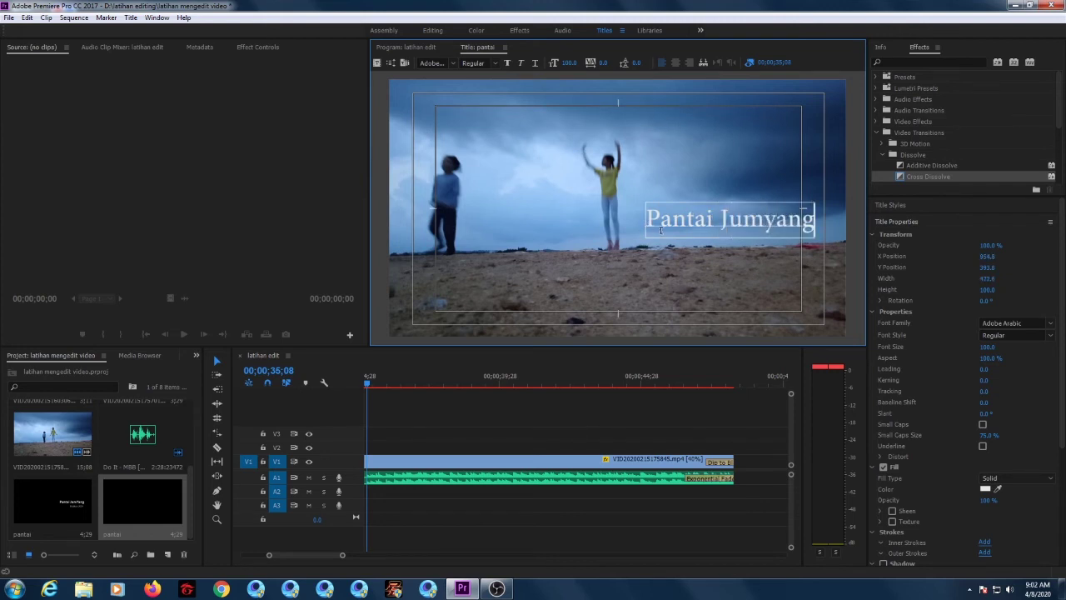
Step: Add a second text line, "Madura 20 januari 2020", directly below "Pantai Jumyang" in the title
left_click(658, 251)
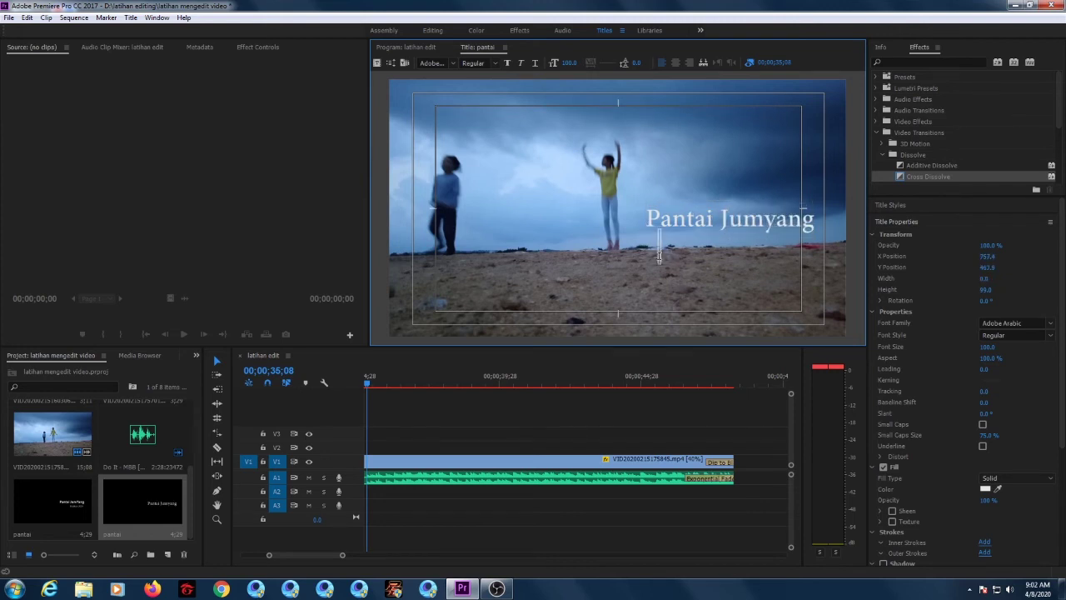
type("Madura 20")
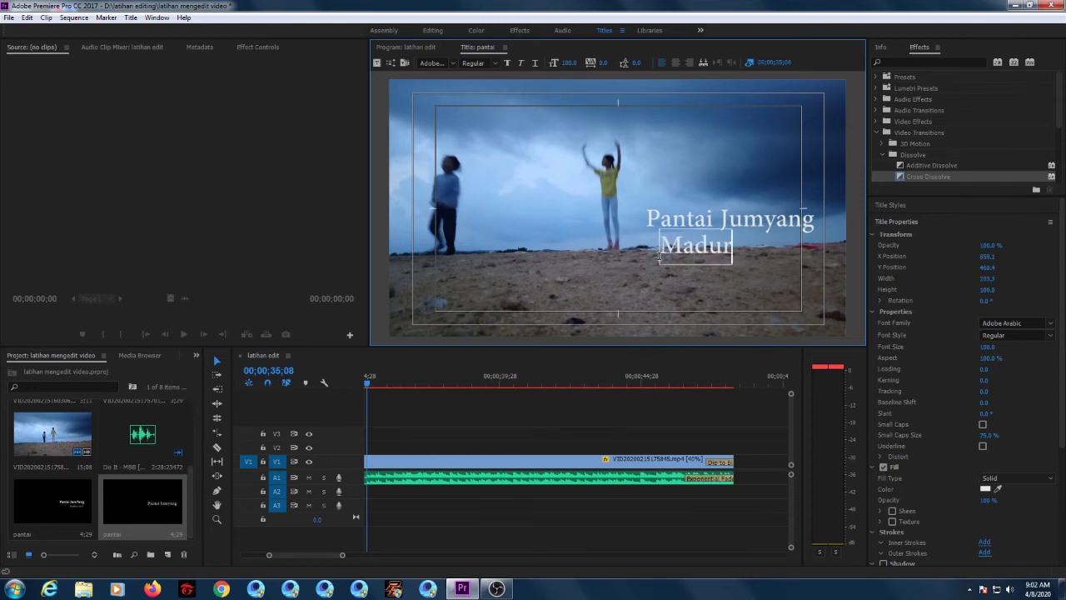
type(" januari 2020")
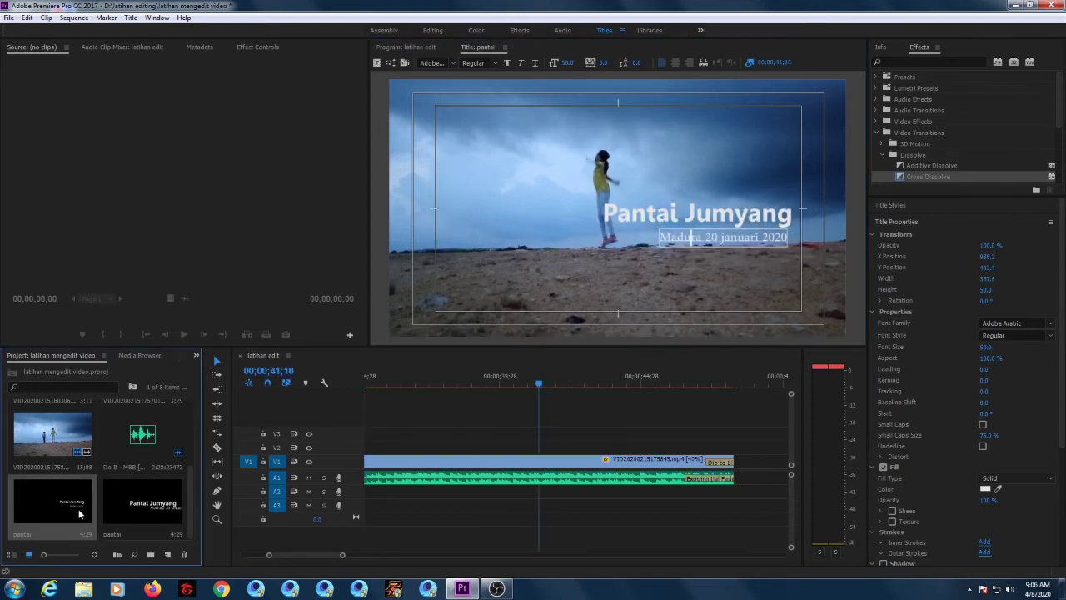
Step: Place the "Pantai JumYang / Madura 2020" title on V2 above the final video clip and extend its start earlier, checking it over the footage
left_click_drag(52, 504, 397, 445)
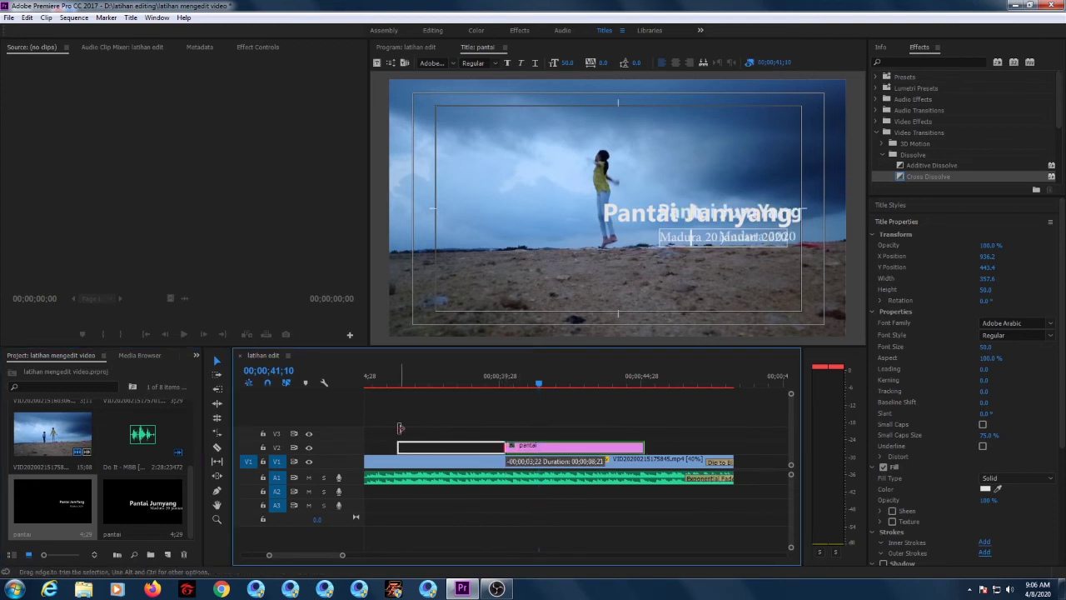
left_click(471, 382)
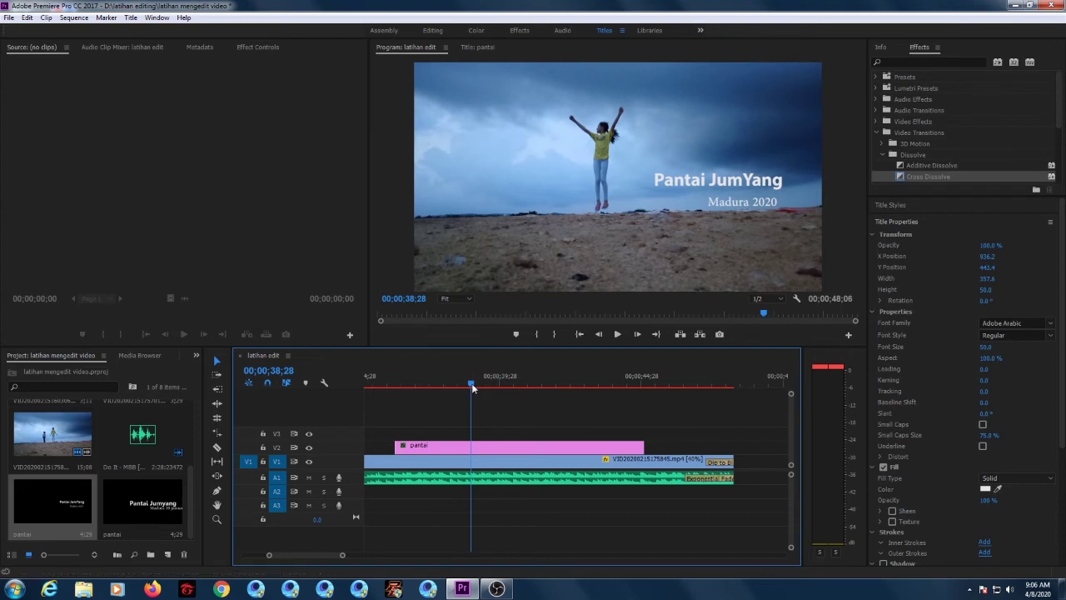
left_click_drag(472, 387, 618, 426)
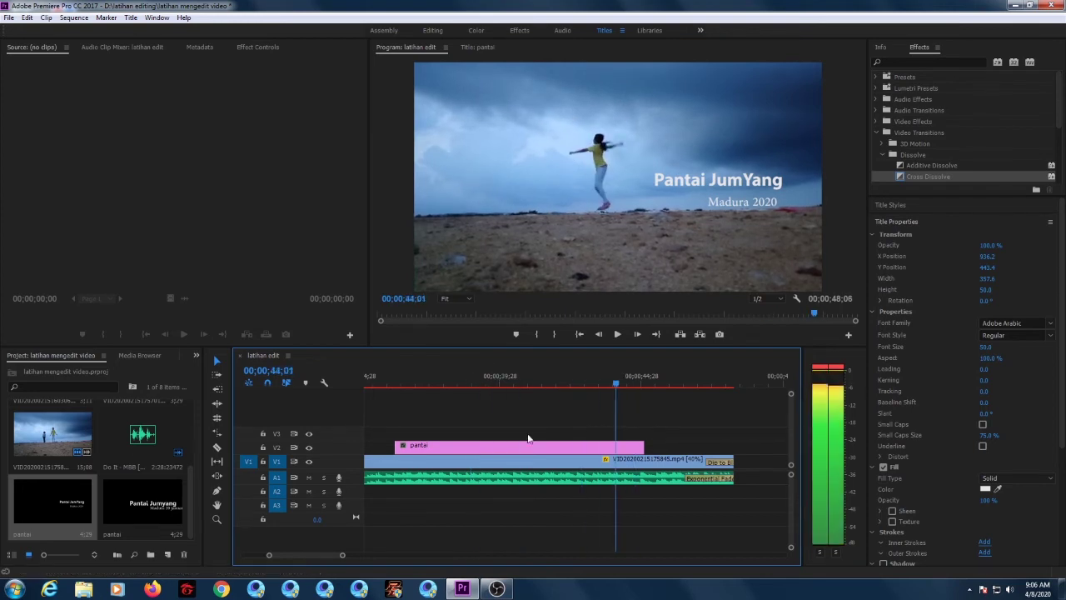
left_click_drag(395, 446, 373, 446)
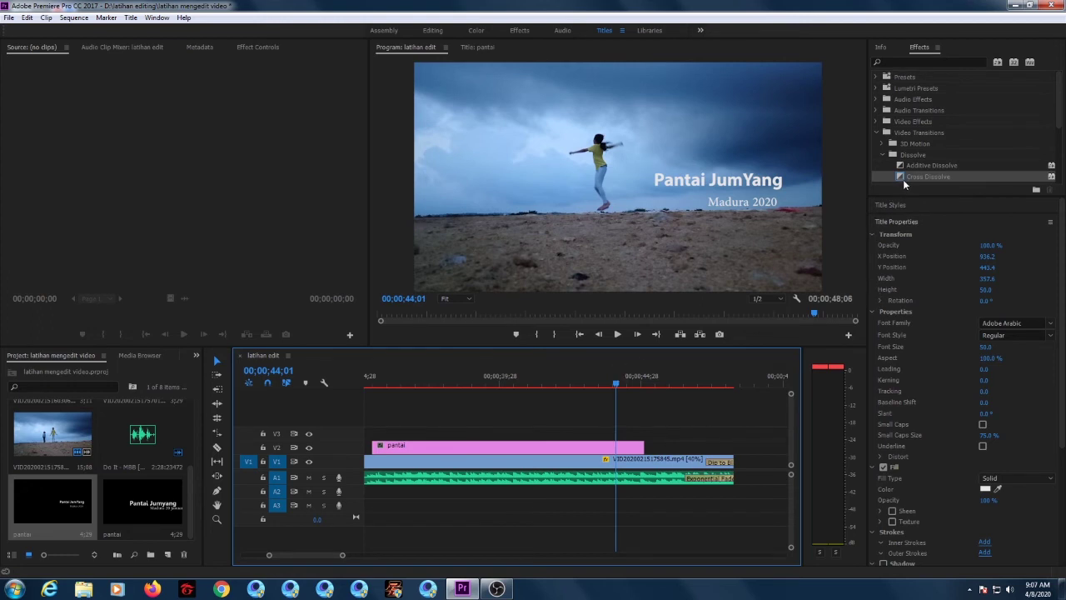
Step: Apply Cross Dissolve to the end and start of the V2 title, and preview the fades from 00;00;35;09
left_click_drag(904, 180, 635, 445)
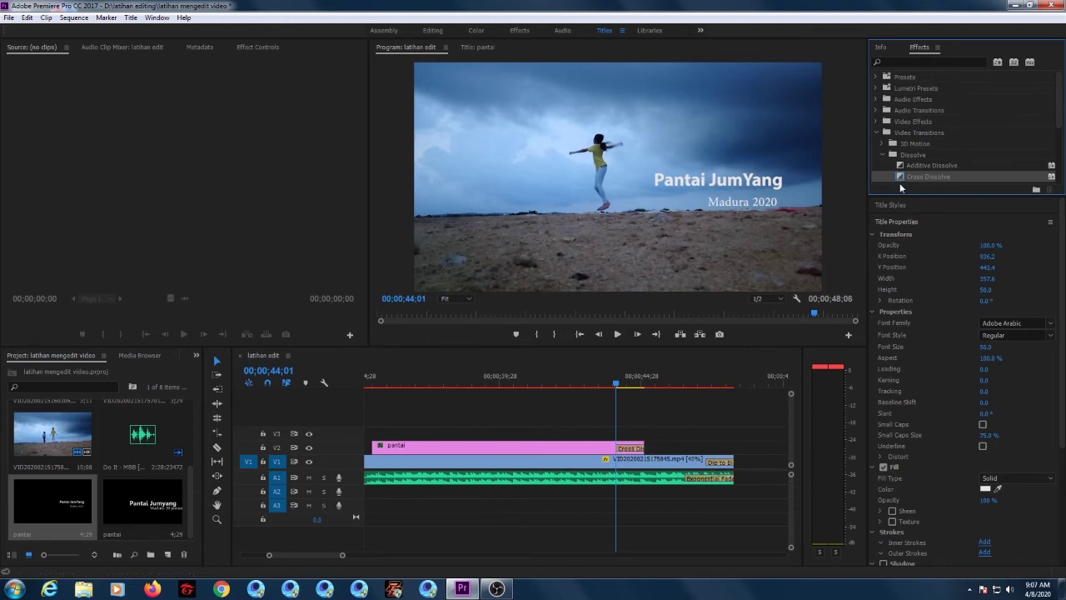
left_click_drag(487, 379, 383, 448)
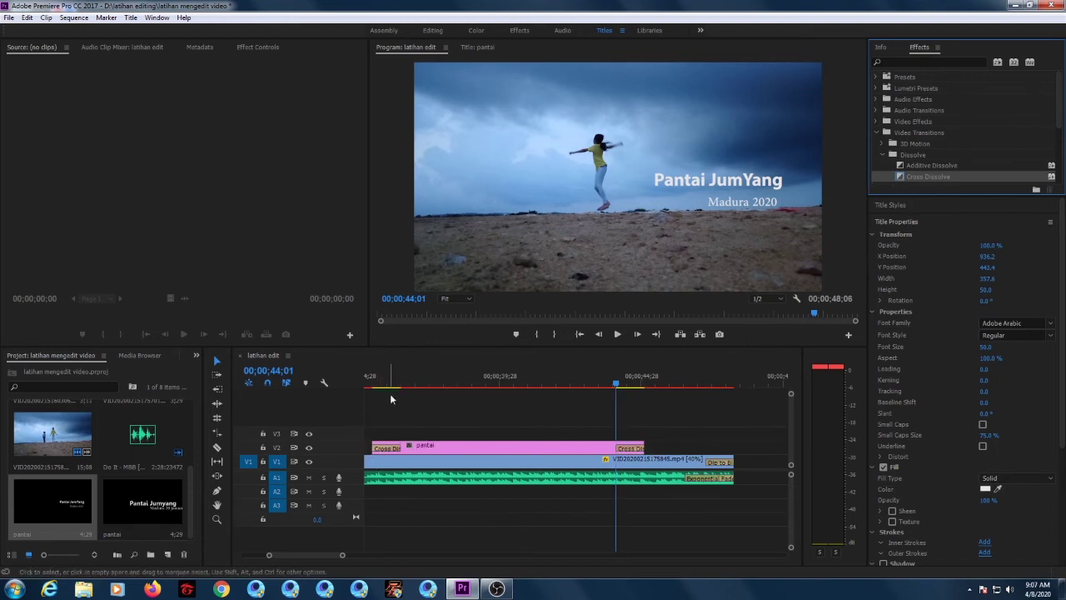
left_click(369, 376)
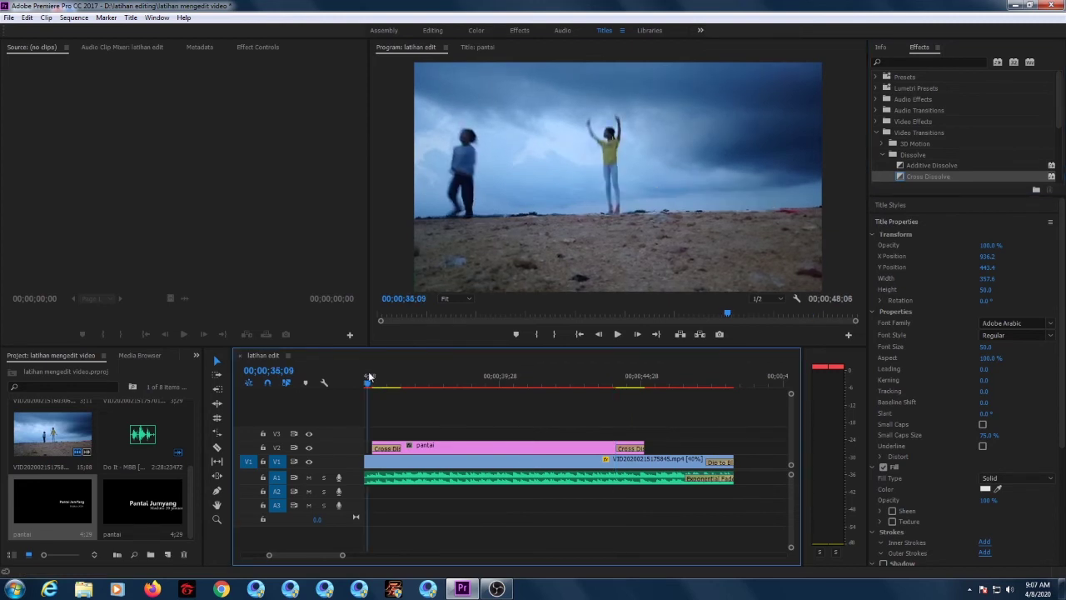
key("space")
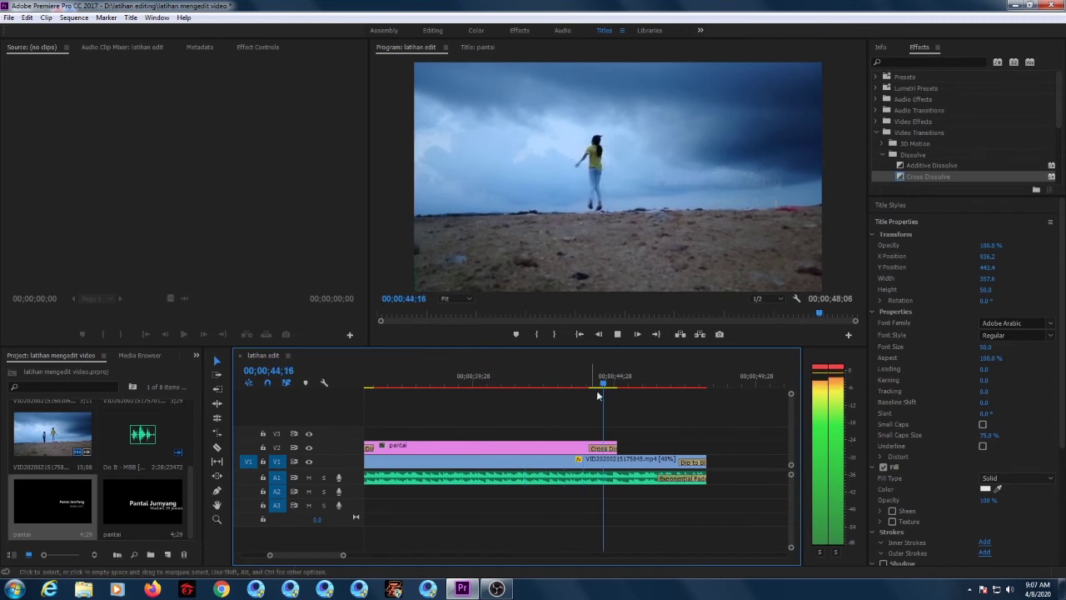
left_click(616, 334)
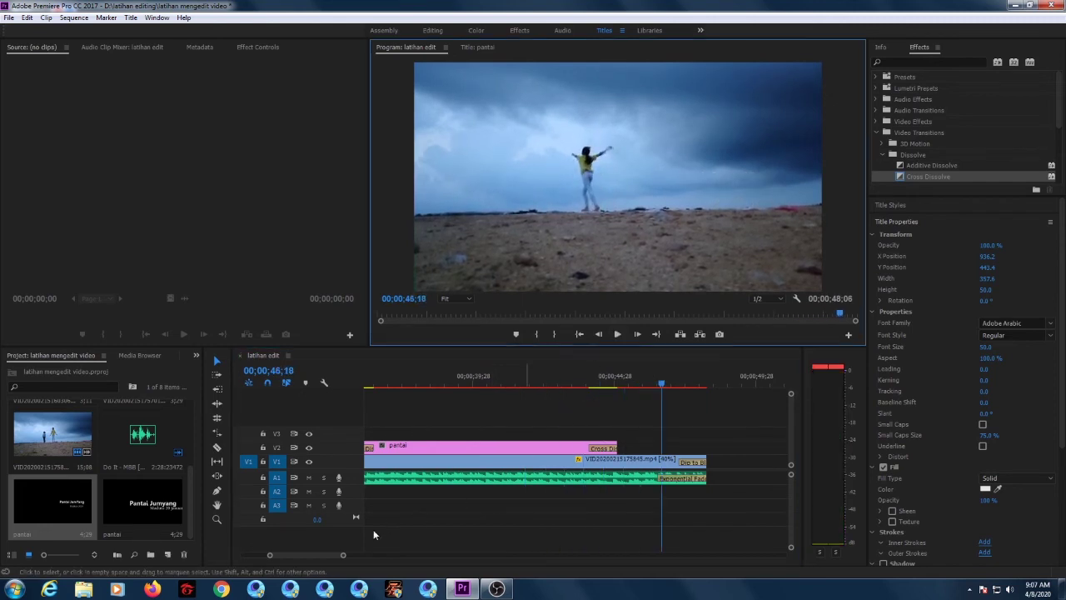
Step: Save the project and render the sequence previews
left_click_drag(314, 553, 327, 551)
key("Up")
left_click(8, 18)
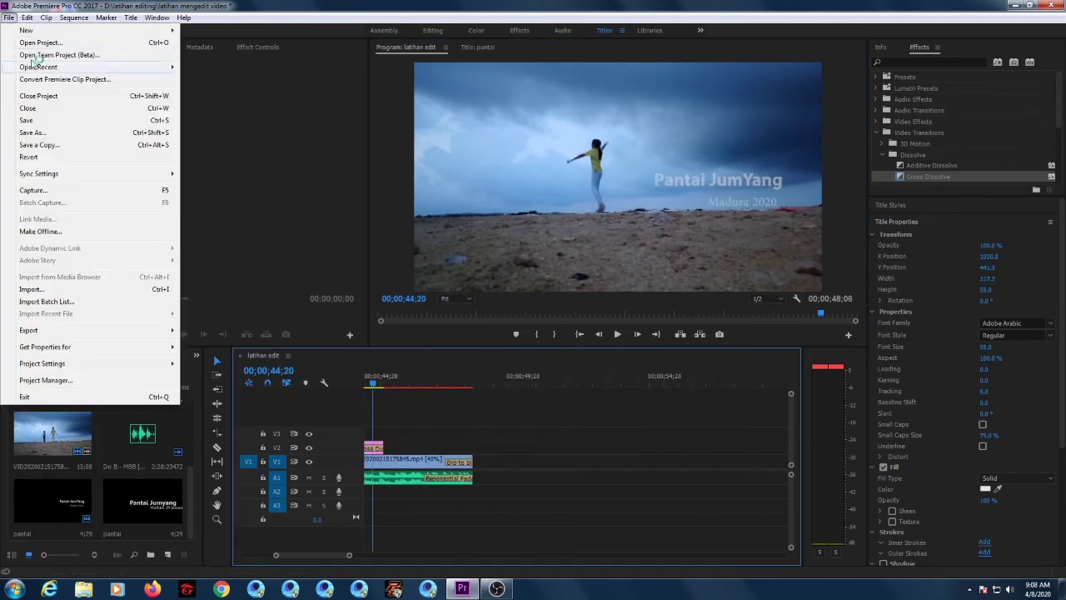
left_click(20, 119)
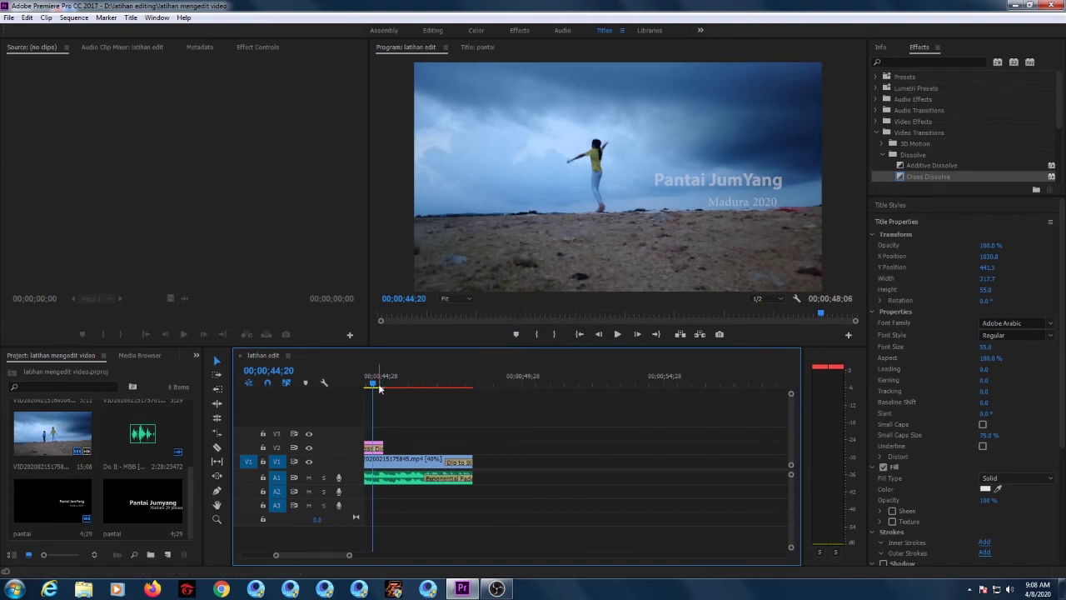
key("Return")
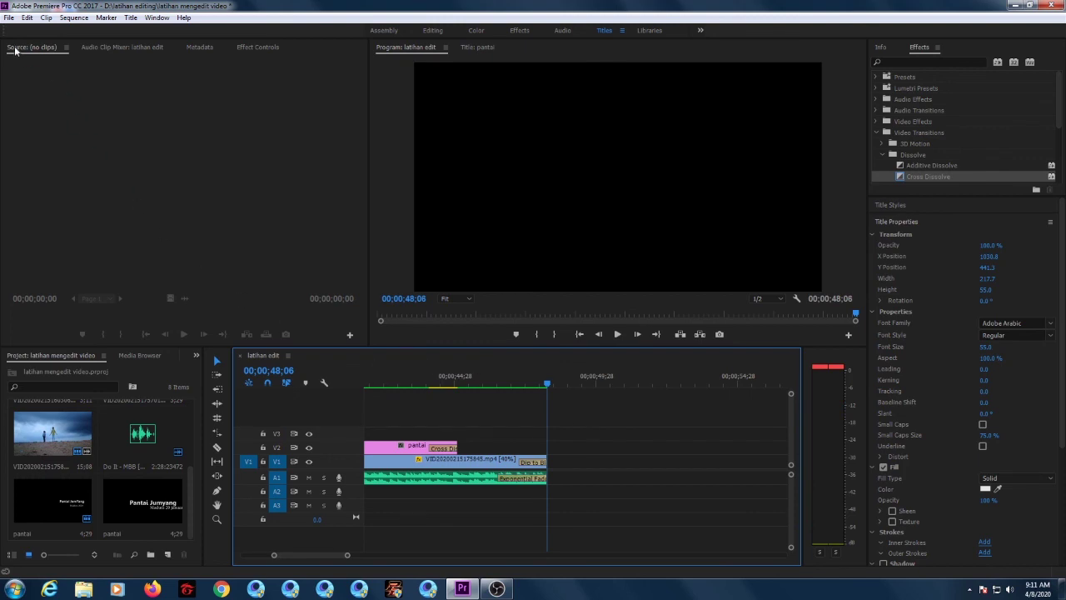
Step: Export the sequence as latihan edit.mp4 in H.264 format with the Match Source - High bitrate preset
left_click(9, 17)
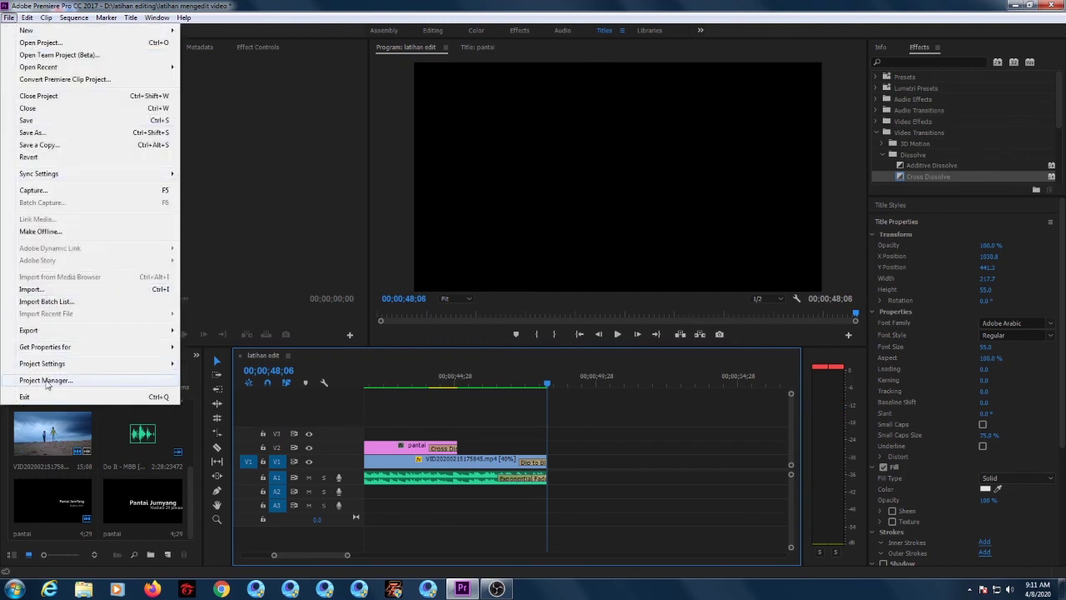
mouse_move(50, 332)
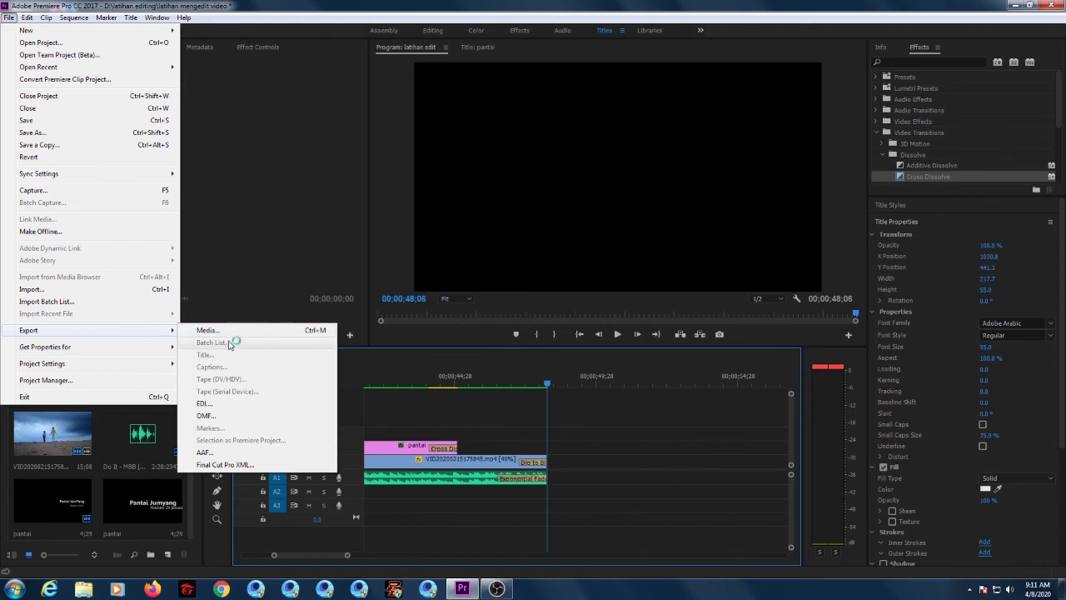
left_click(232, 332)
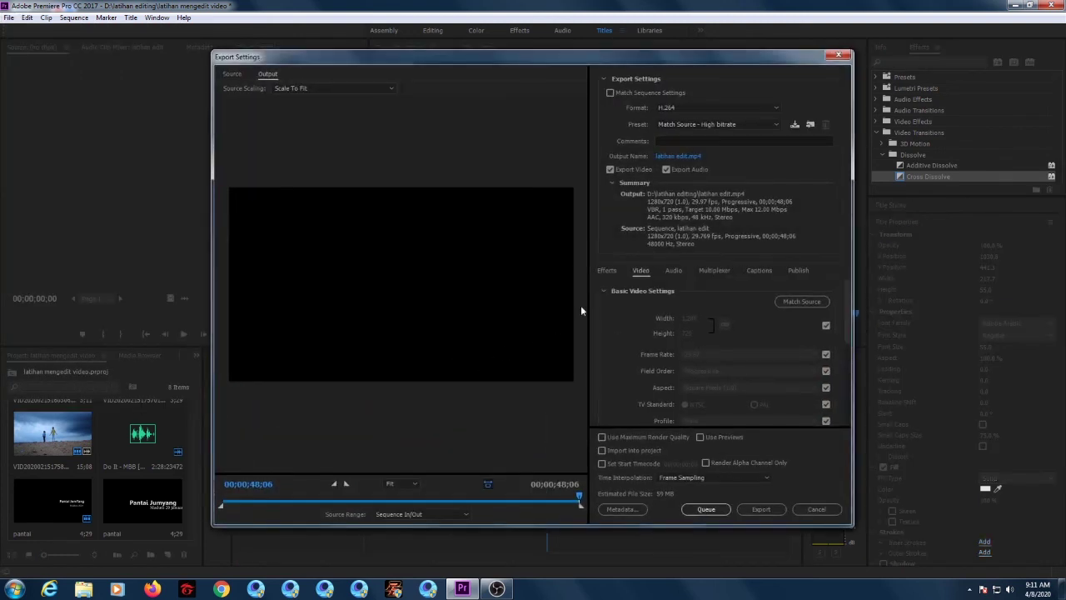
left_click(761, 509)
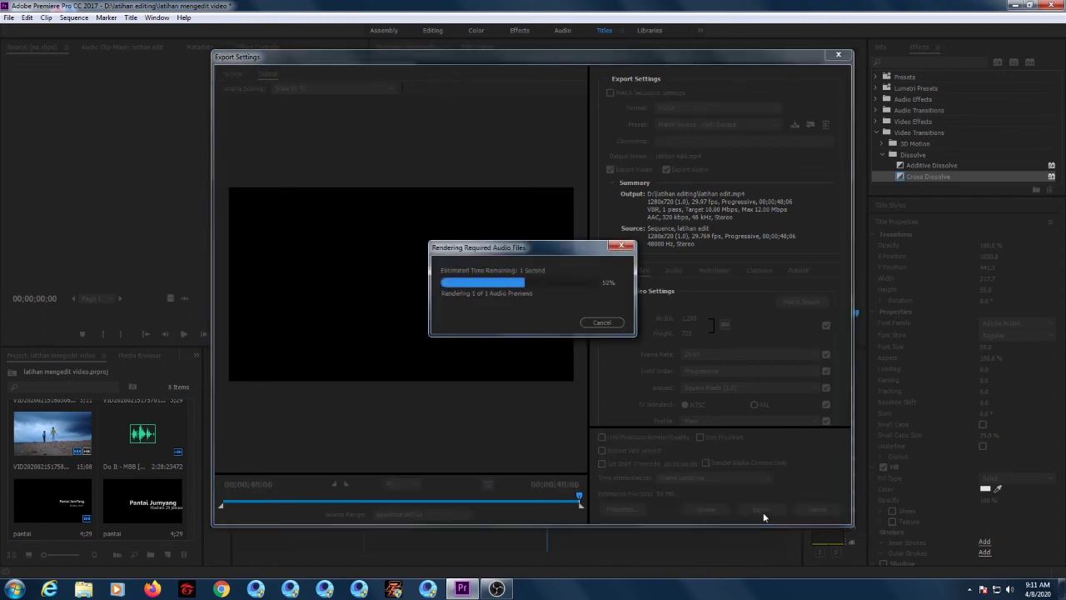